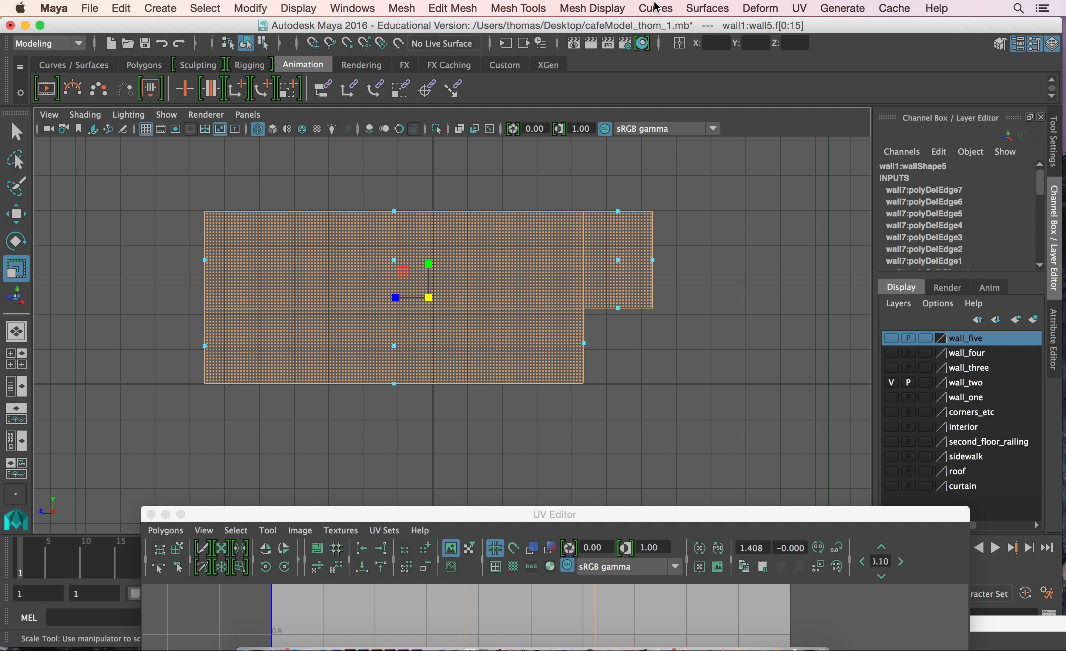
Apply a planar UV projection to the selected wall faces from the side view and bring up the UV layout.
click(794, 5)
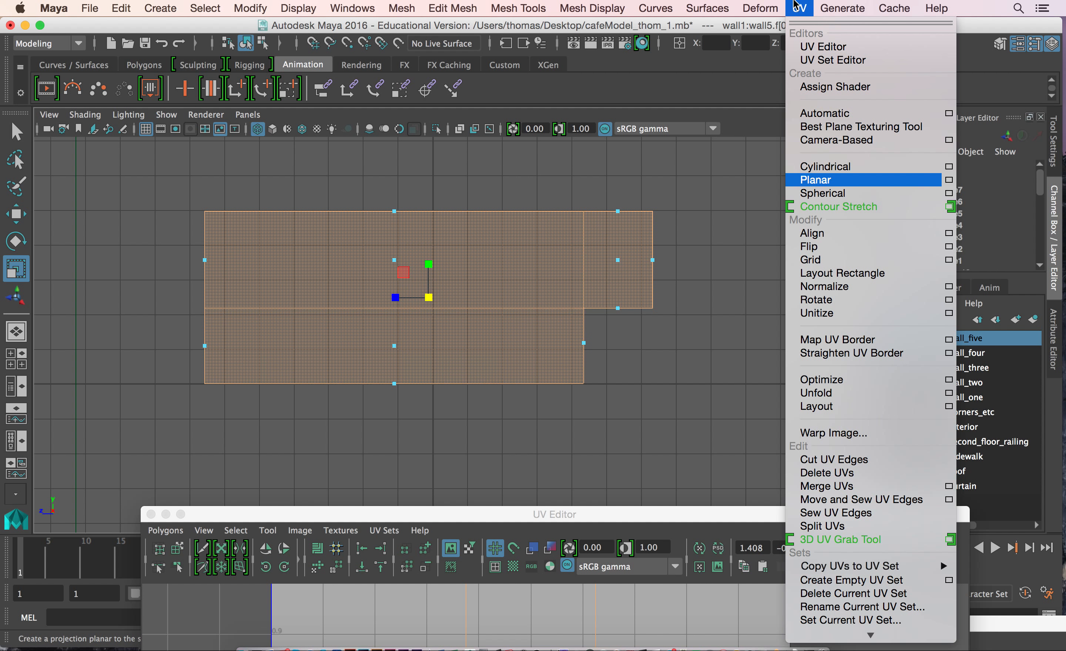
click(834, 181)
drag(698, 510, 633, 90)
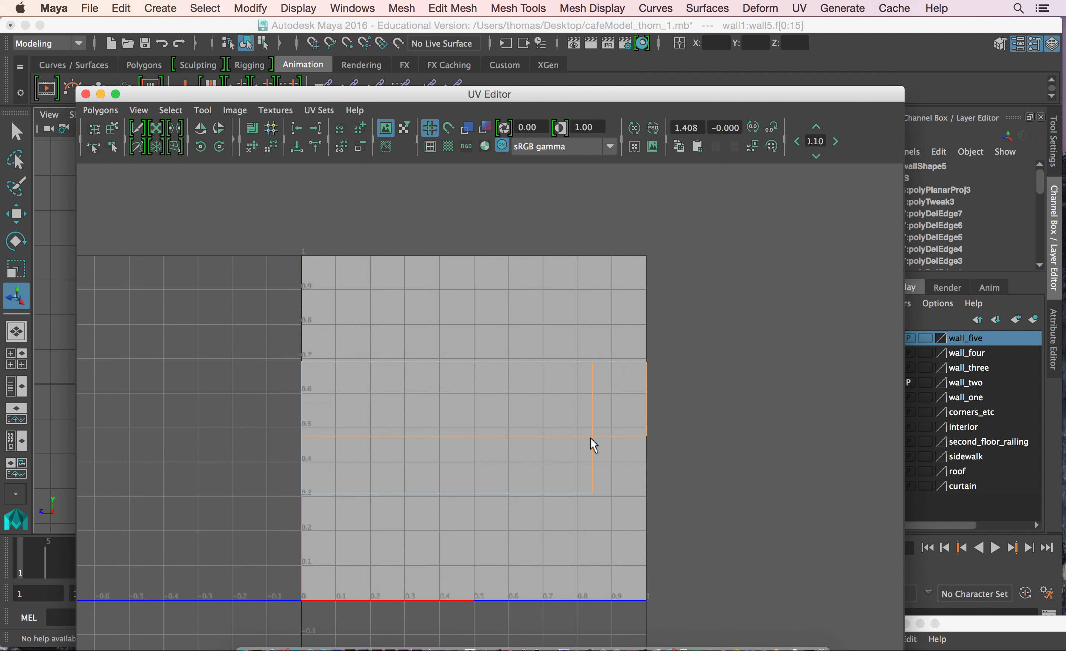
Select all UVs of the large wall shell and move it straight up, clear of the 0–1 UV square.
scroll(586, 434, down, 5)
right_drag(544, 427, 582, 422)
drag(309, 364, 624, 525)
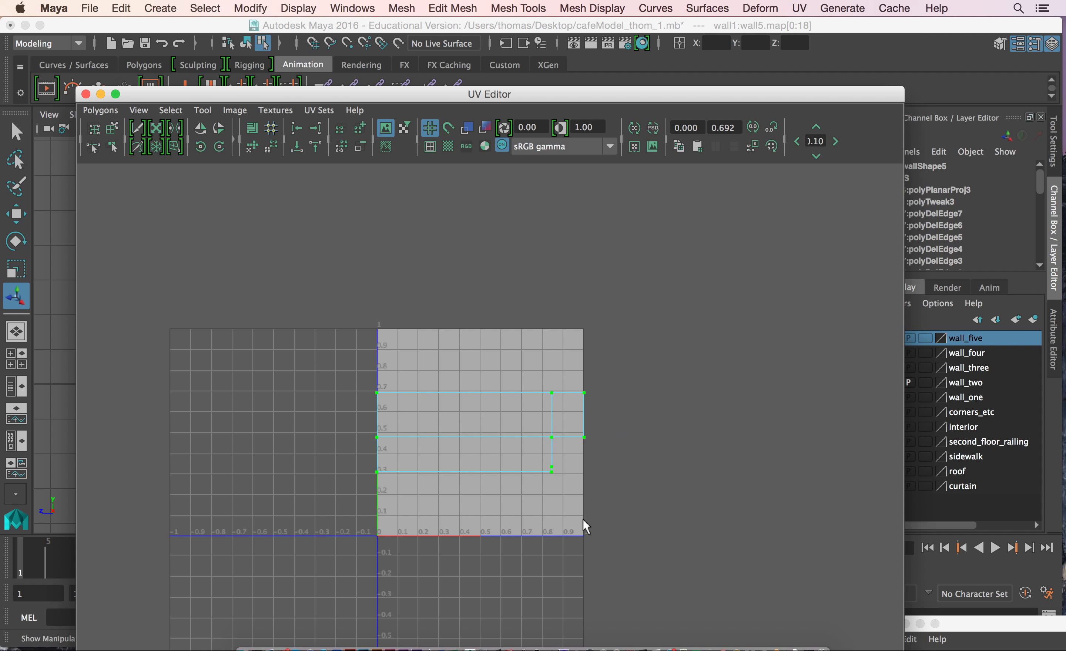
key(w)
drag(481, 377, 480, 211)
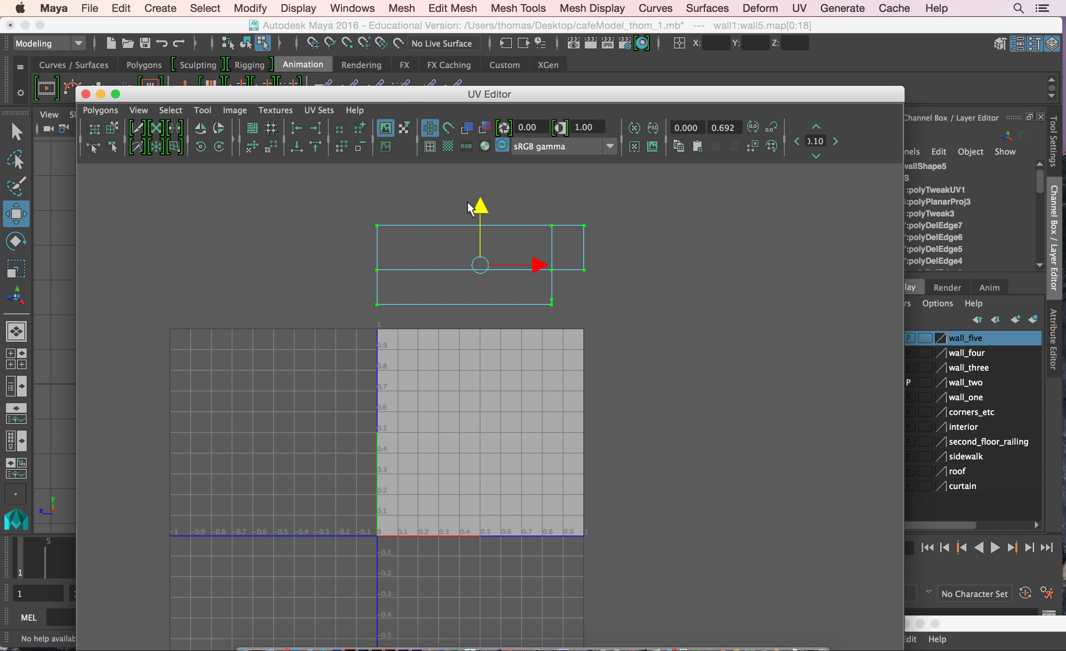
Select the narrow end faces below the wall's overhang in the perspective view.
drag(474, 98, 444, 205)
drag(442, 264, 490, 577)
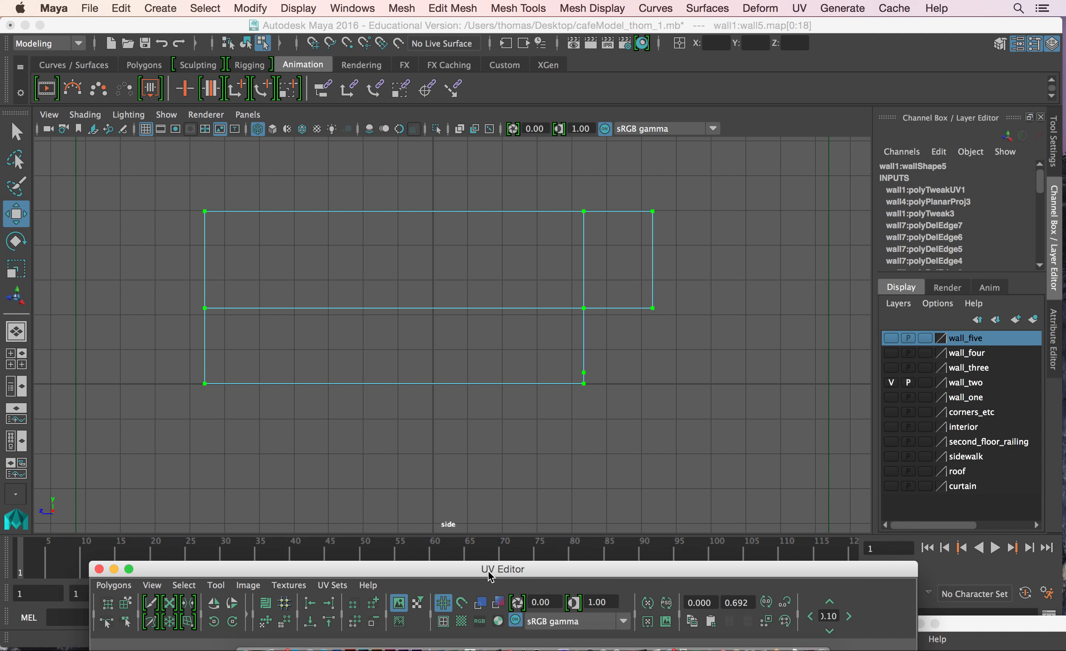
click(554, 387)
key(space)
key(space)
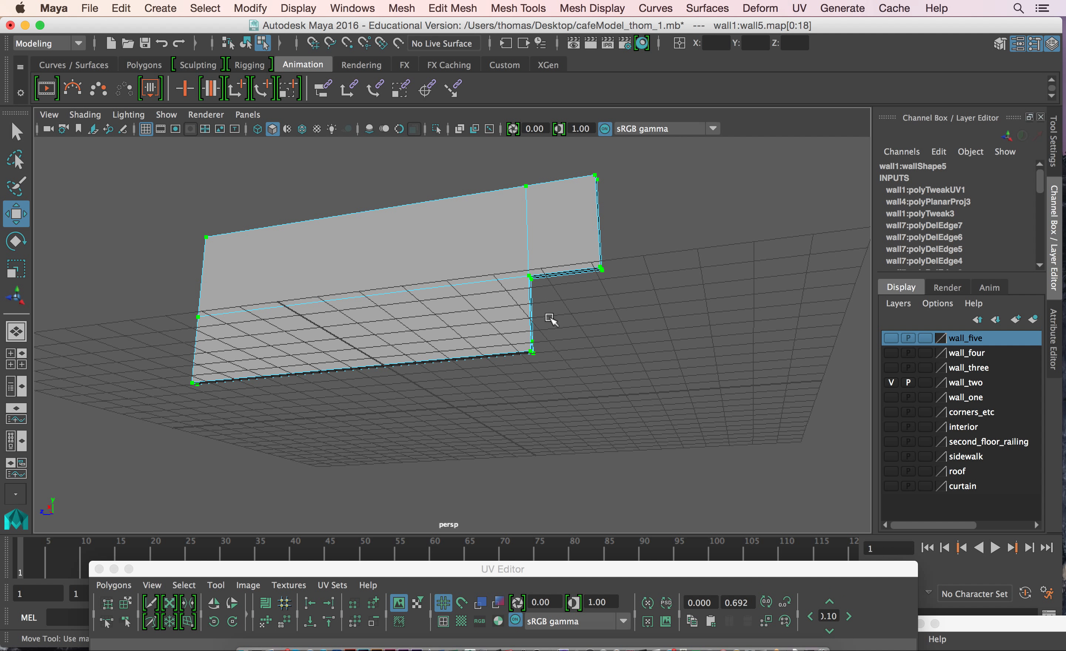
alt+drag(539, 318, 427, 416)
right_drag(417, 433, 409, 286)
click(403, 424)
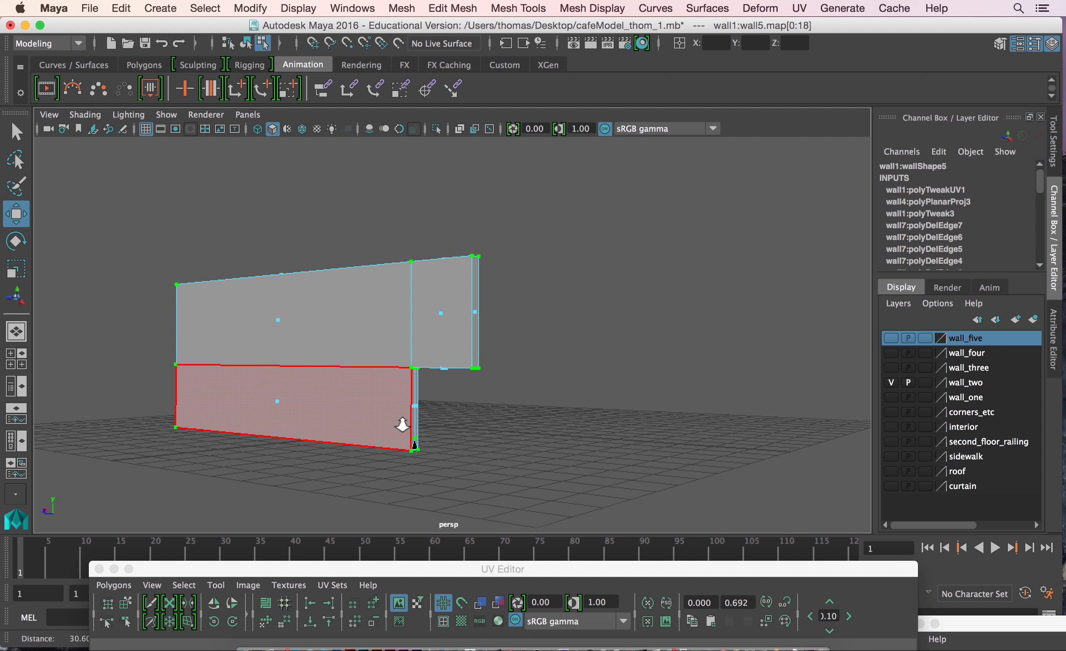
alt+right_drag(402, 424, 447, 434)
drag(391, 408, 436, 497)
alt+right_drag(350, 491, 419, 466)
alt+middle_drag(419, 466, 448, 405)
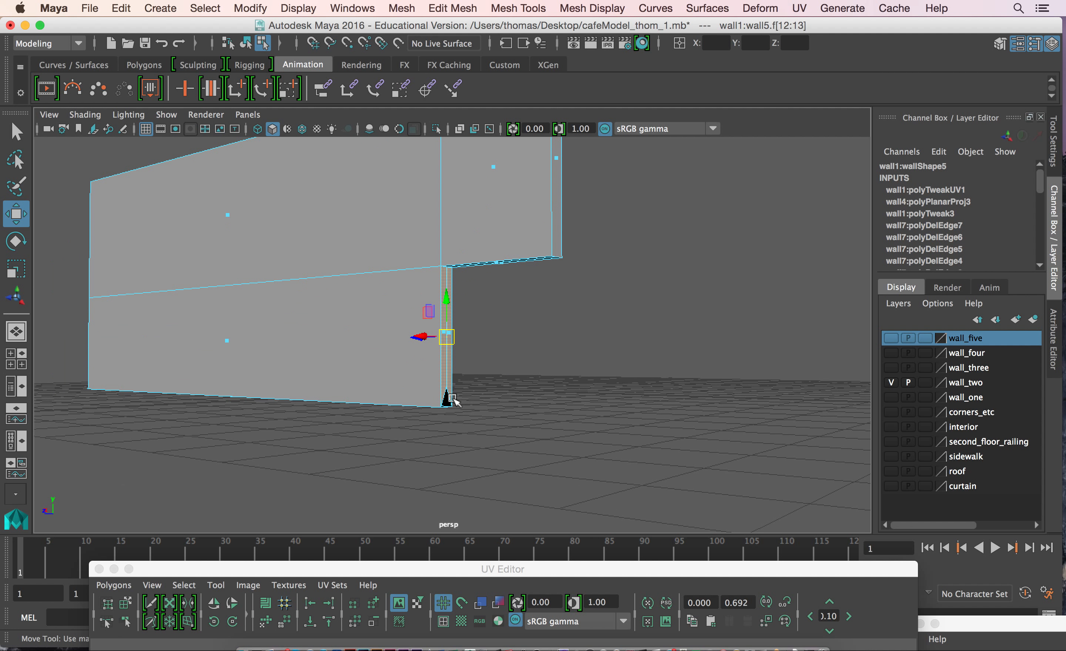
Add the overhang's end face and the narrow faces at the wall's opposite end to the selection.
alt+middle_drag(481, 415, 475, 440)
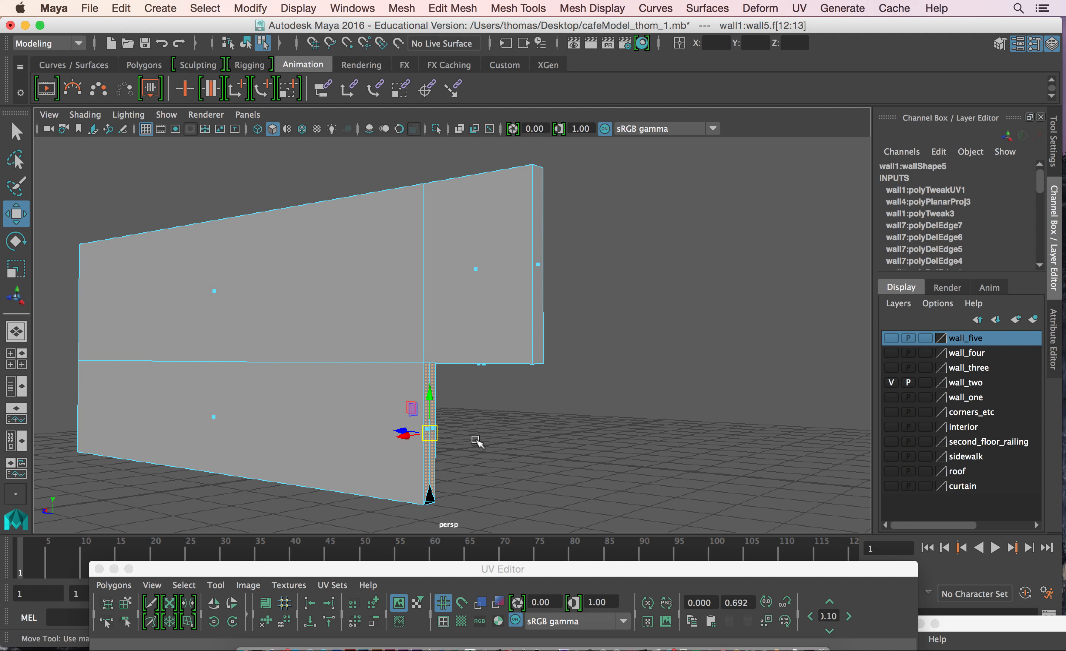
shift+click(542, 312)
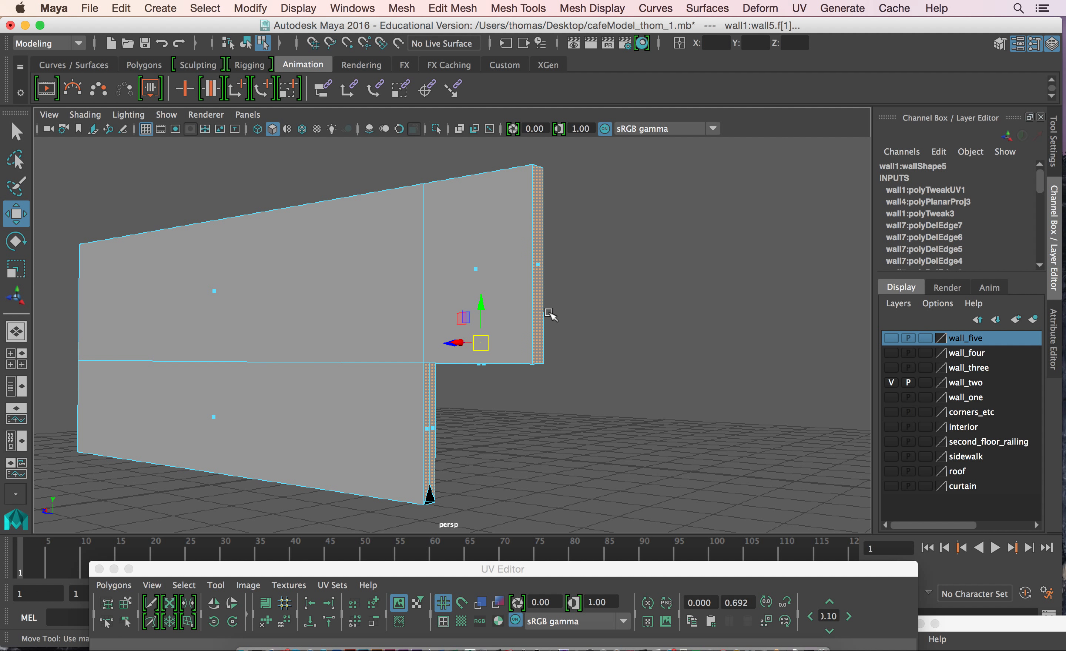
alt+drag(549, 314, 678, 302)
drag(328, 250, 444, 463)
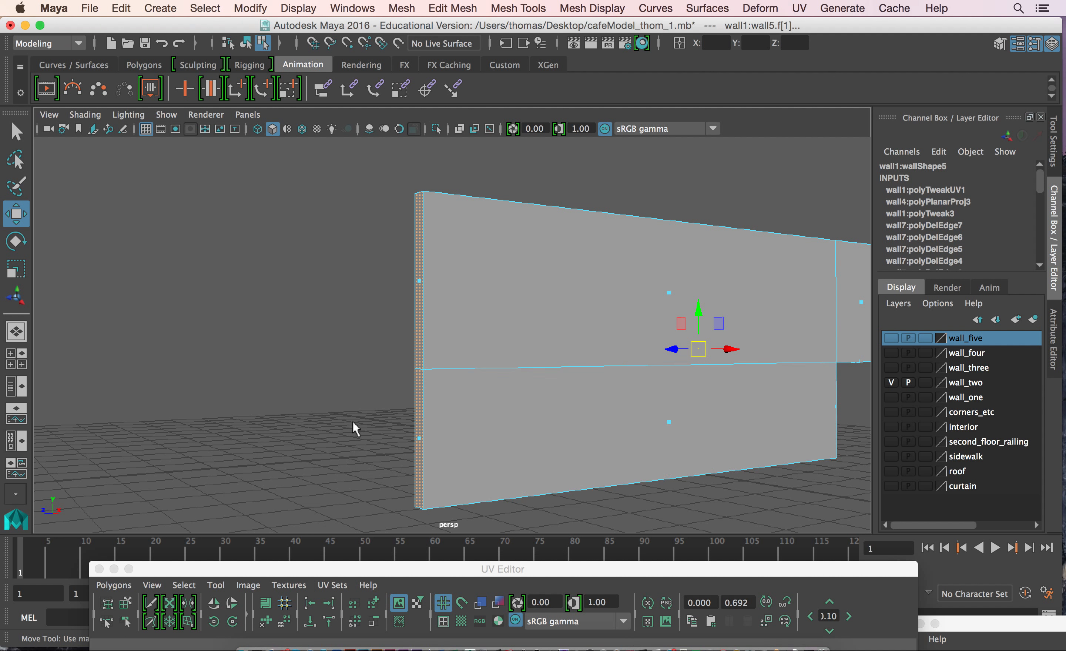
Apply a planar UV projection to the selected end faces from the framed front view.
key(space)
key(space)
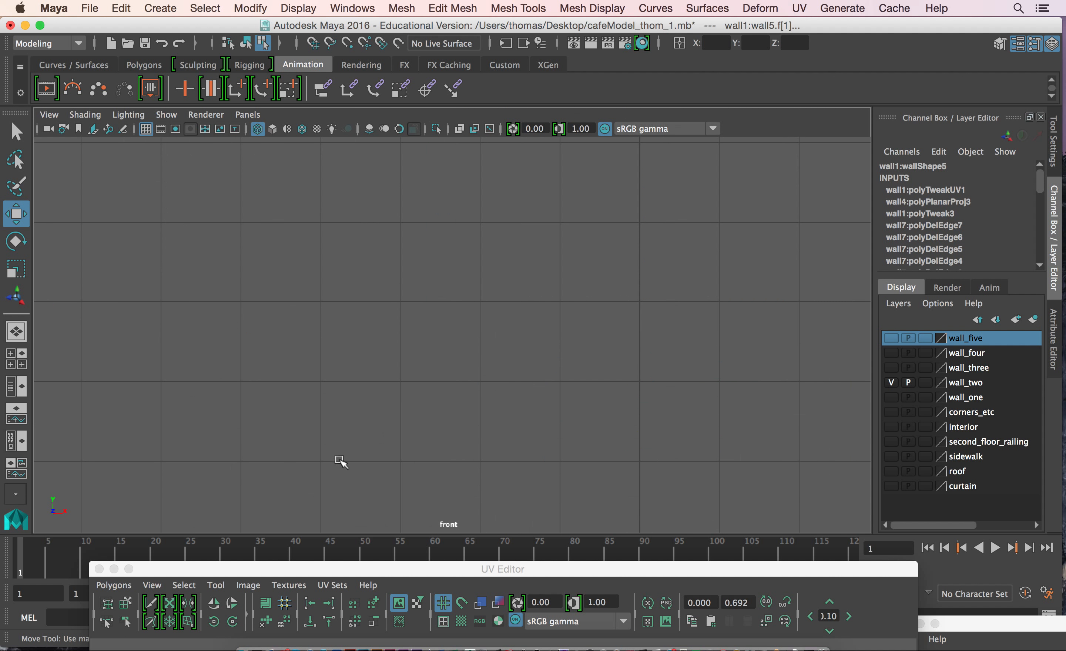
key(f)
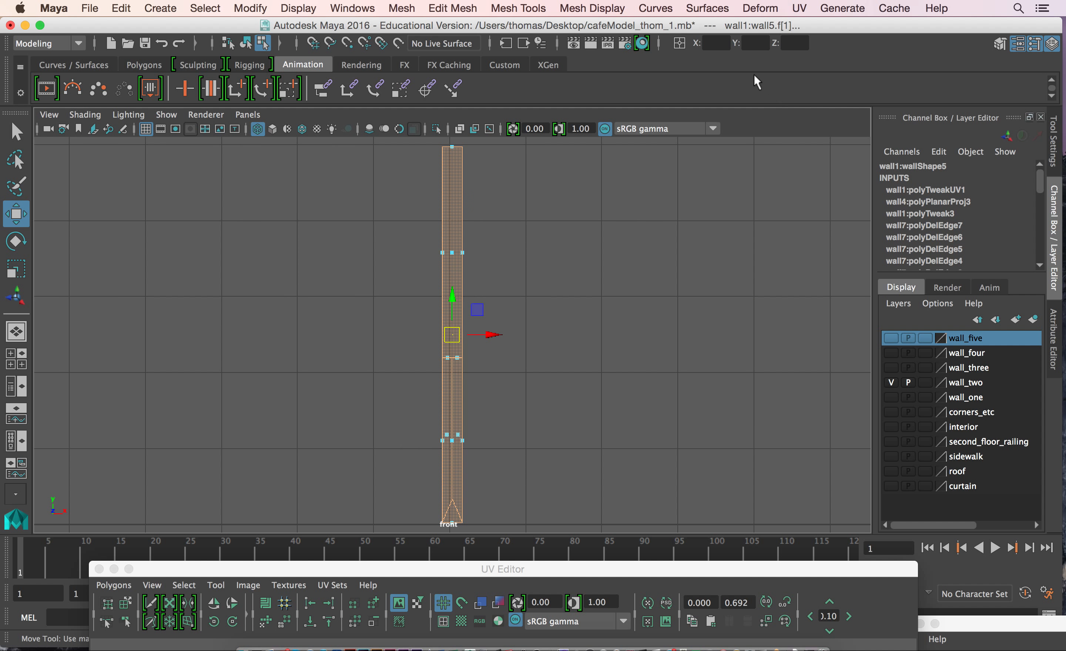
click(804, 9)
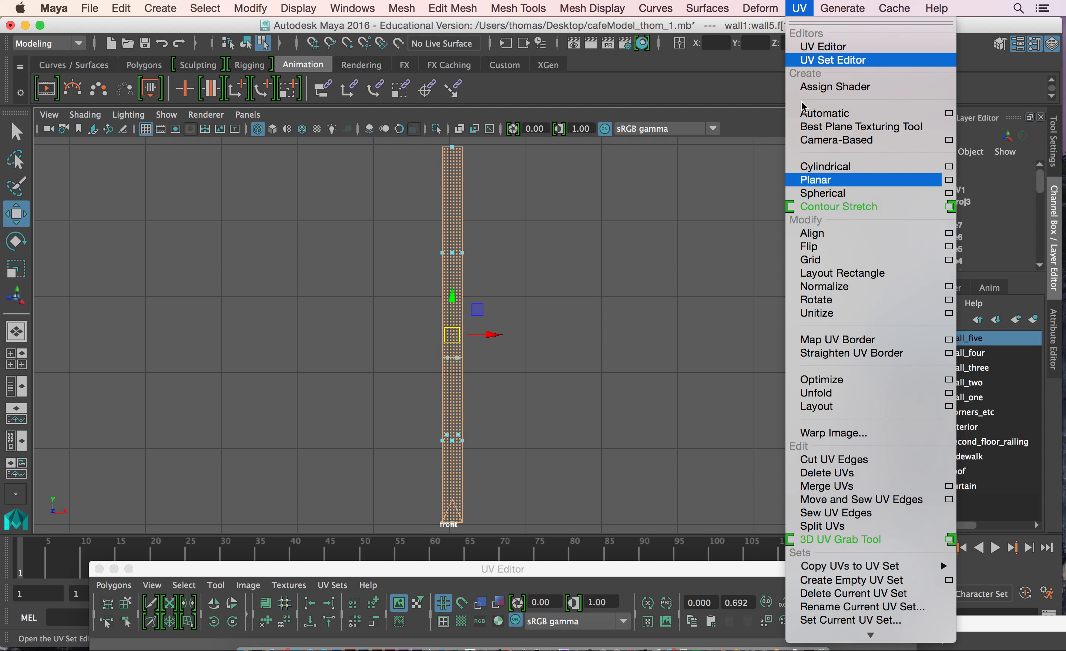
click(833, 176)
drag(673, 574, 631, 89)
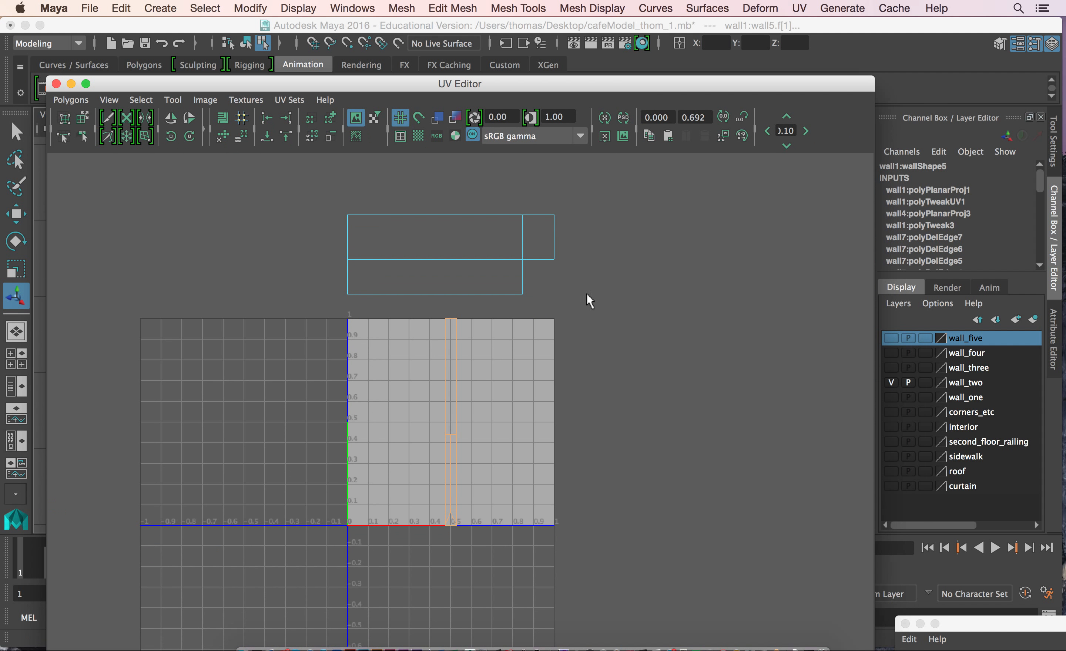
Select the UVs of the narrow end-face shell and move it out of the UV square, up beside the wall shell.
right_click(455, 397)
right_drag(512, 377, 520, 394)
drag(402, 303, 439, 390)
drag(489, 536, 490, 566)
key(w)
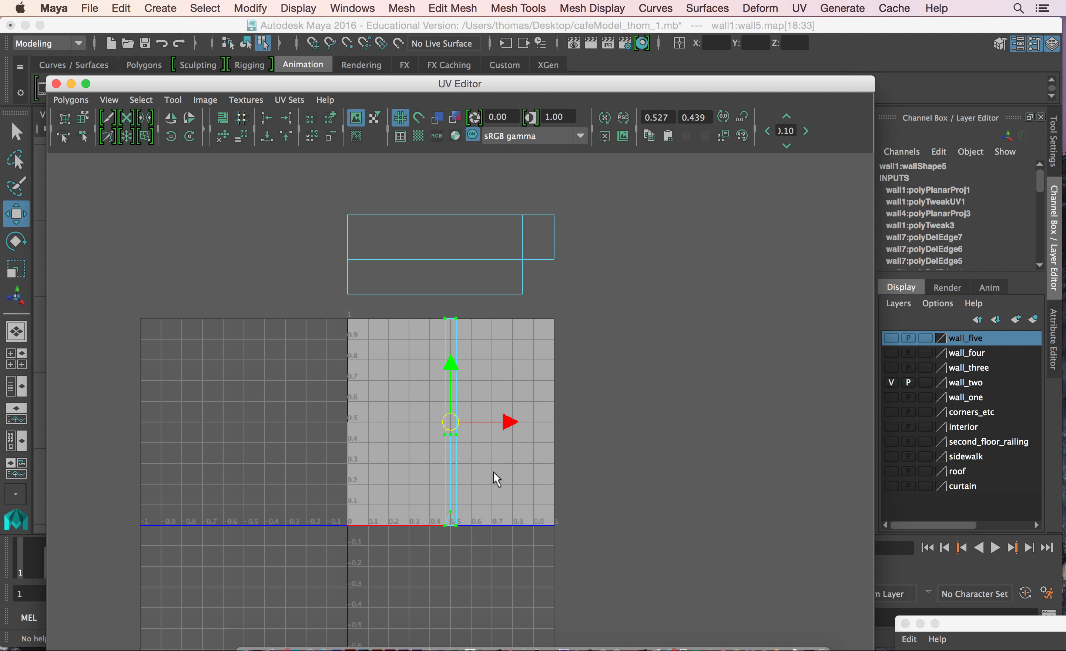
drag(509, 424, 699, 424)
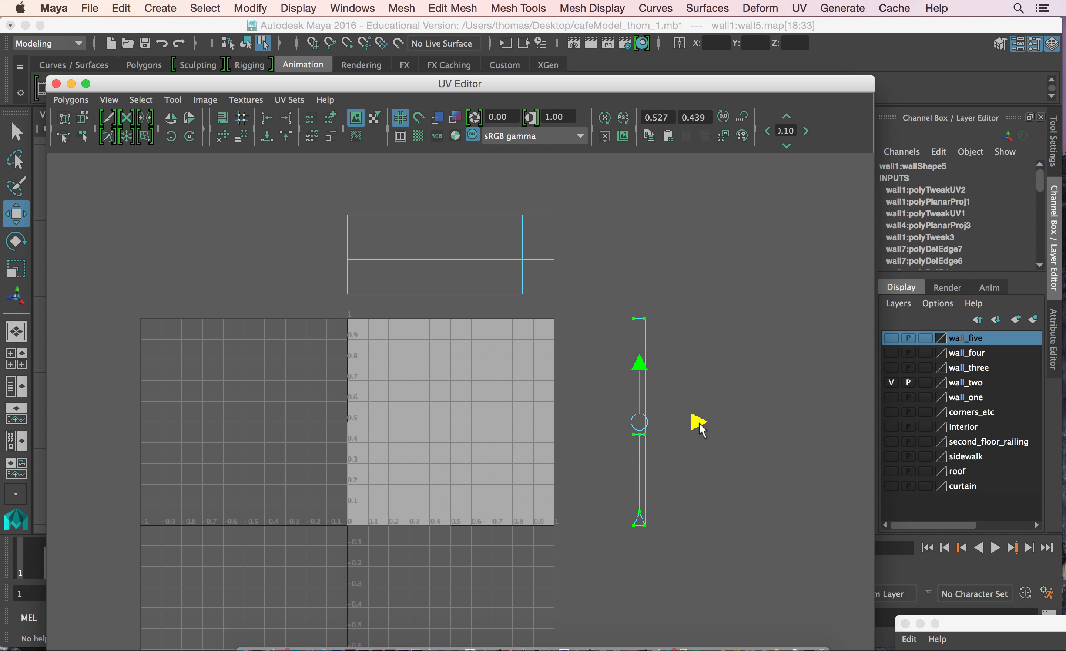
drag(640, 365, 624, 209)
Scale the end-face UV shell down to about the wall shell's height and place it close beside that shell.
key(r)
drag(638, 258, 606, 275)
key(w)
drag(691, 261, 638, 272)
drag(583, 191, 583, 197)
Select the wall's top and underside faces in the perspective view.
drag(598, 84, 633, 560)
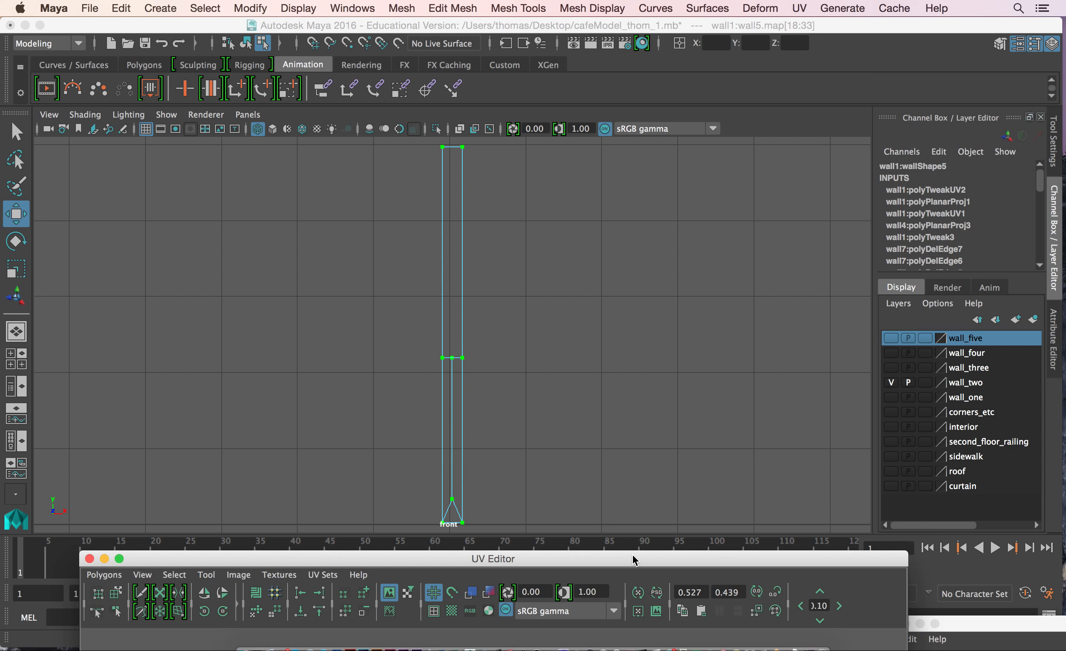
click(559, 363)
key(space)
key(space)
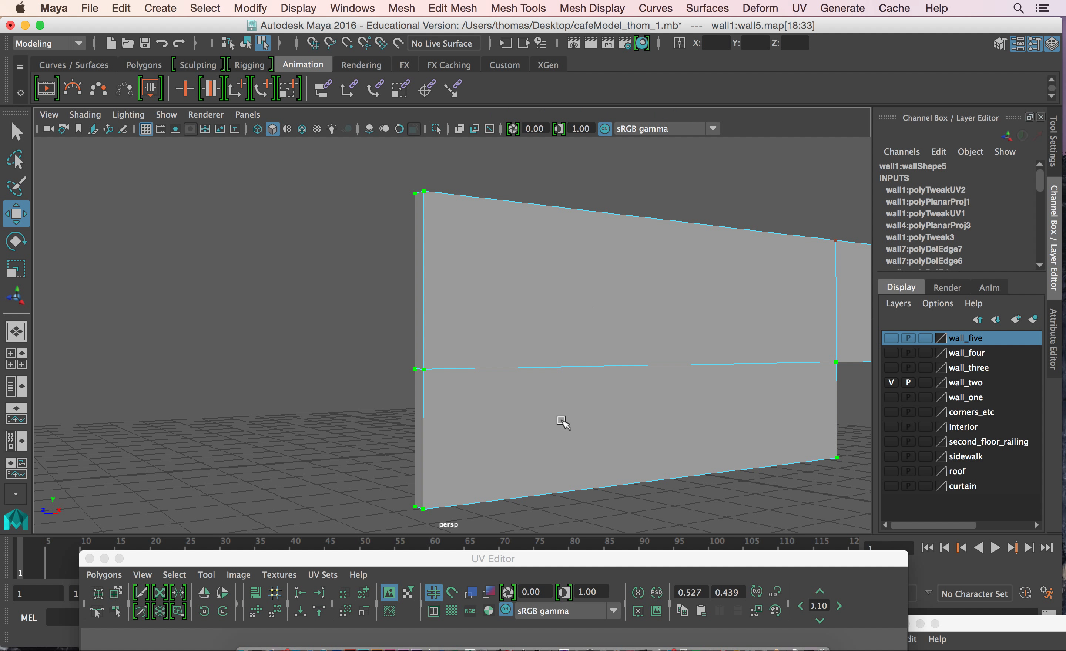
alt+drag(578, 444, 500, 397)
right_drag(500, 397, 512, 293)
drag(470, 296, 779, 321)
click(766, 352)
click(674, 430)
alt+drag(674, 430, 598, 403)
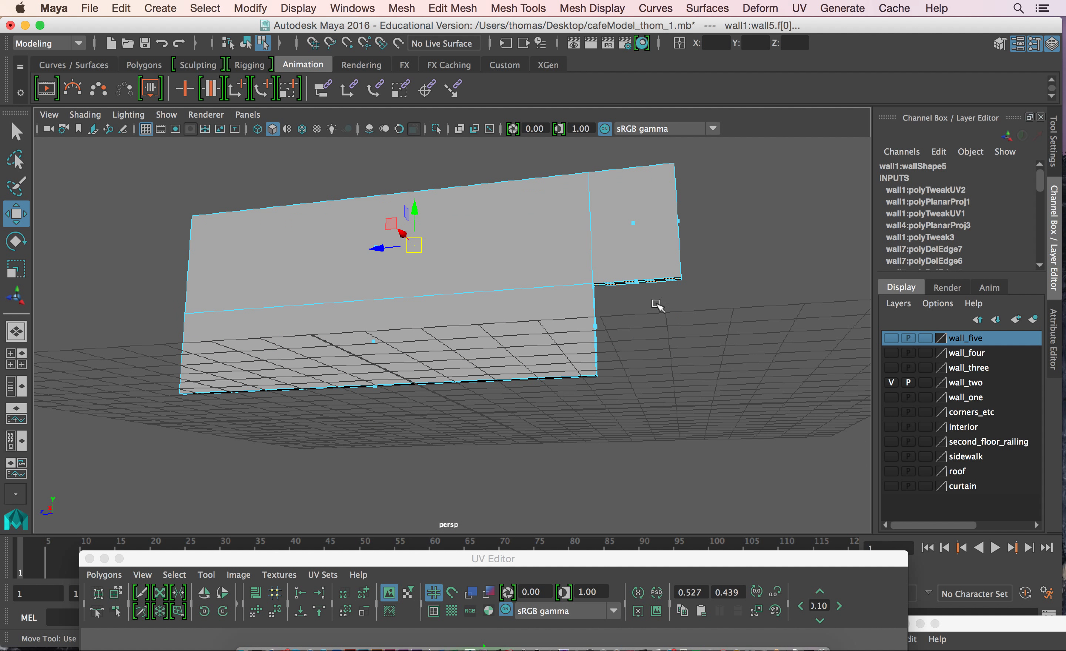
shift+click(347, 374)
alt+drag(416, 433, 388, 413)
Apply a planar UV projection to the selected top and underside faces from the framed top view.
key(space)
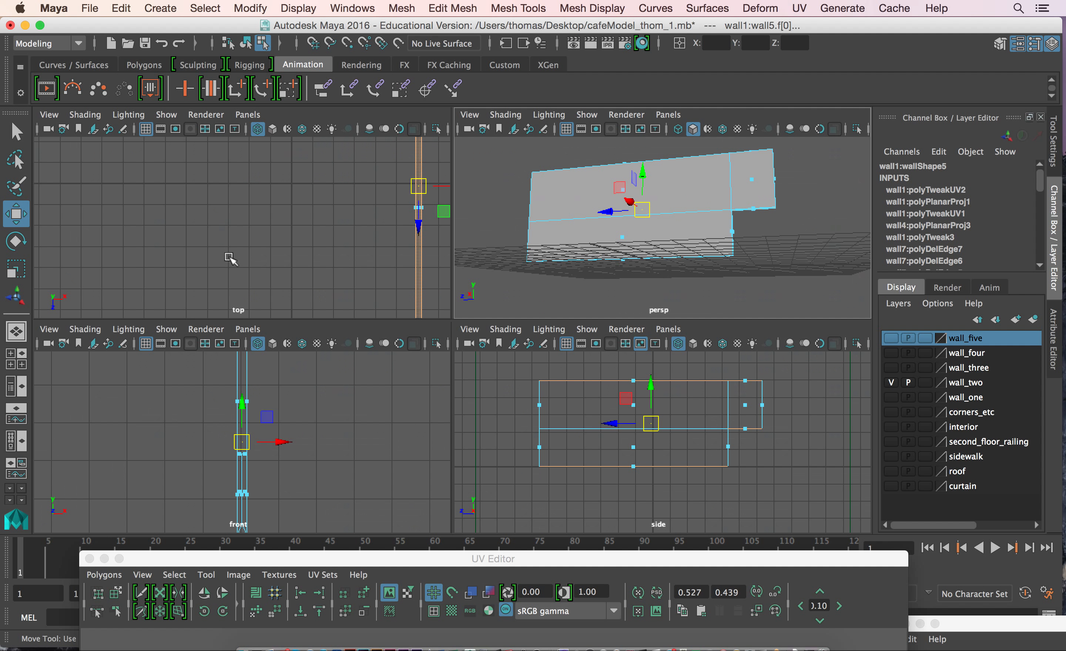
key(space)
key(f)
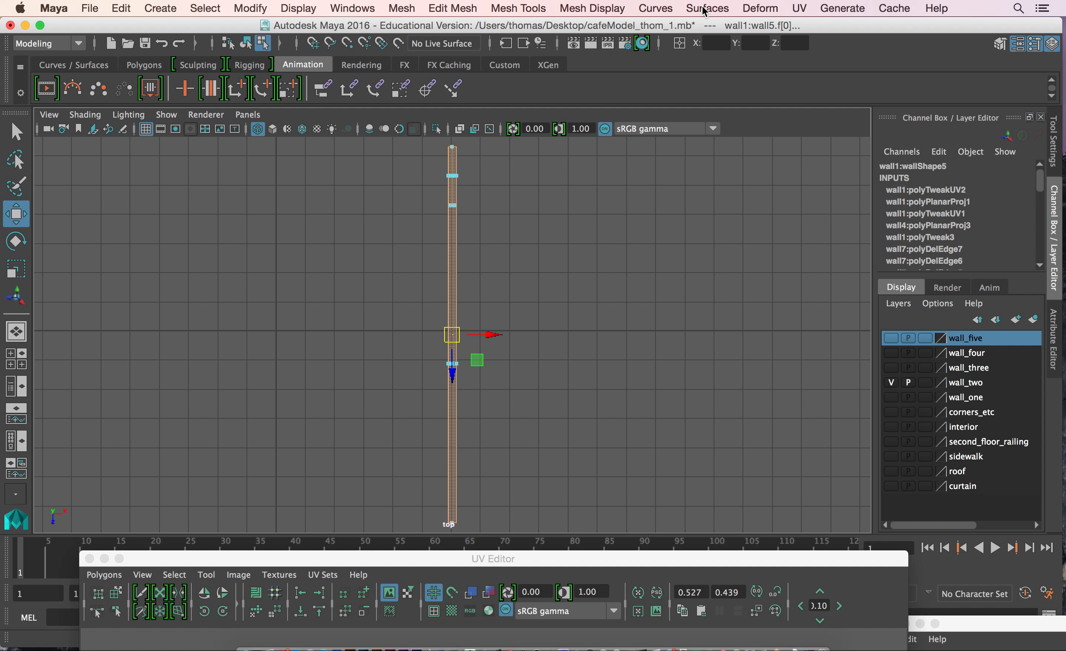
click(798, 9)
click(830, 184)
drag(593, 565, 593, 66)
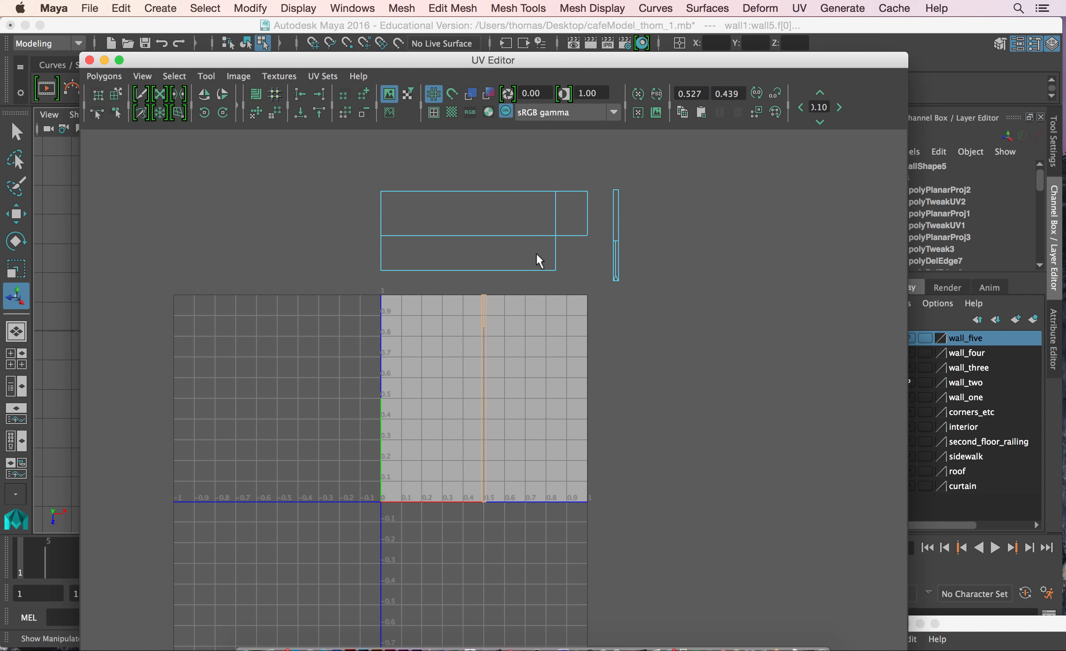
Select the UVs of the thin top-and-underside shell and rotate it about 90 degrees so it lies horizontally.
right_click(483, 350)
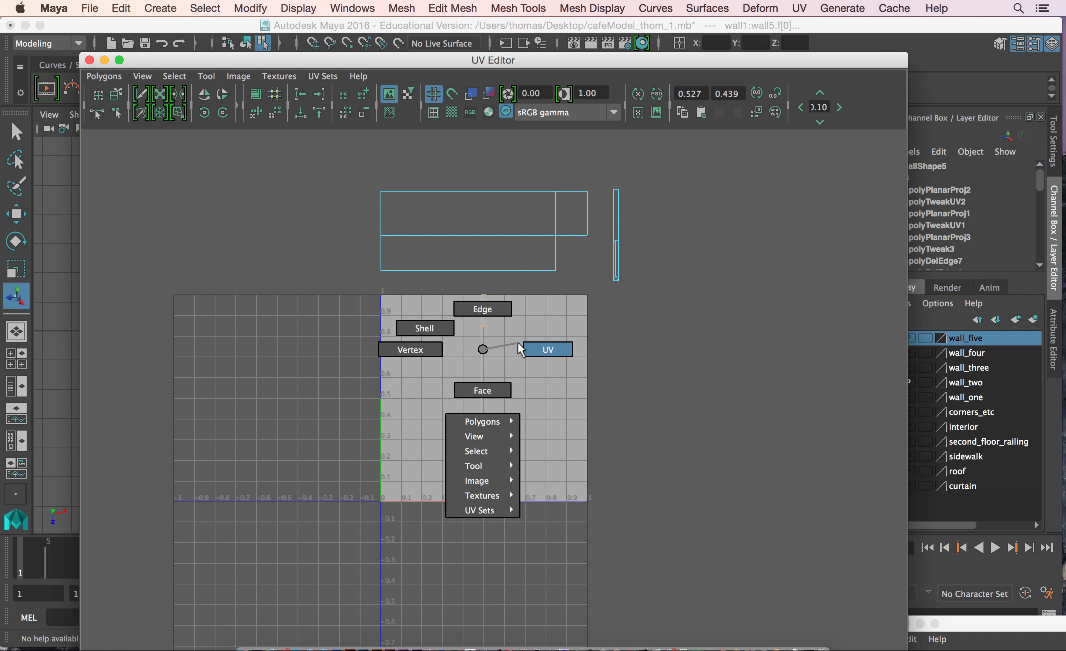
click(548, 349)
drag(466, 281, 531, 562)
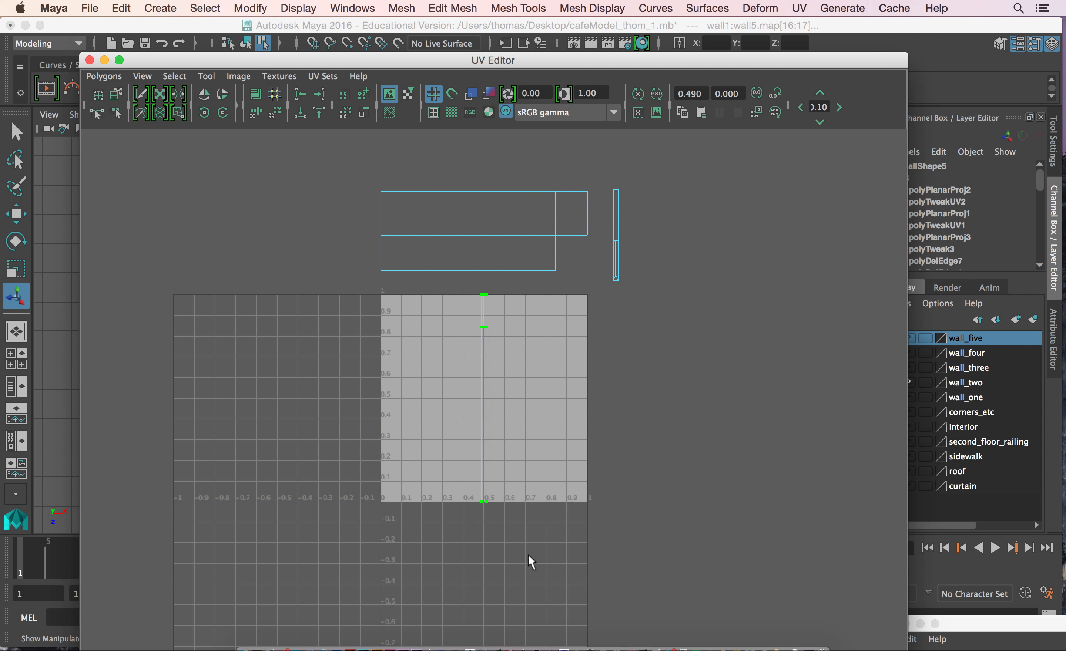
key(e)
drag(498, 347, 421, 381)
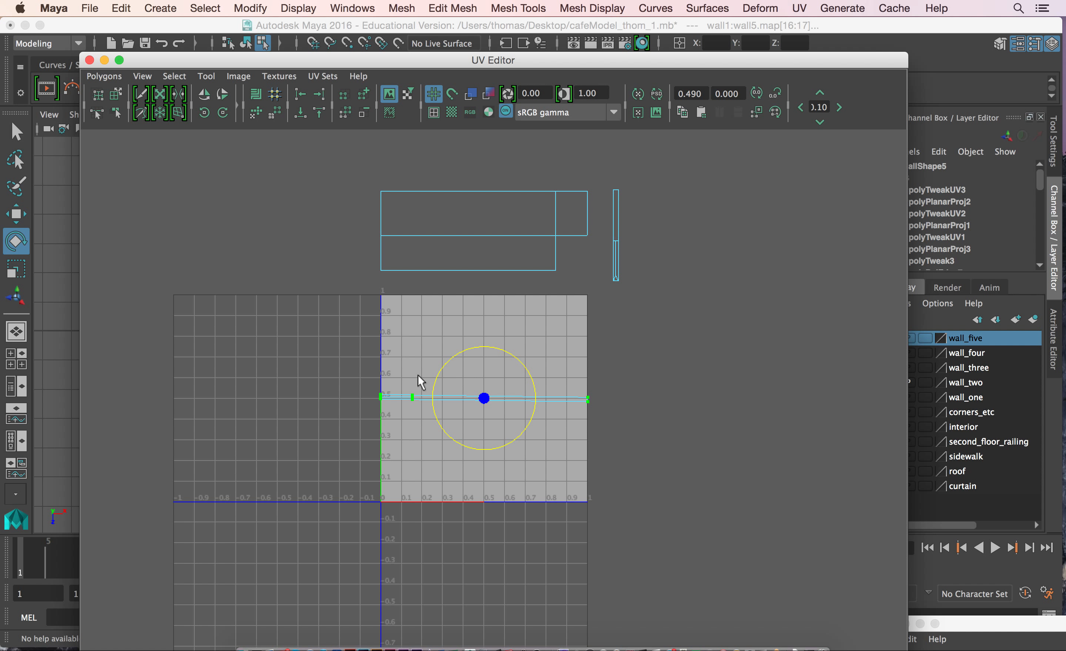
alt+right_drag(266, 443, 862, 512)
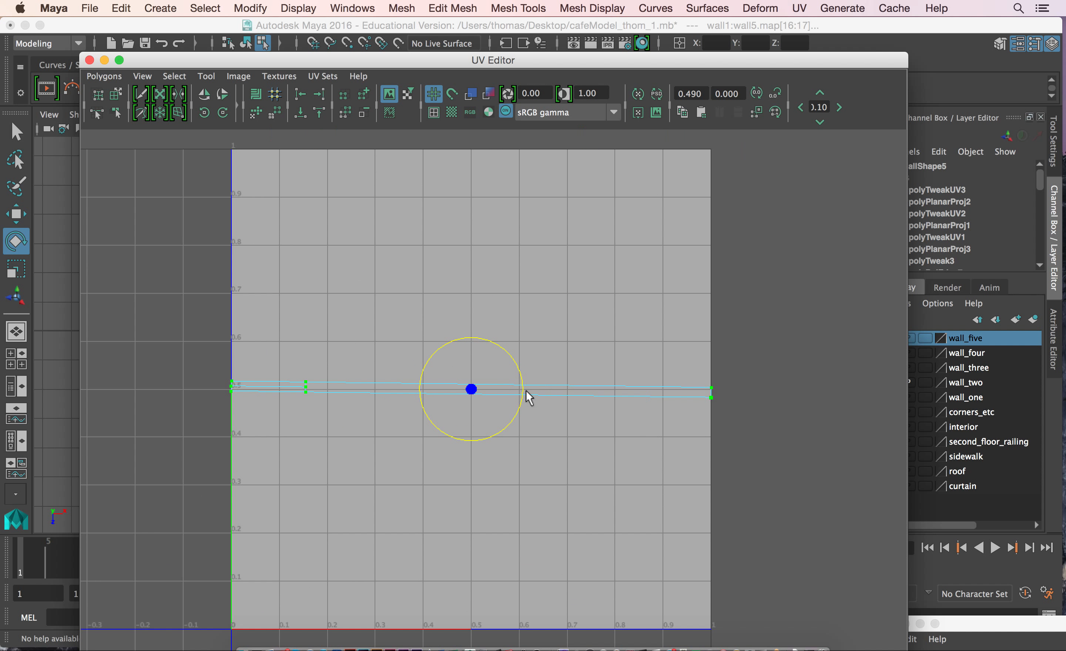
drag(521, 391, 528, 391)
Move the horizontal strip shell down to about 0.15 in the UV square and fine-tune its rotation to level it.
key(w)
drag(468, 345, 469, 506)
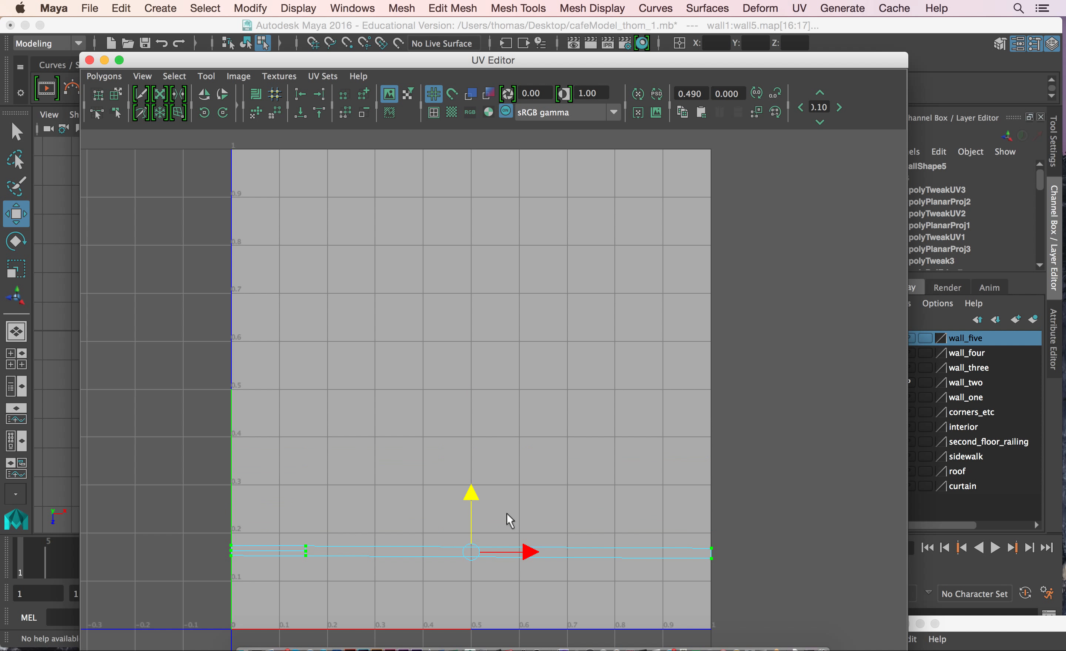
key(r)
key(e)
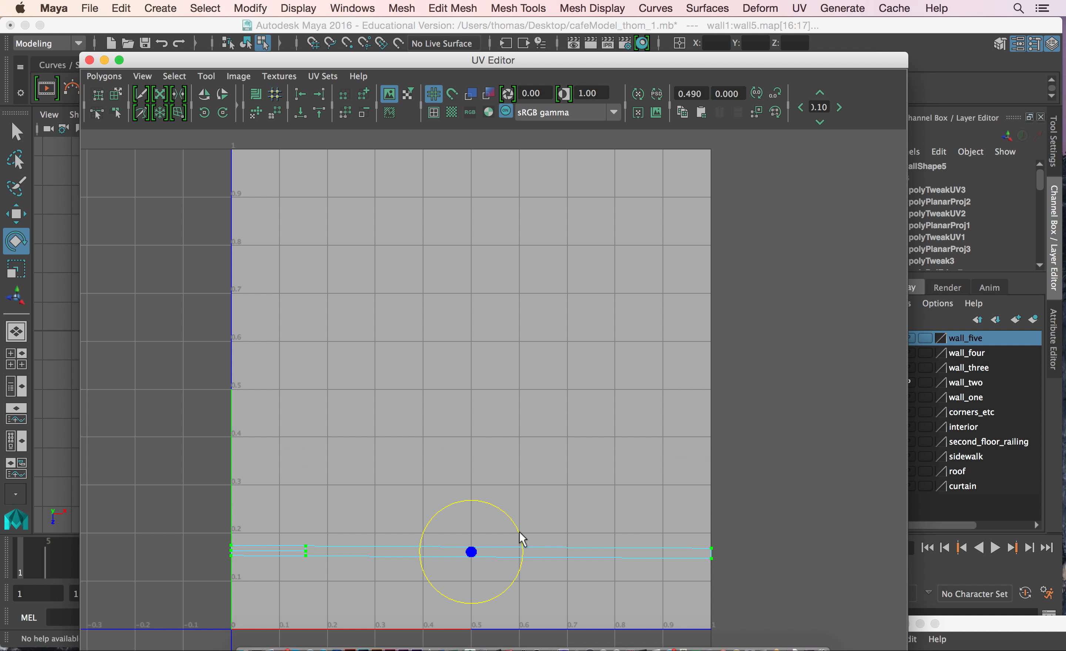
drag(522, 540, 522, 541)
Select the large wall UV shell and move it down into the UV square, just above the thin strip.
alt+right_drag(536, 404, 60, 369)
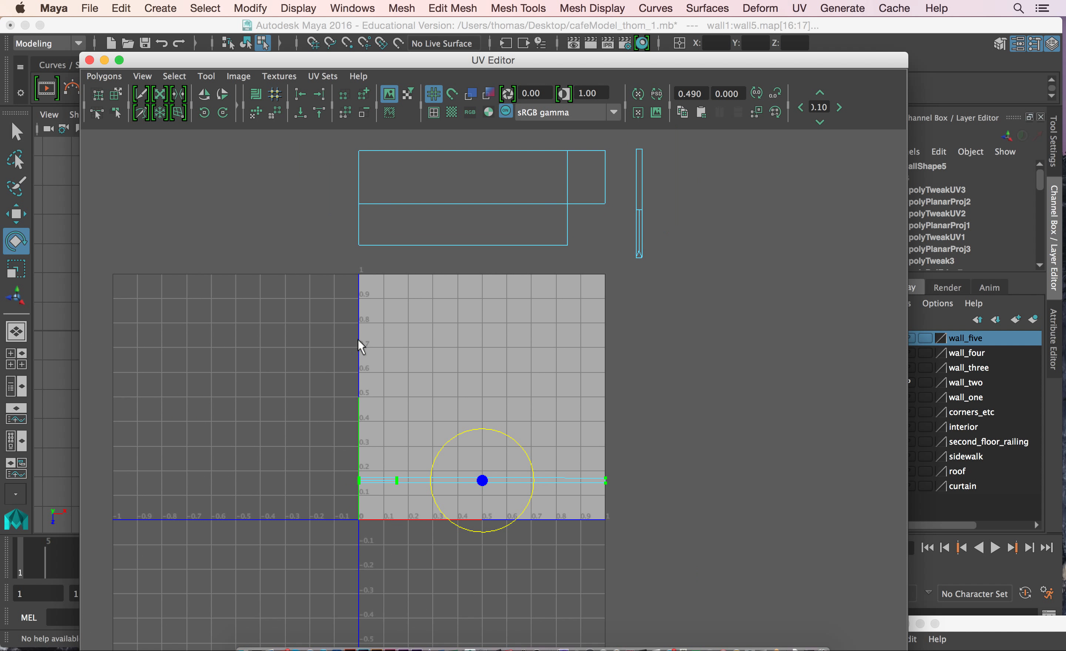
alt+middle_drag(358, 304, 355, 339)
drag(278, 140, 614, 321)
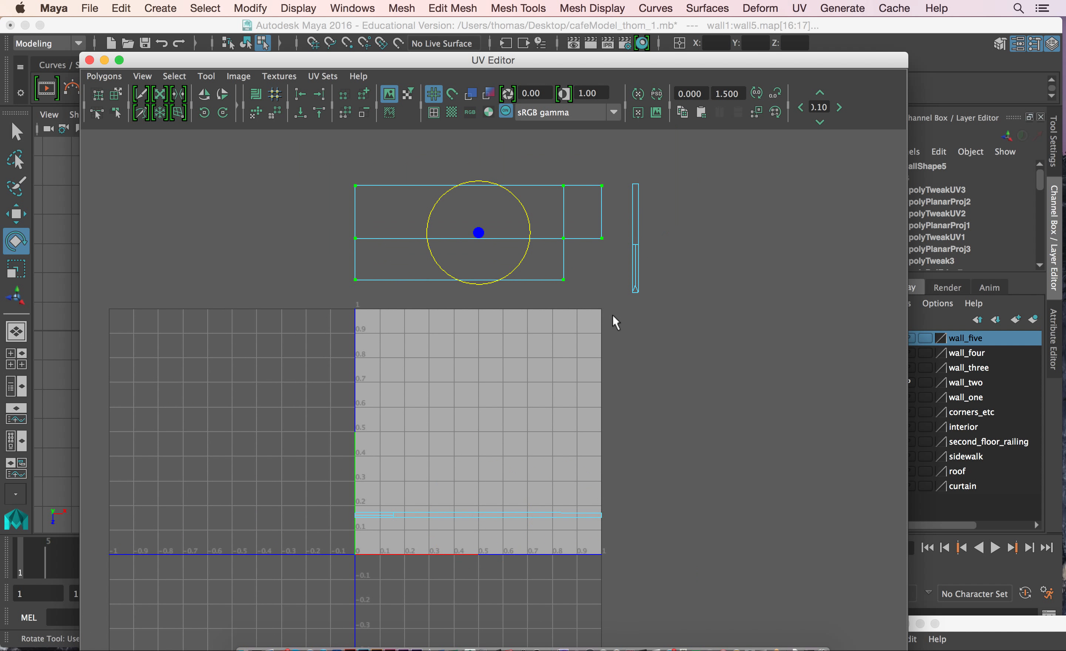
key(w)
drag(476, 179, 458, 402)
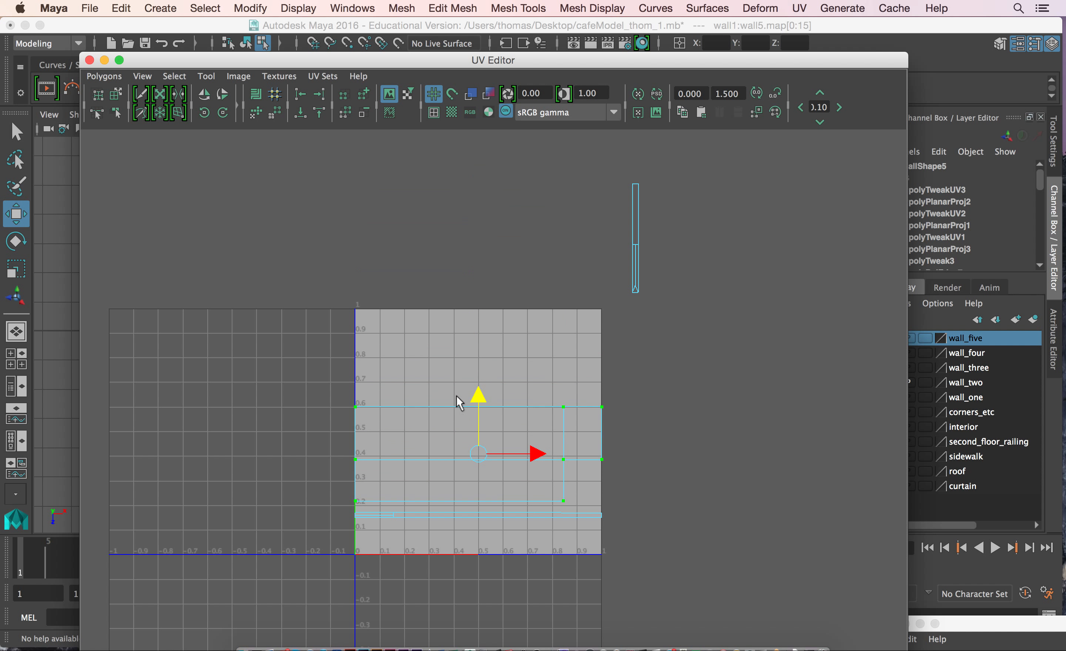
Scale the wall shell and the thin strip shell down slightly so both fit within the UV square's width.
key(r)
drag(478, 455, 477, 455)
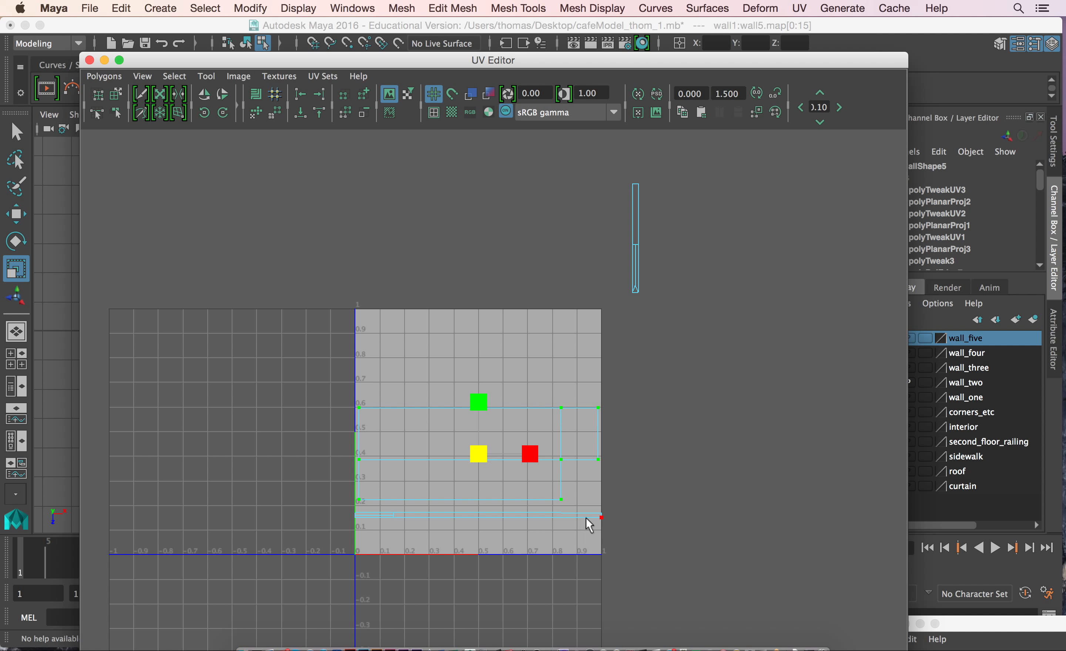
drag(331, 507, 628, 583)
drag(481, 520, 478, 520)
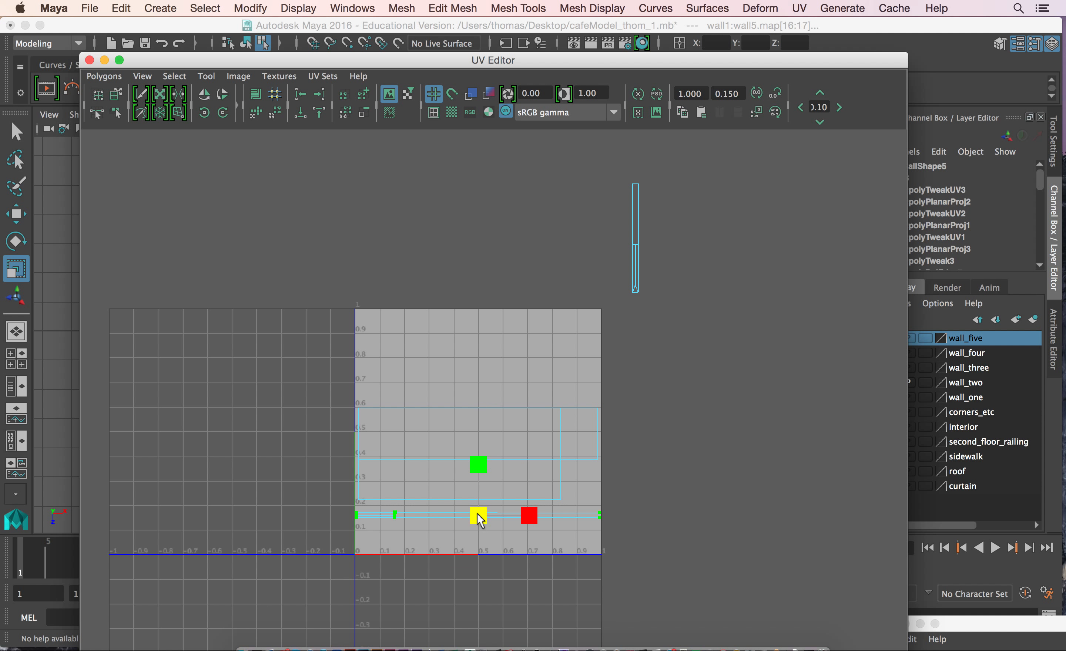
Select the UVs of the narrow vertical end shell, move it into the UV square and rotate it about 90 degrees.
drag(561, 167, 677, 332)
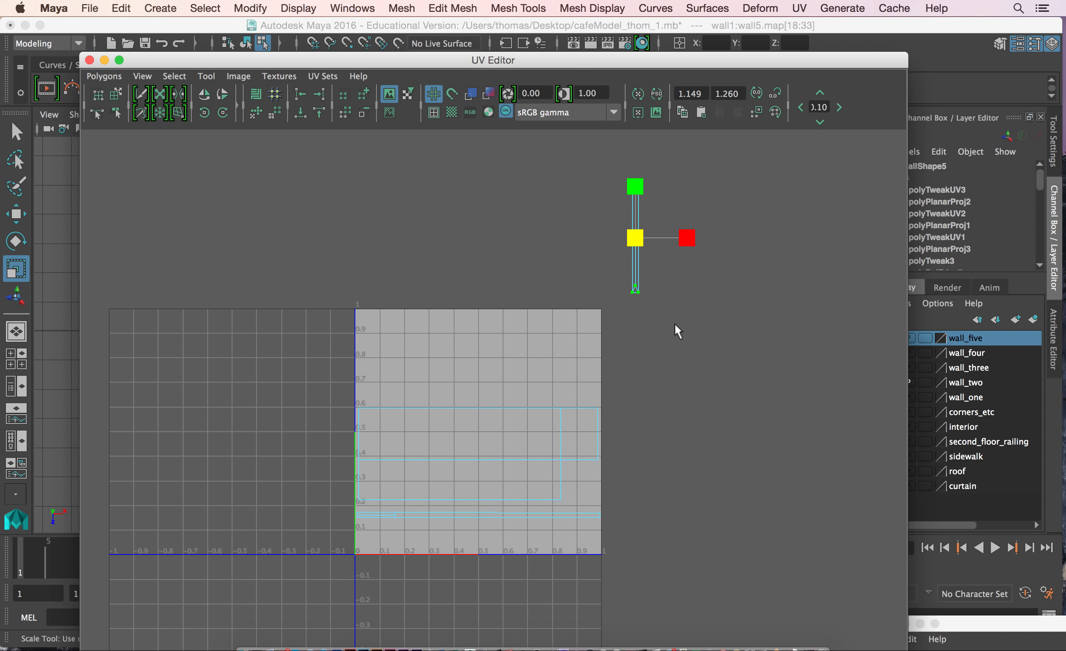
key(w)
drag(635, 239, 506, 364)
key(e)
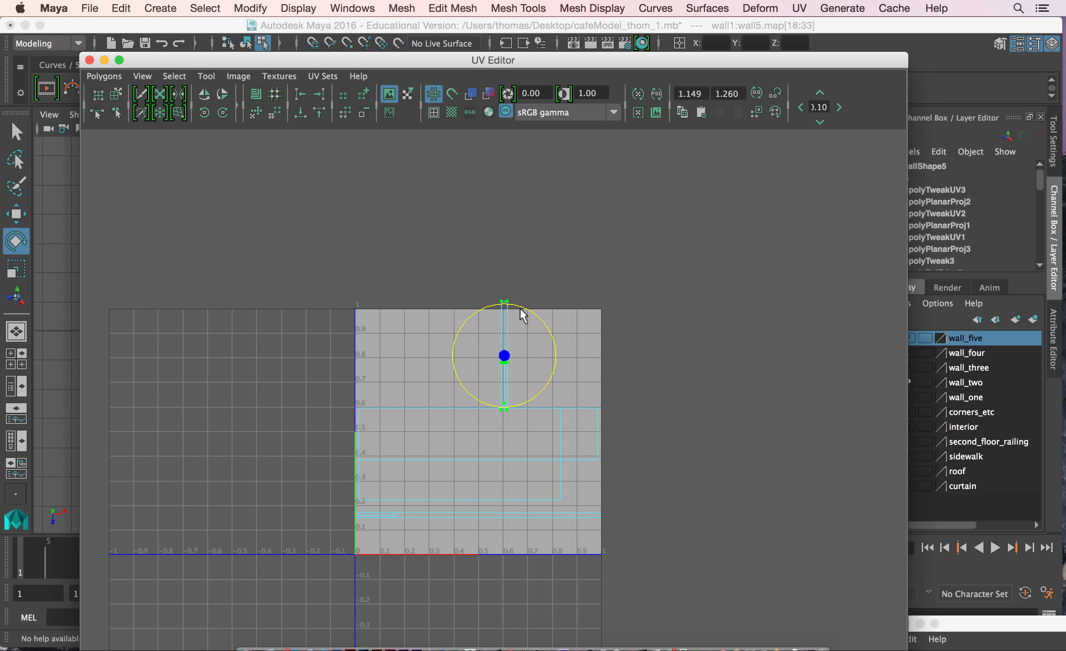
drag(526, 314, 461, 342)
Level the rotated end strip and place it just above the wall shell, at about 0.63 in the UV square.
alt+right_drag(346, 357, 898, 472)
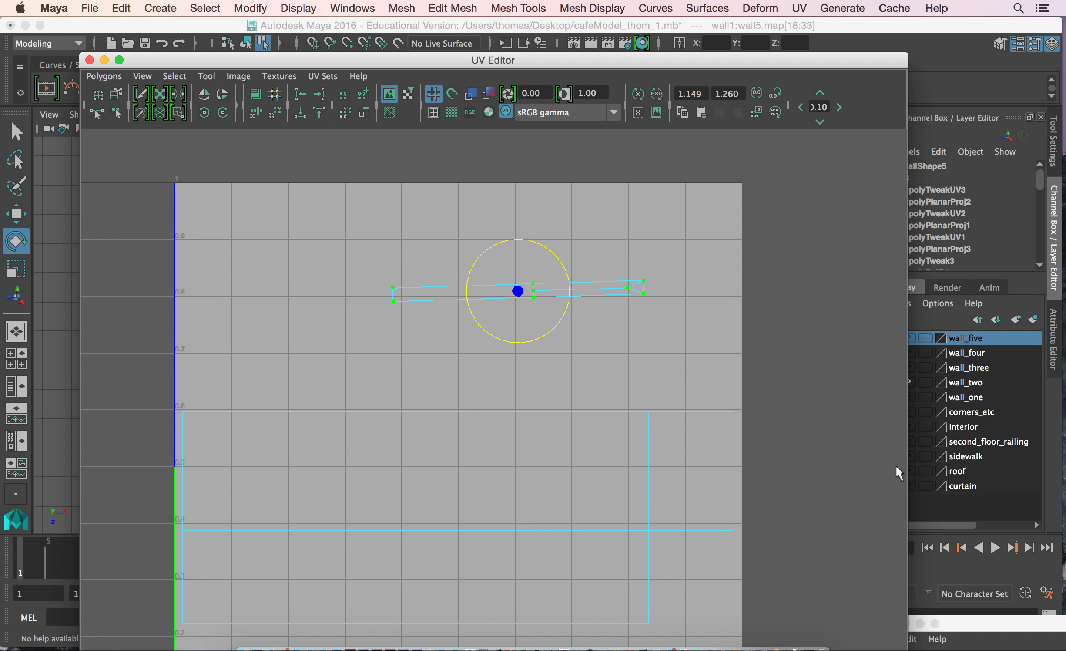
drag(560, 323, 384, 395)
key(w)
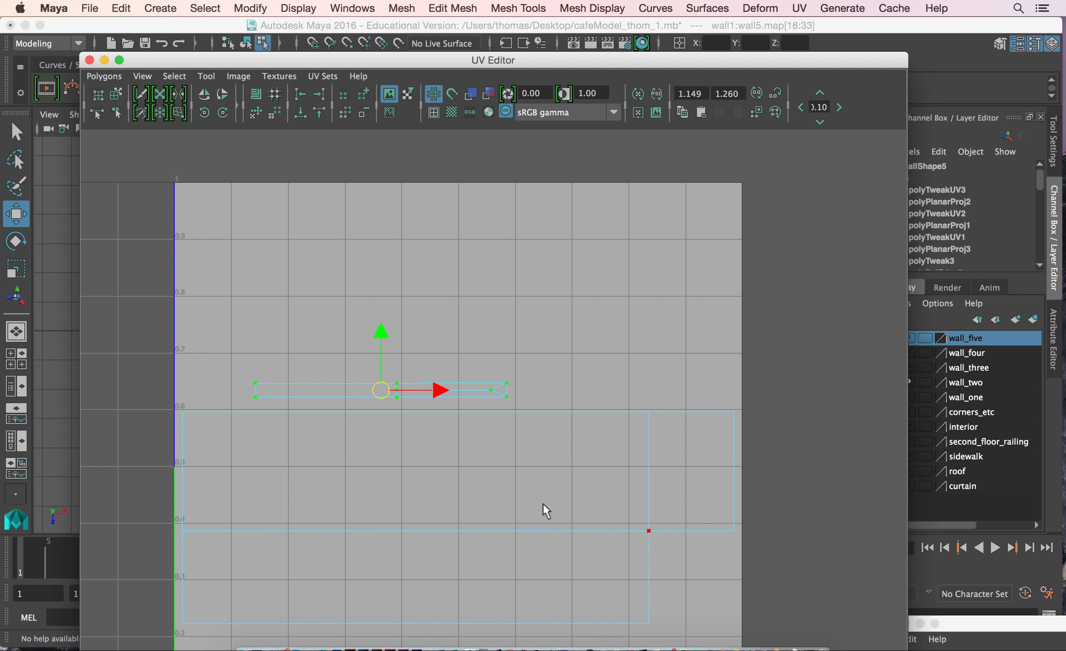
alt+right_drag(567, 512, 139, 460)
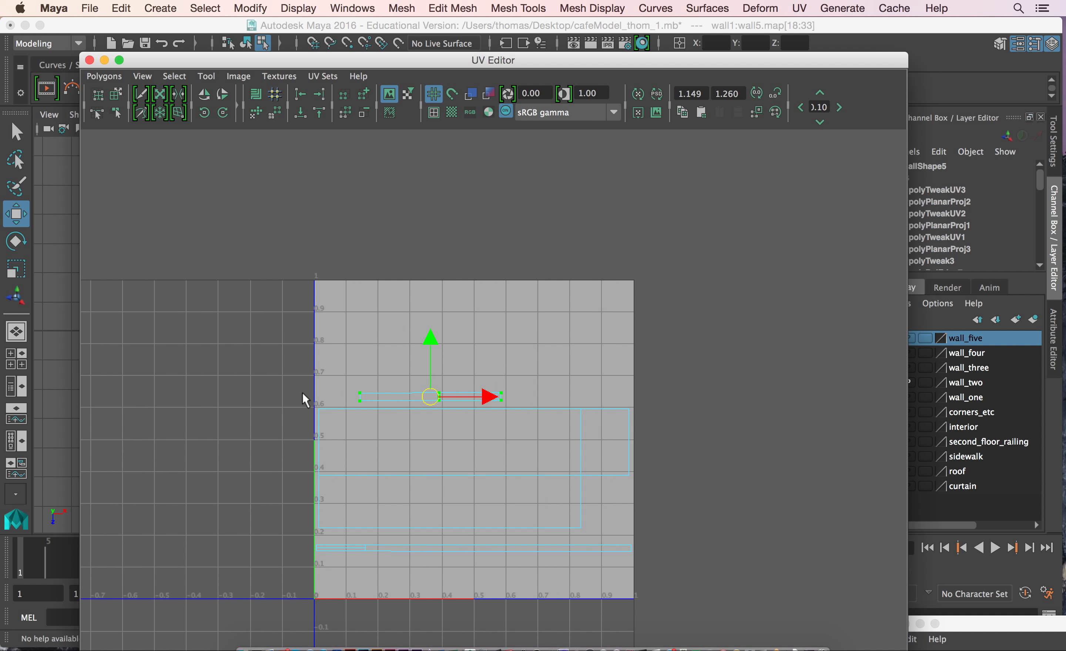
Return to the perspective view, hide the wall_two layer and show the wall_three layer.
drag(434, 60, 357, 609)
key(space)
key(space)
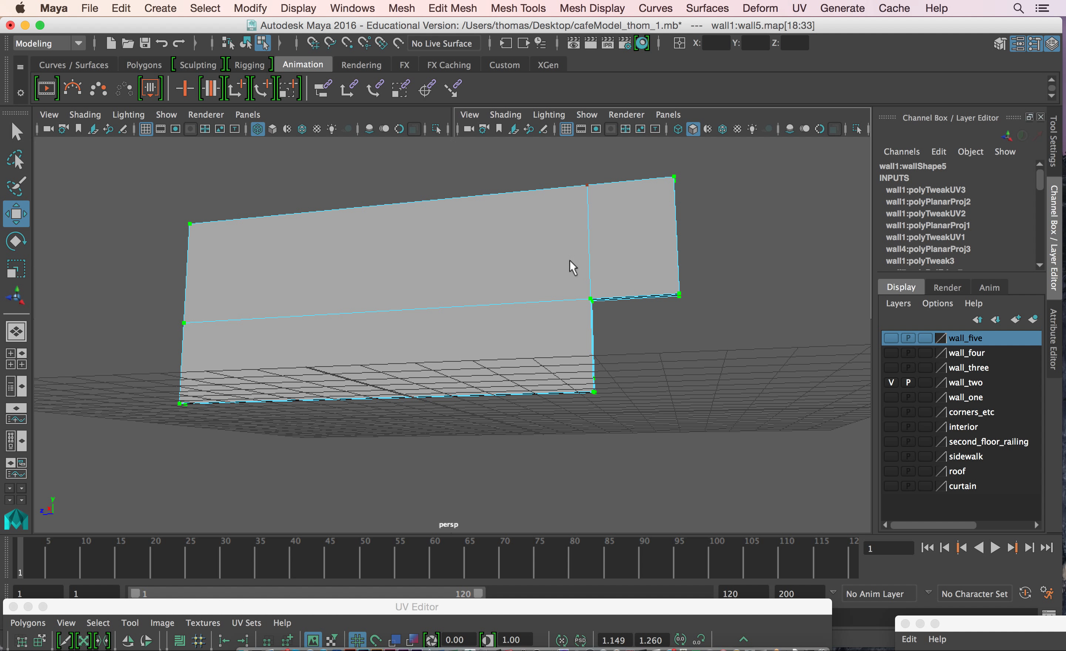
click(888, 384)
click(888, 369)
click(299, 365)
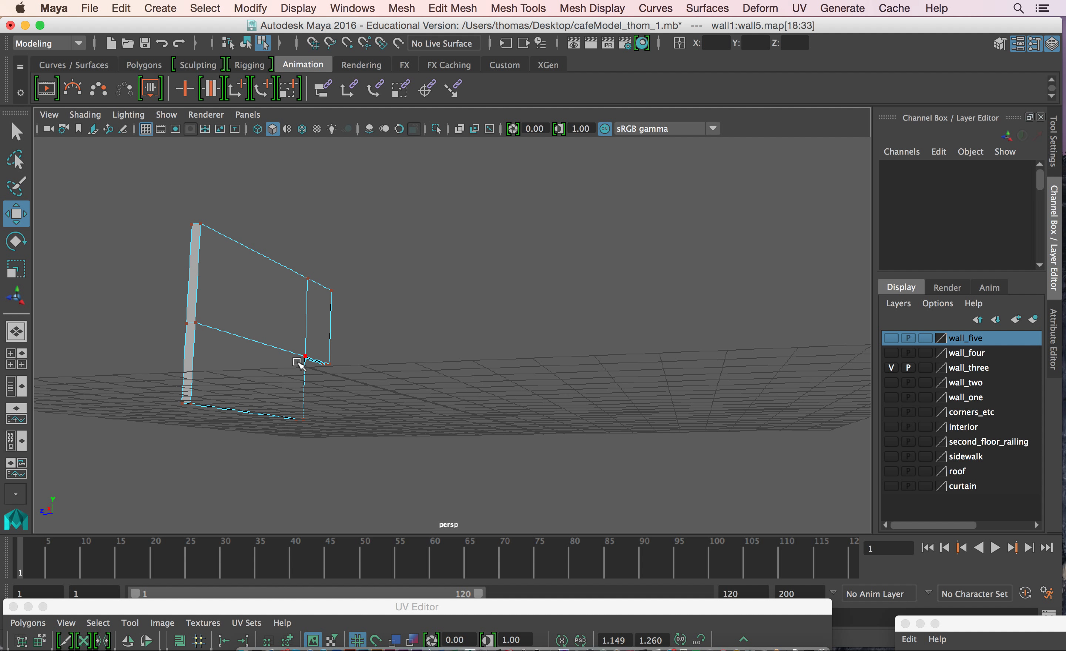
alt+drag(215, 389, 420, 400)
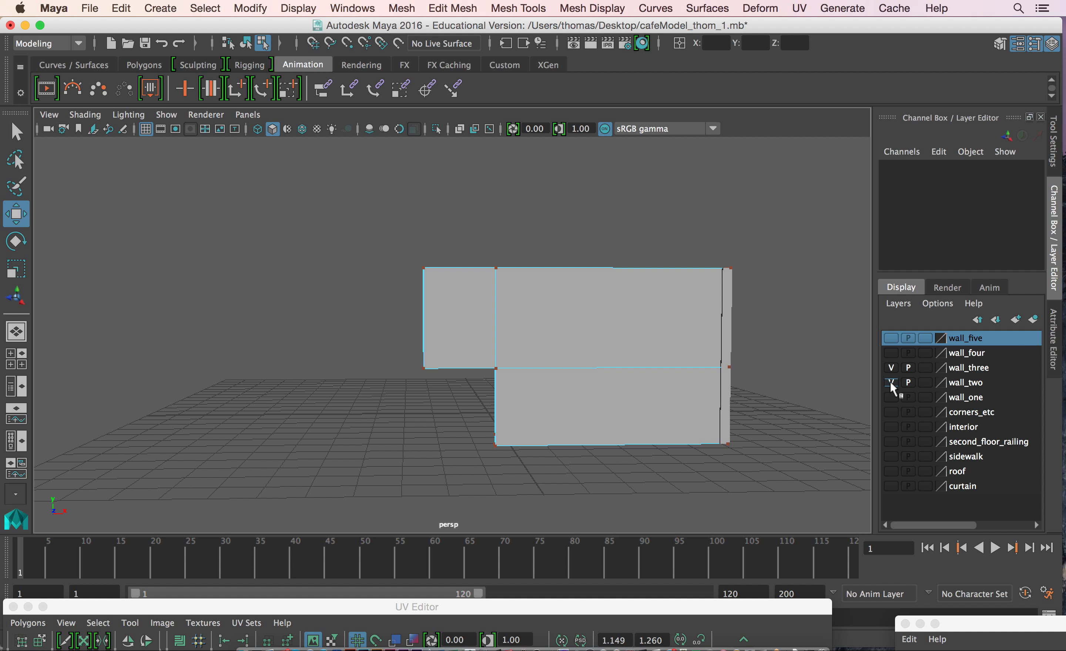
Select all faces of the wall_three wall and apply a planar UV projection from the front view.
right_drag(684, 354, 685, 286)
drag(432, 241, 749, 472)
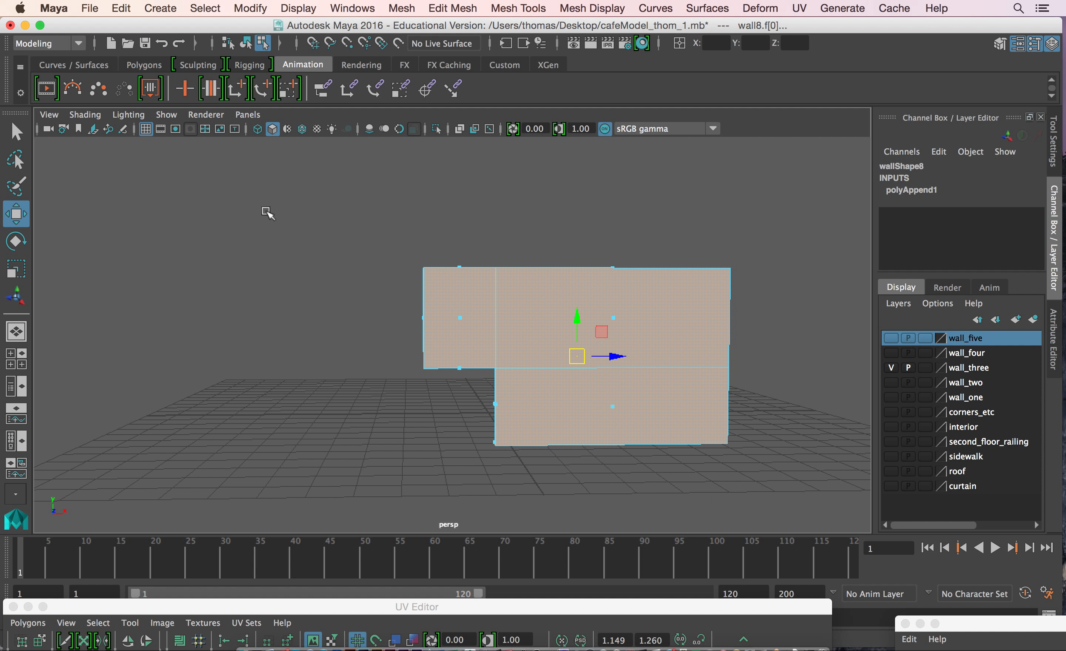
key(space)
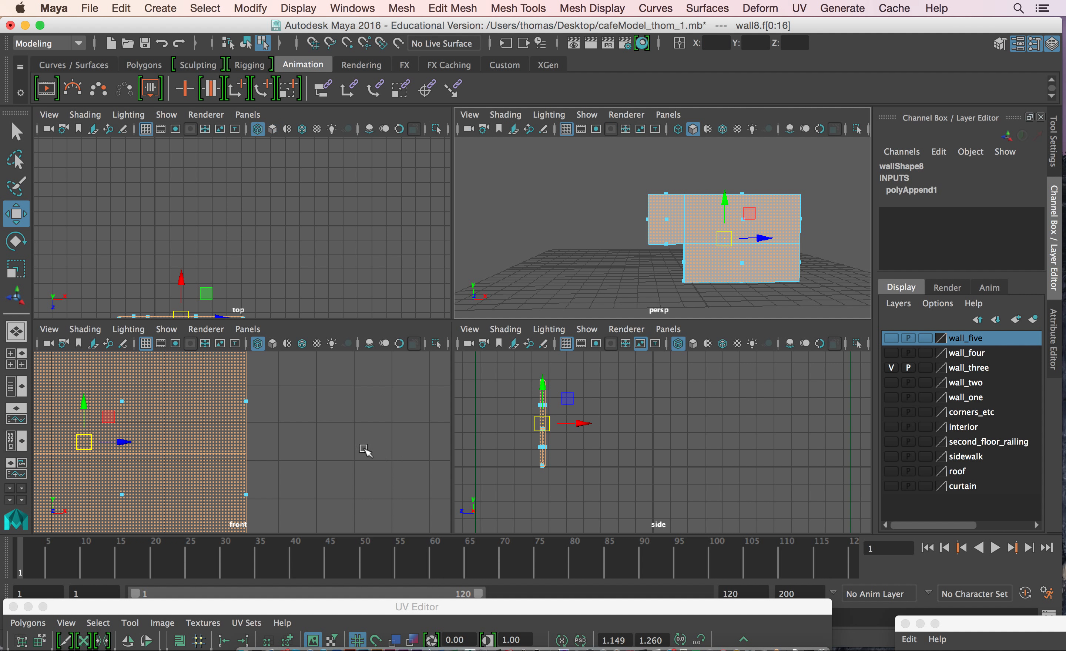
key(space)
key(f)
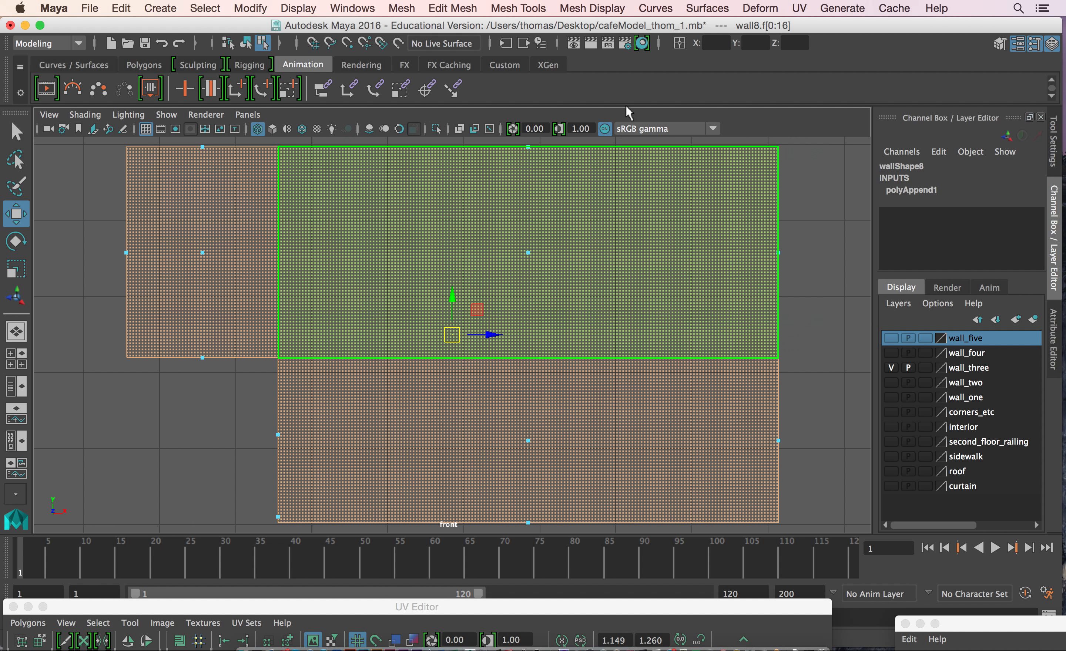
click(797, 8)
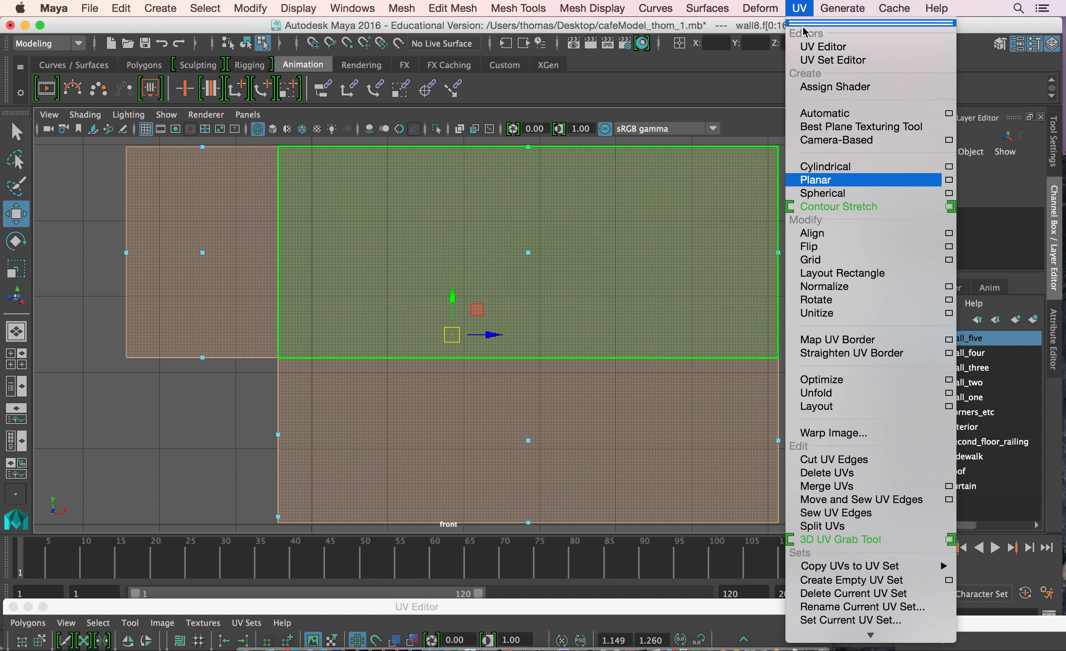
click(819, 180)
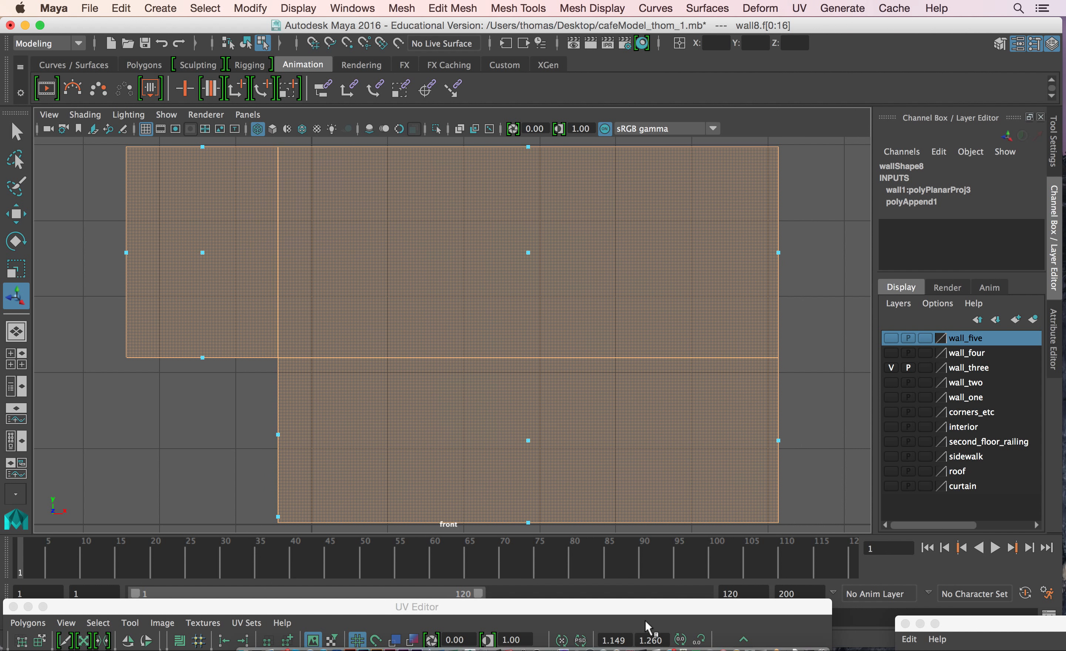
Select all UVs of the projected wall shell and move it up above the UV square.
drag(646, 611, 729, 29)
scroll(555, 404, down, 3)
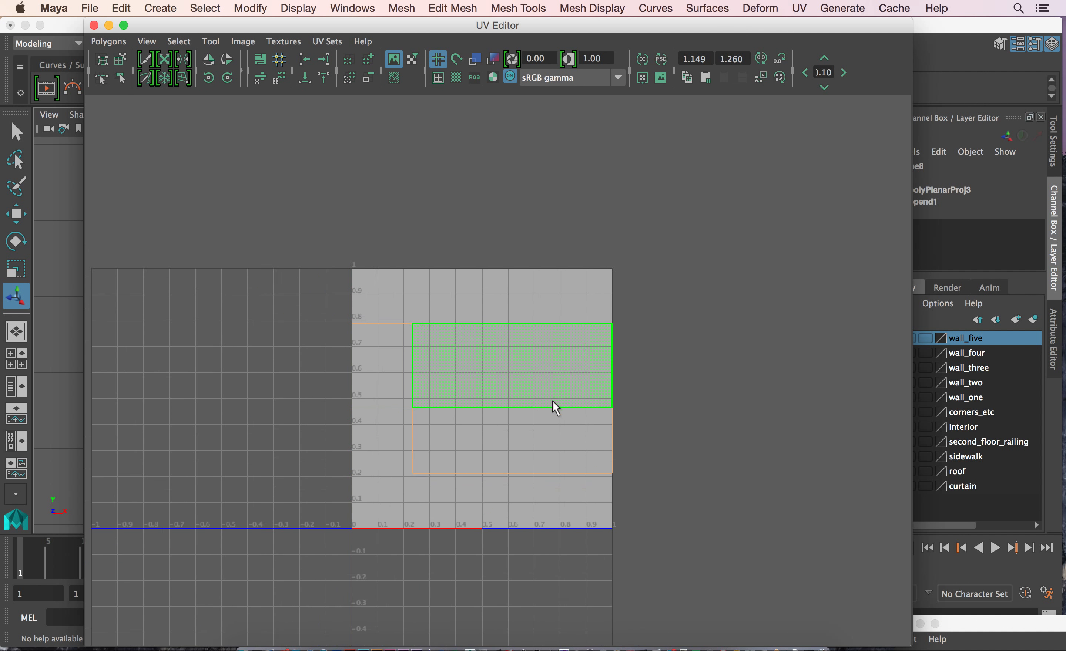
right_drag(555, 405, 584, 403)
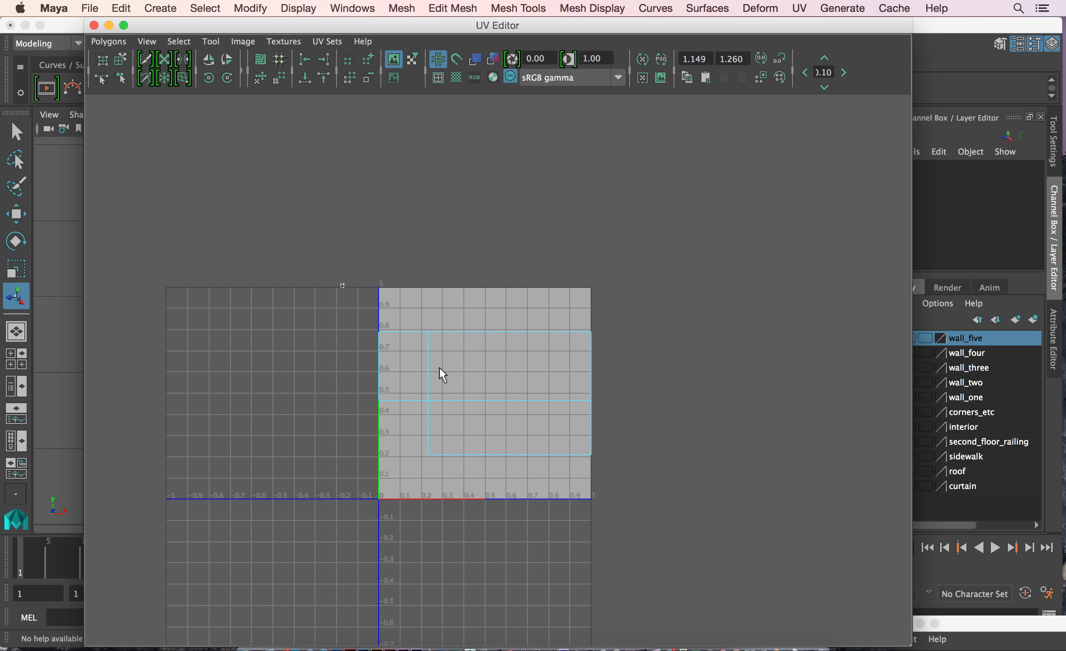
key(w)
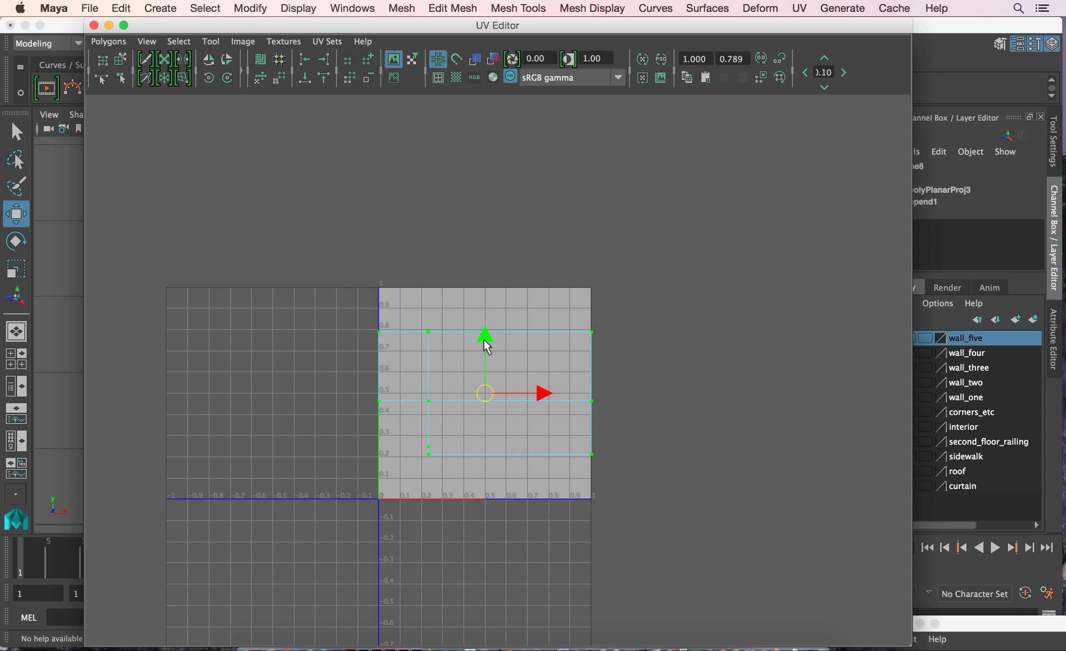
drag(487, 347, 460, 139)
Select the narrow vertical faces at both ends of the wall in the perspective view.
drag(462, 25, 465, 516)
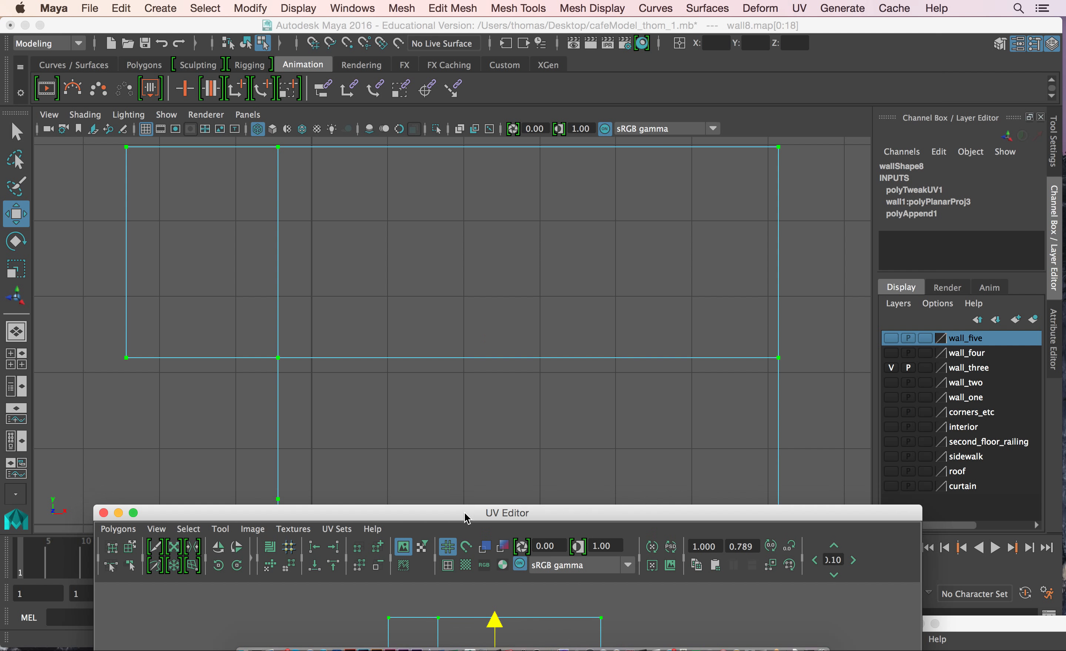
key(space)
key(space)
alt+drag(635, 278, 580, 287)
right_drag(590, 320, 588, 287)
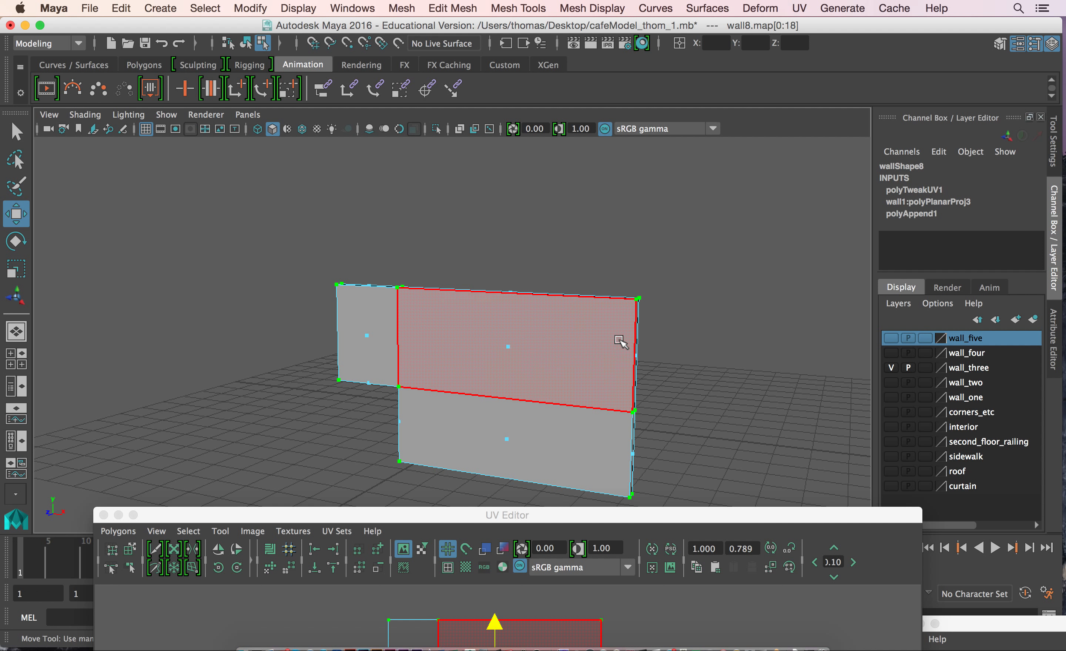
drag(620, 342, 659, 463)
alt+drag(528, 451, 602, 443)
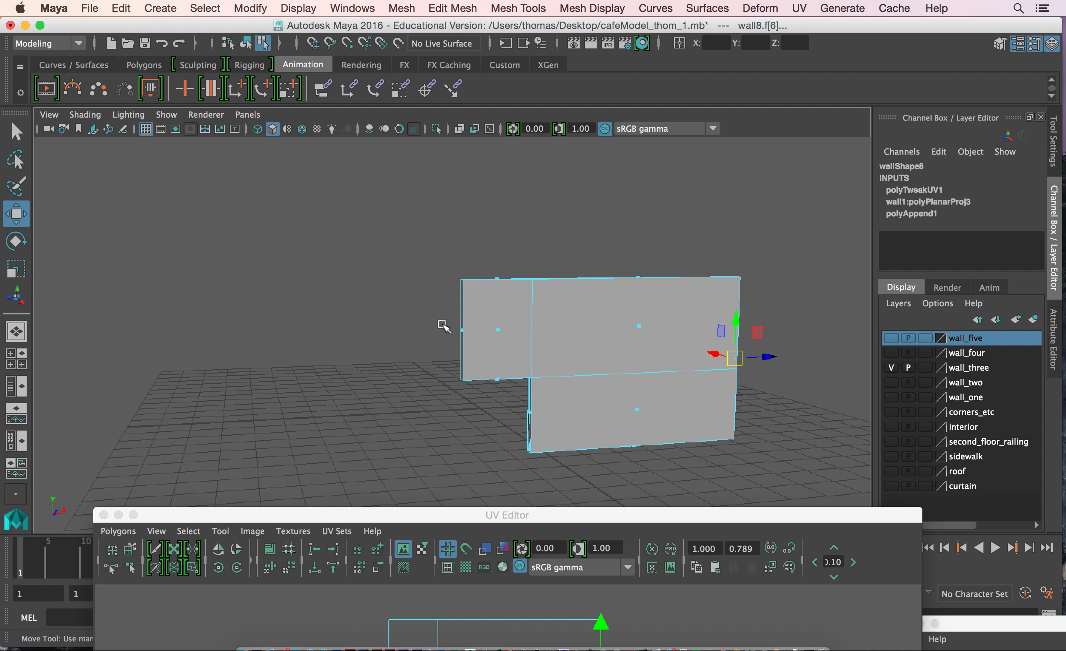
click(497, 364)
Apply a planar UV projection to the selected end faces from the side view.
key(space)
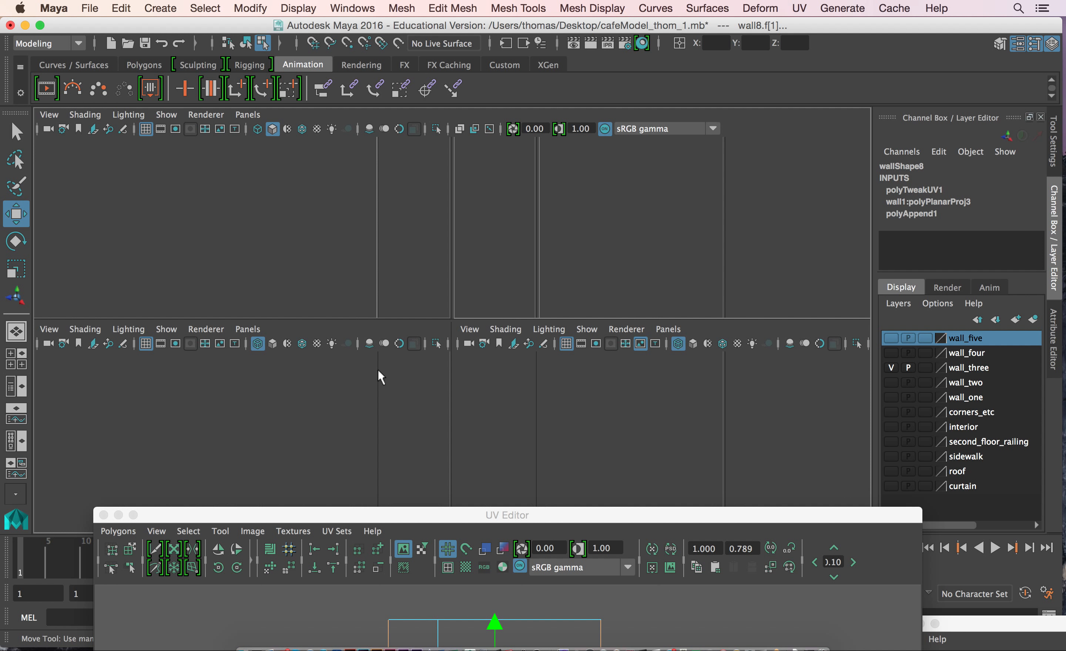
key(space)
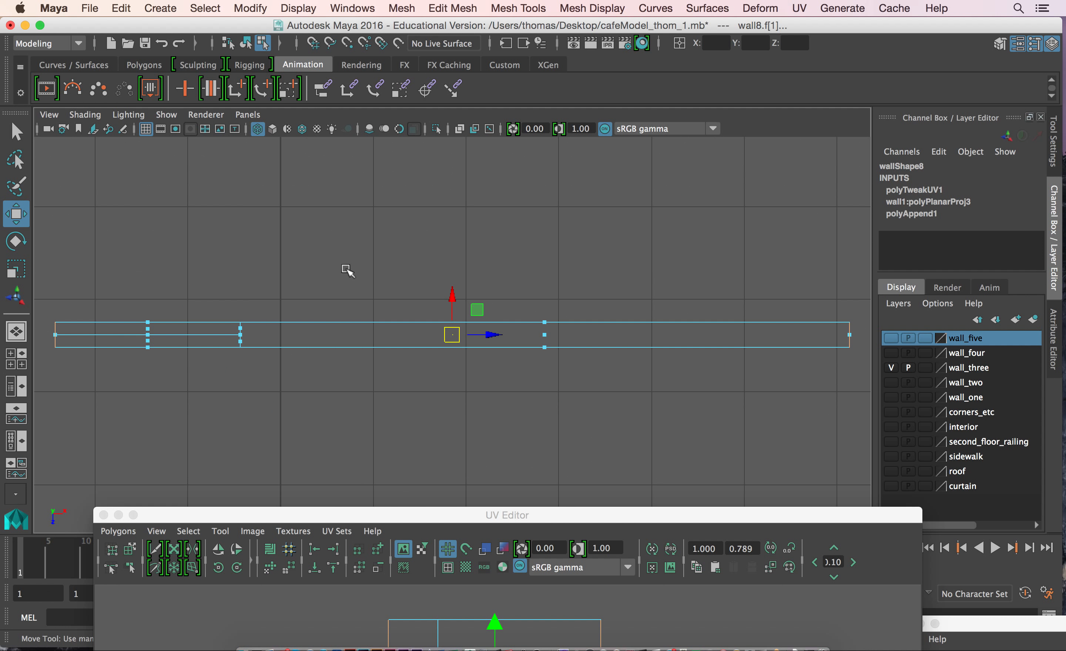
key(space)
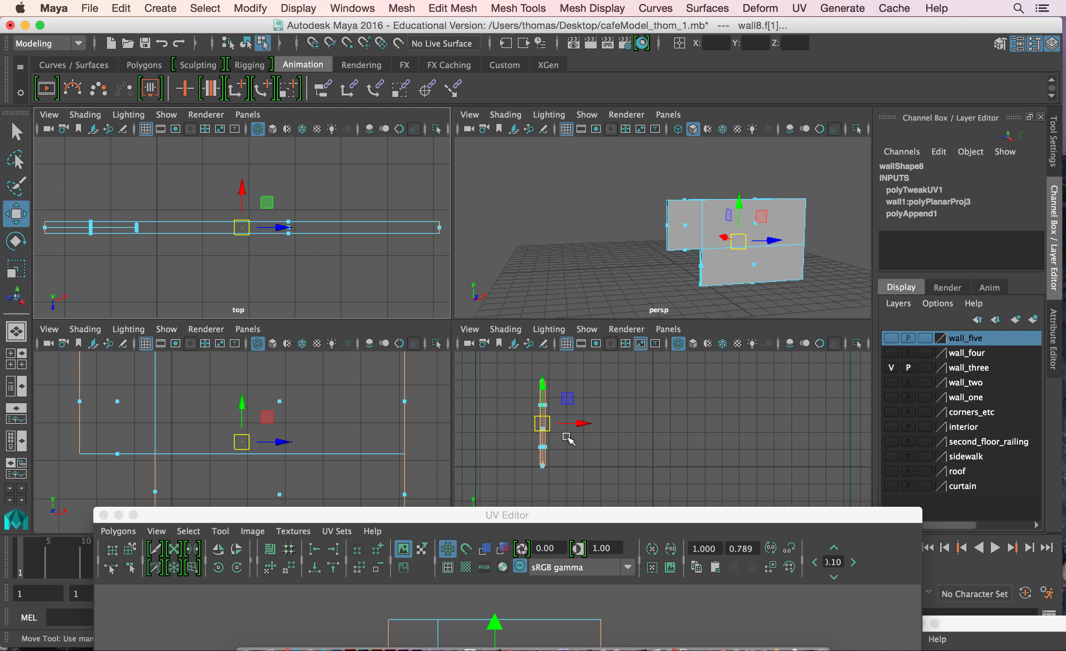
key(space)
key(f)
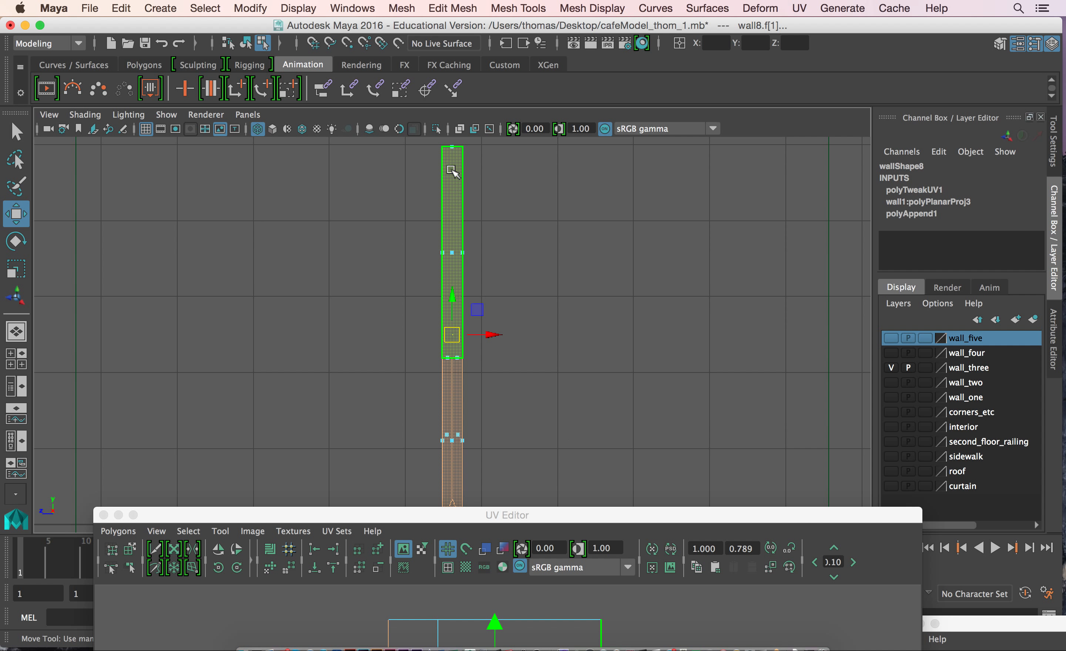
click(799, 8)
click(830, 186)
Select the UVs of the new vertical strip shell and move it sideways out of the UV square.
drag(701, 517, 666, 113)
right_drag(453, 513, 514, 491)
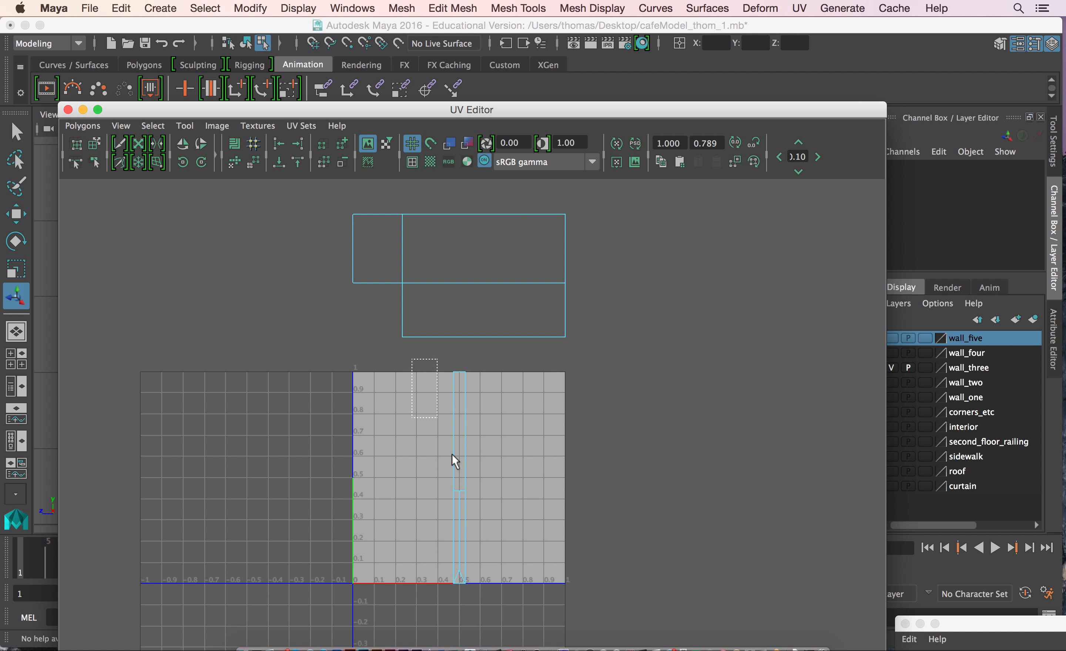
drag(547, 603, 544, 602)
key(w)
drag(509, 479, 700, 499)
Scale the vertical strip down to the wall shell's height and place it beside that shell, above the UV square.
key(r)
drag(648, 473, 587, 278)
key(w)
key(r)
key(w)
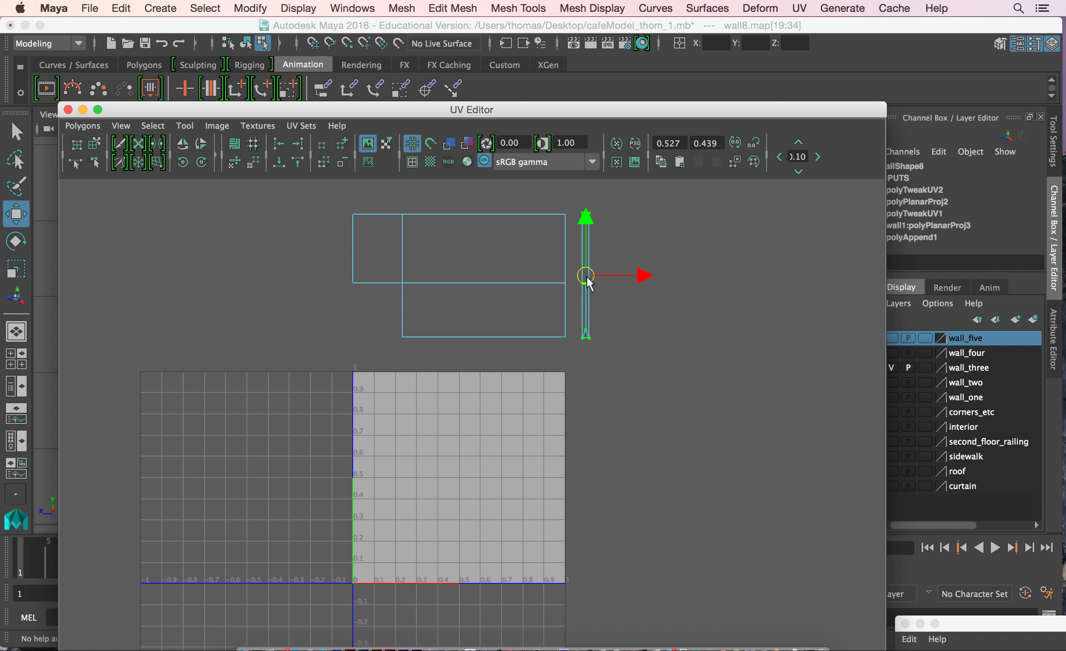
key(r)
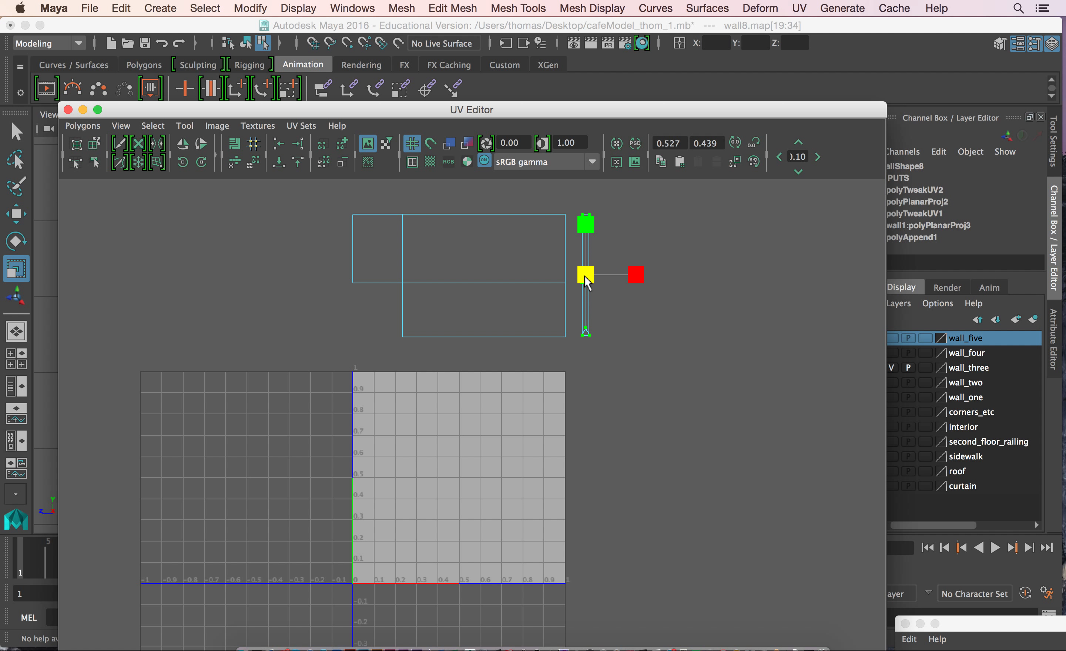
Select the thin top and underside faces of the wall in the perspective view.
drag(527, 112, 564, 454)
click(545, 326)
key(space)
key(space)
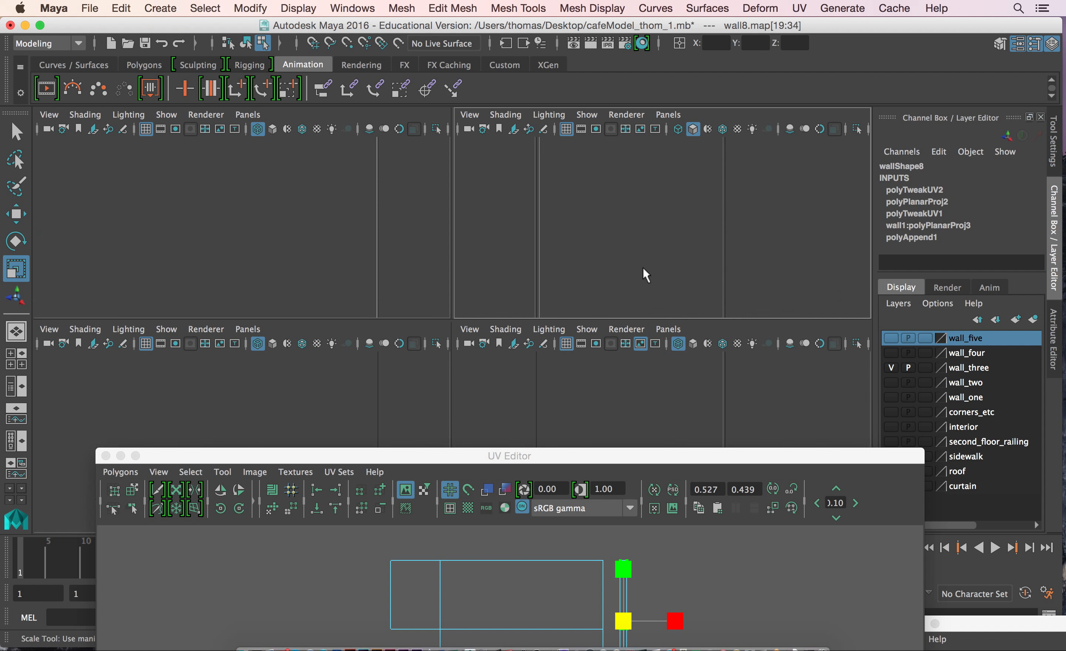
right_drag(566, 299, 562, 280)
drag(471, 245, 678, 299)
alt+middle_drag(619, 340, 594, 232)
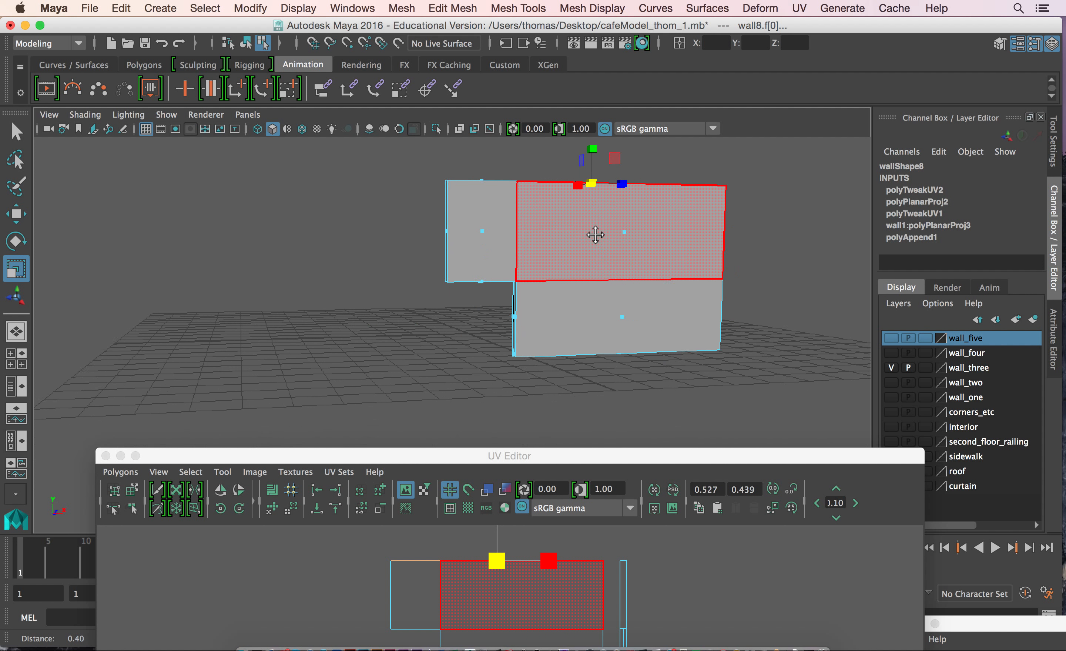
click(468, 279)
drag(458, 264, 490, 291)
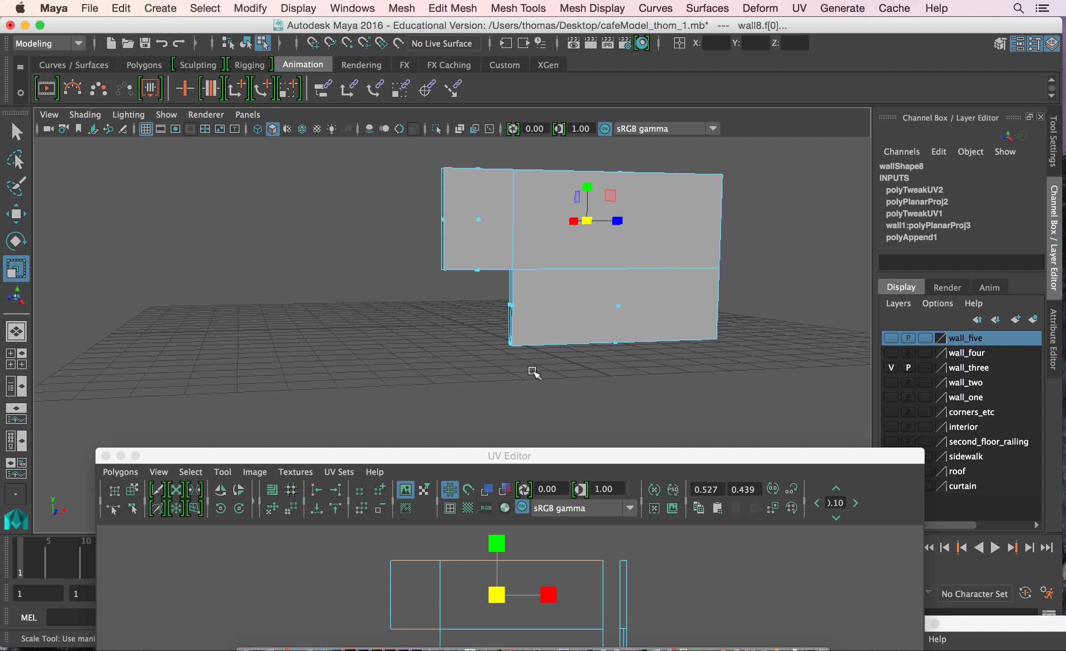
drag(653, 383, 660, 380)
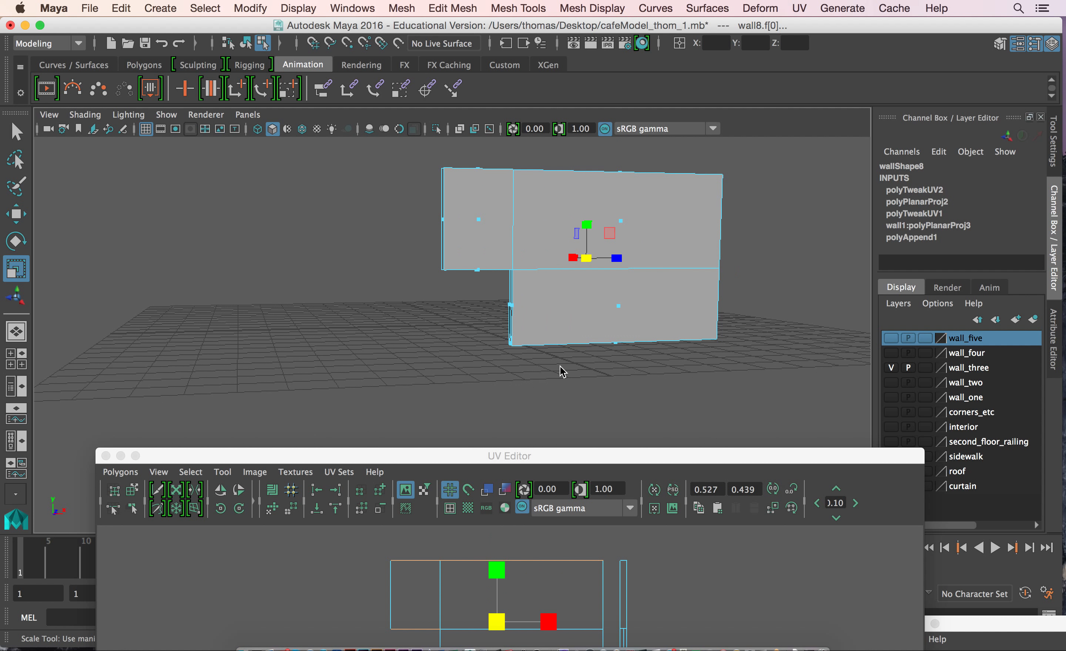
Apply a planar UV projection to the selected top and underside faces from the top view.
key(space)
key(space)
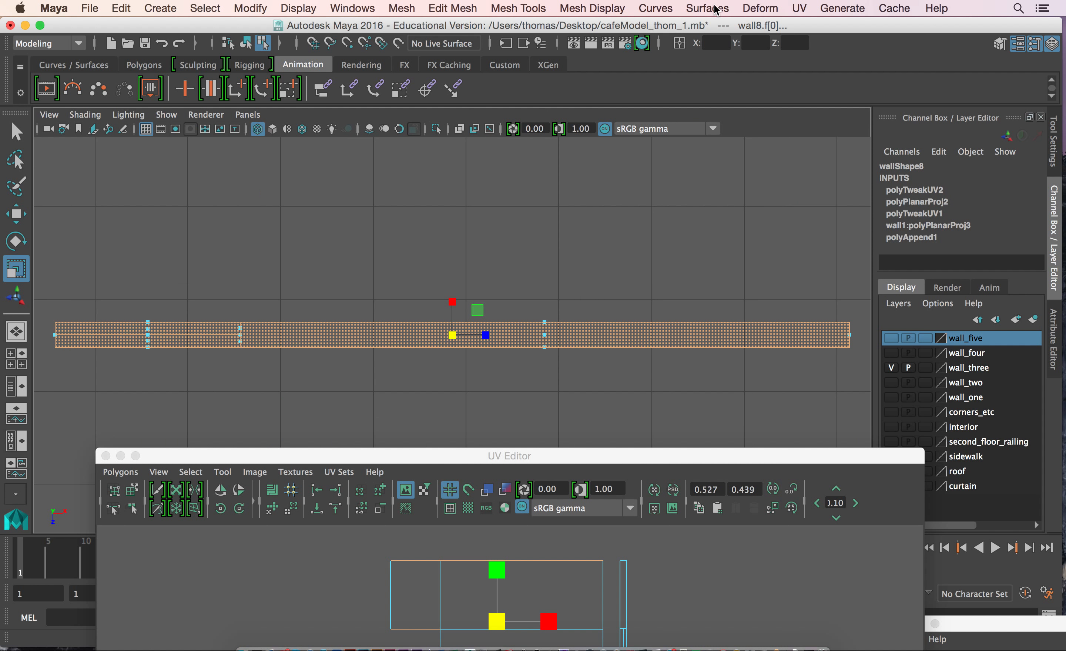
click(791, 7)
click(830, 146)
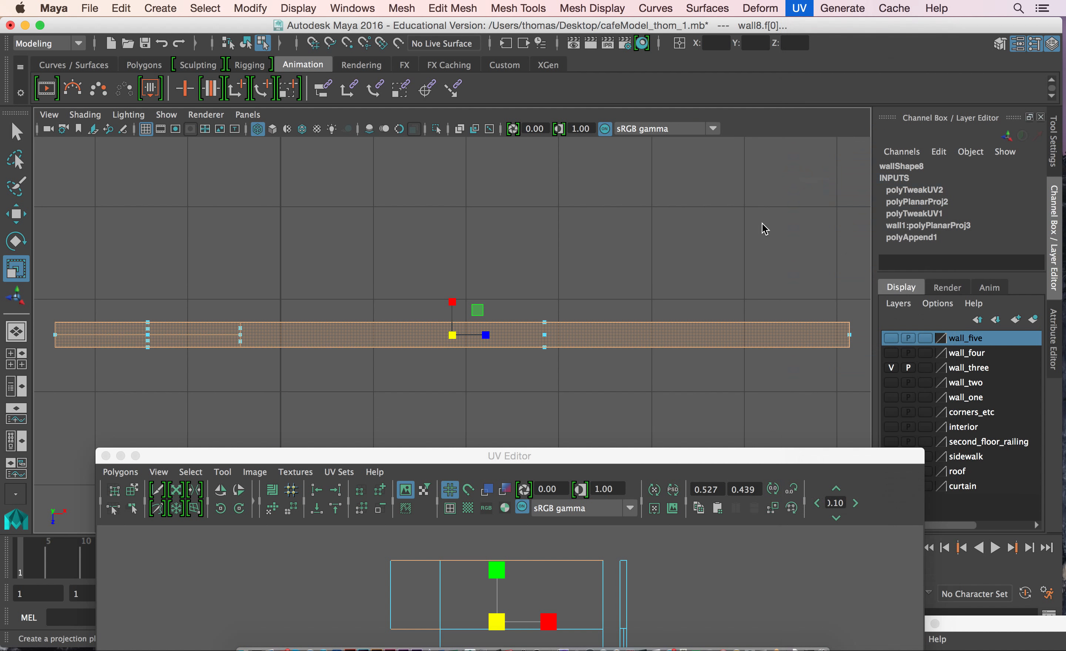
Move the thin top-and-underside strip shell down near the base of the UV square and shrink it slightly to fit inside.
drag(643, 463, 605, 51)
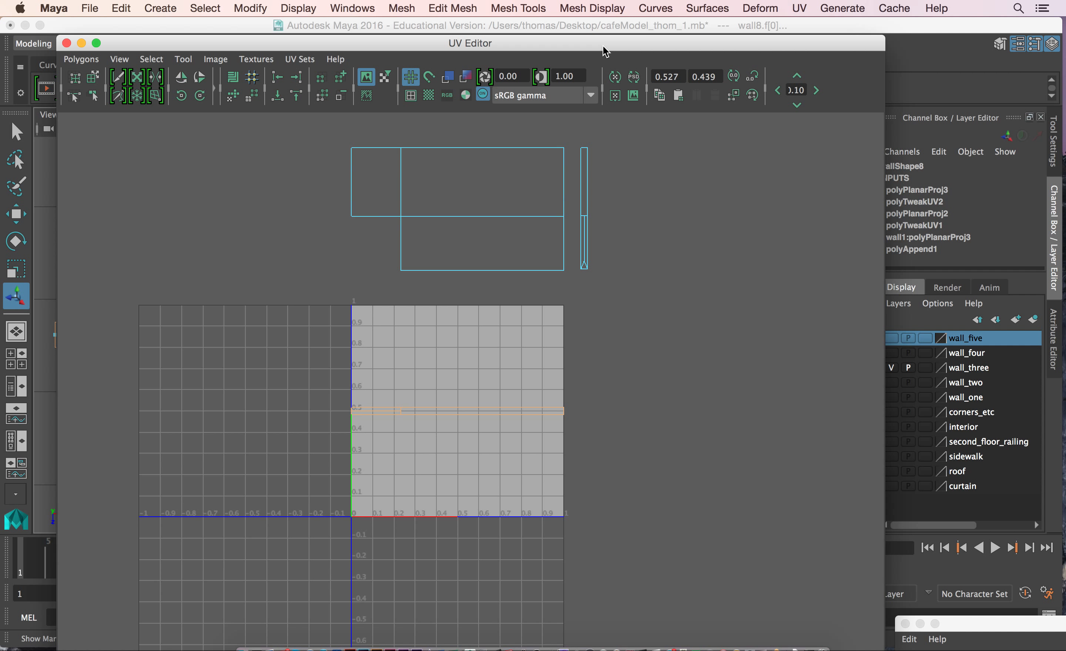
right_drag(478, 408, 516, 397)
click(463, 415)
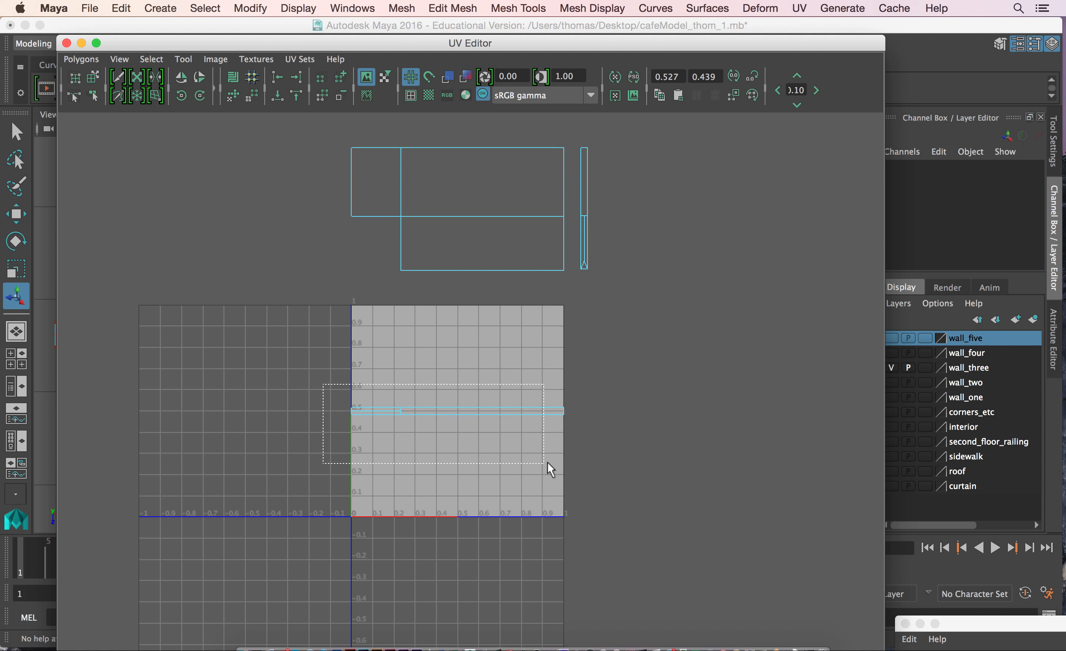
drag(547, 462, 559, 453)
key(w)
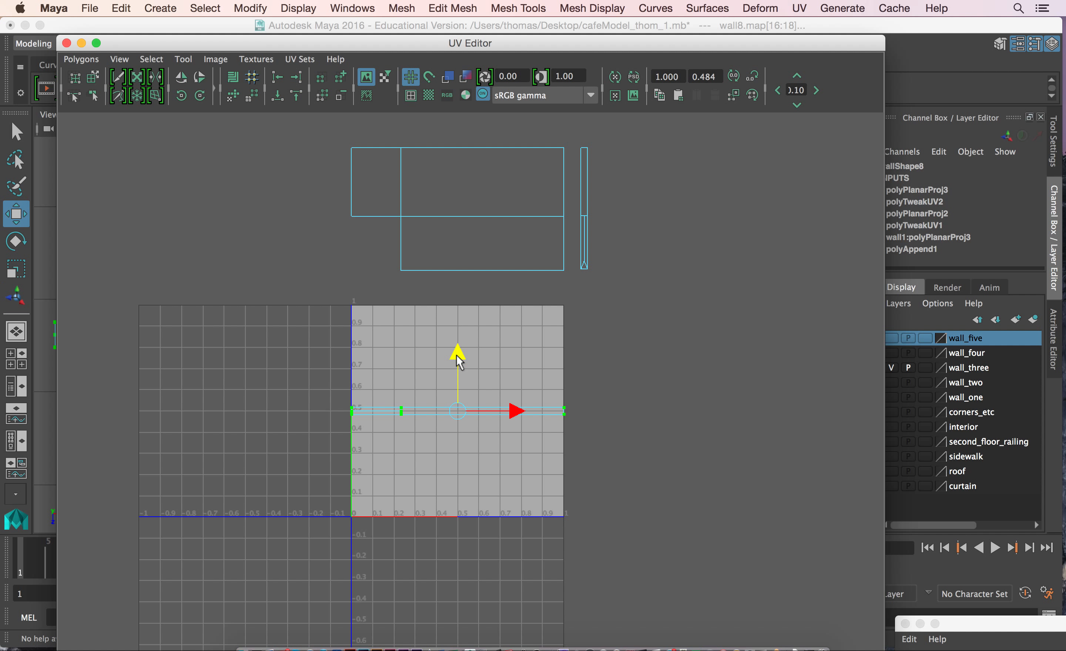
drag(457, 355, 464, 444)
key(r)
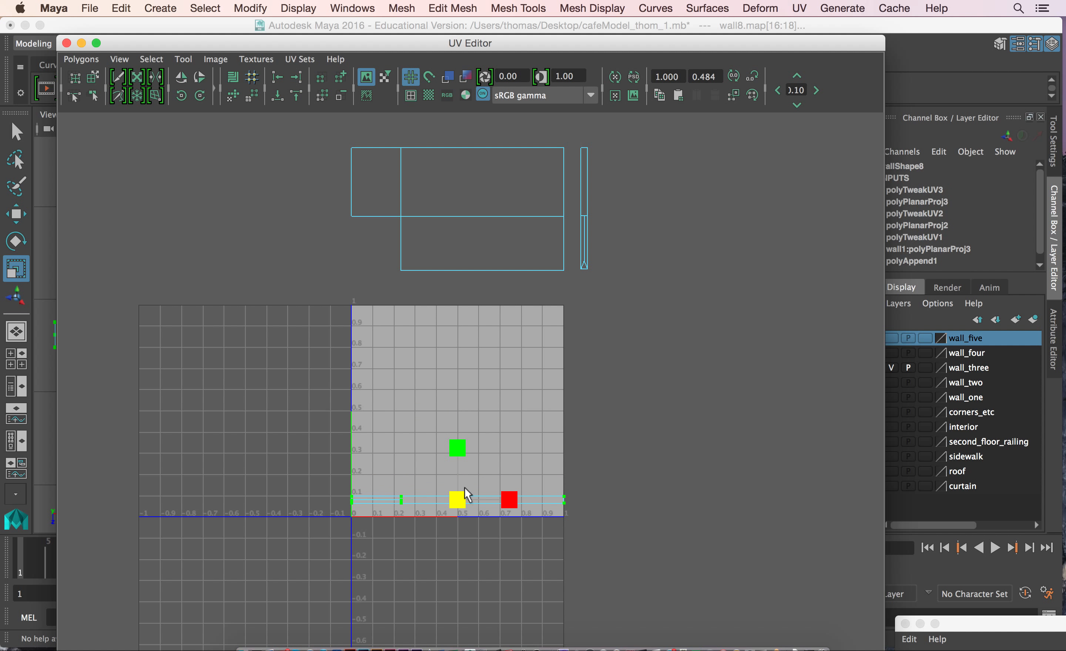
drag(464, 499, 458, 500)
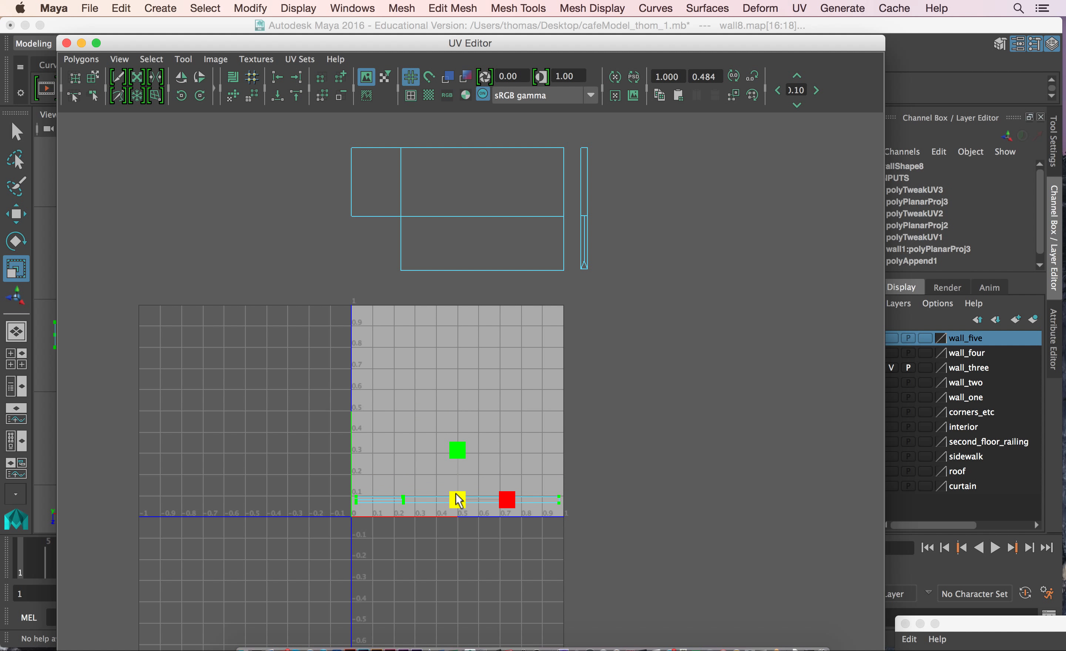
Move the large wall shell down into the UV square above the thin strip and scale it slightly smaller.
drag(314, 131, 578, 335)
key(w)
drag(459, 154, 455, 373)
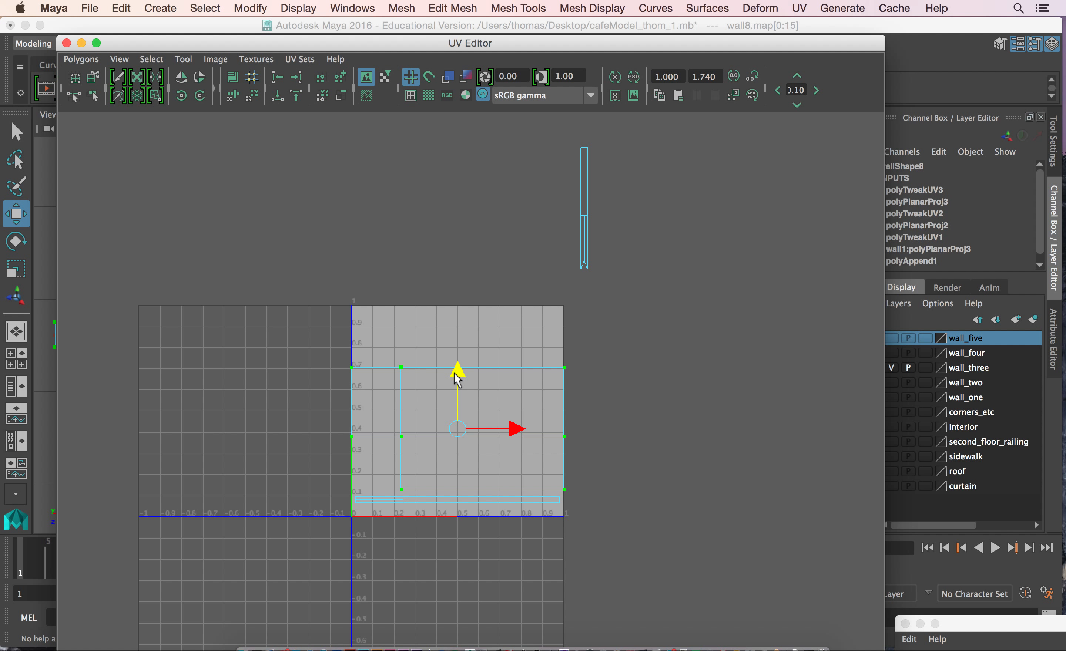
key(r)
drag(463, 433, 462, 434)
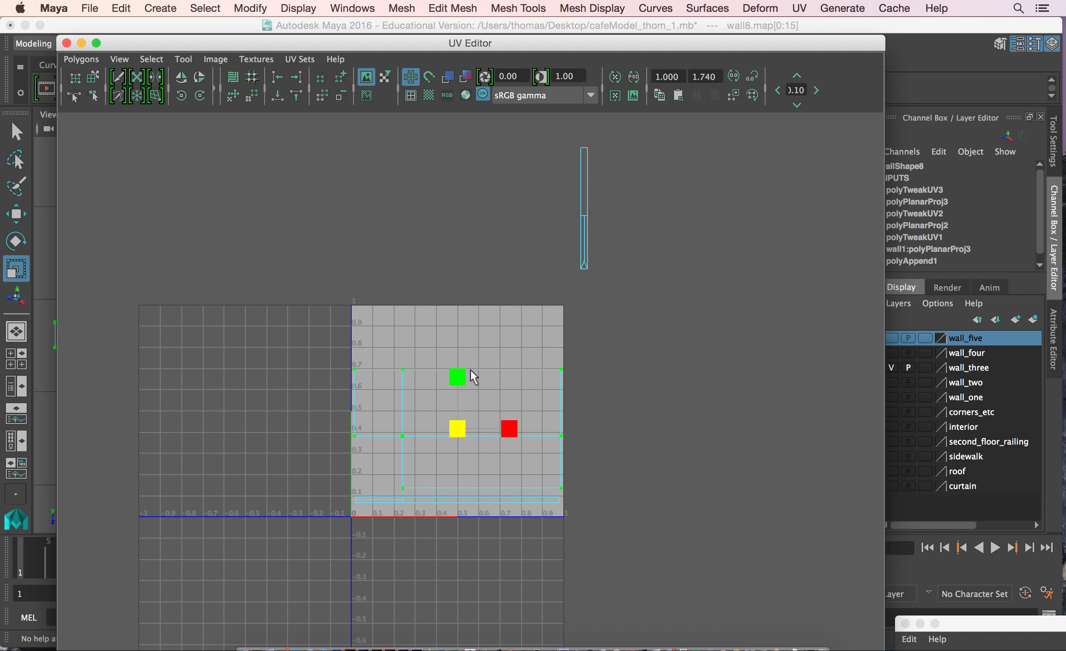
Rotate the vertical strip shell to horizontal and place it inside the UV square above the large wall shell.
drag(609, 285, 610, 286)
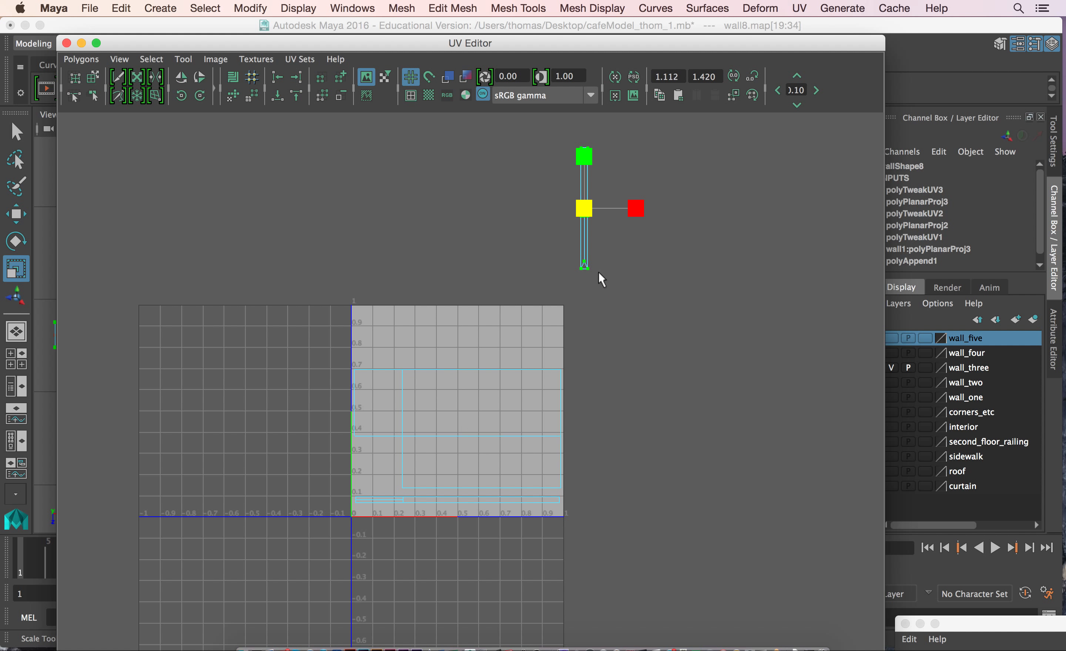
key(e)
drag(553, 165, 540, 239)
key(w)
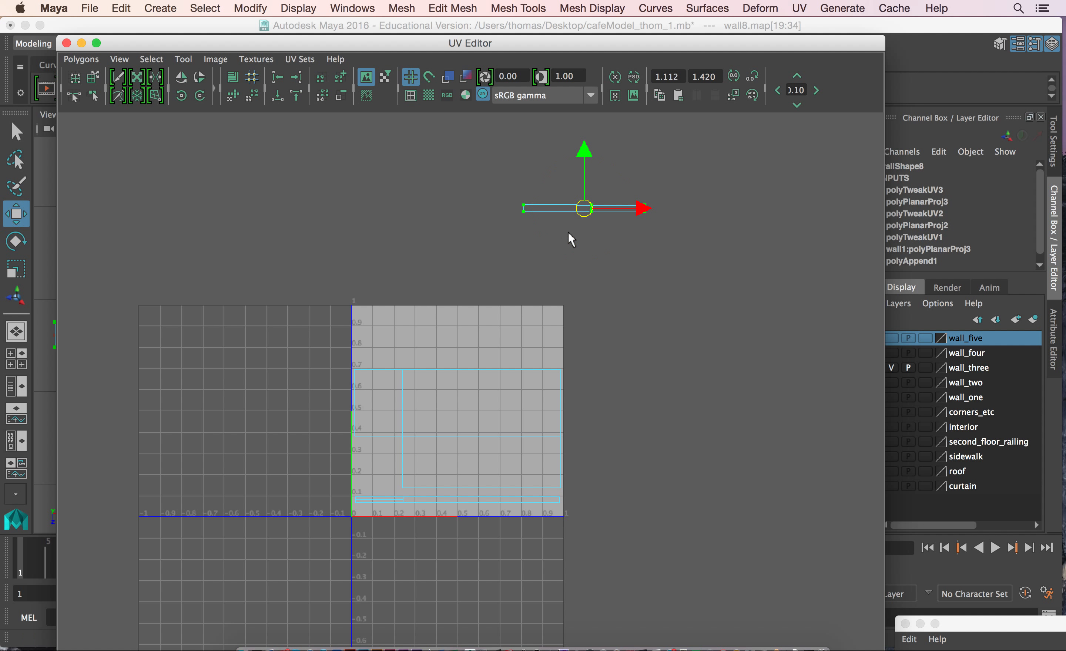
drag(585, 208, 477, 356)
drag(476, 52, 437, 585)
Hide the wall_three layer, show wall_four, and select and frame its arched wall in the perspective view.
key(space)
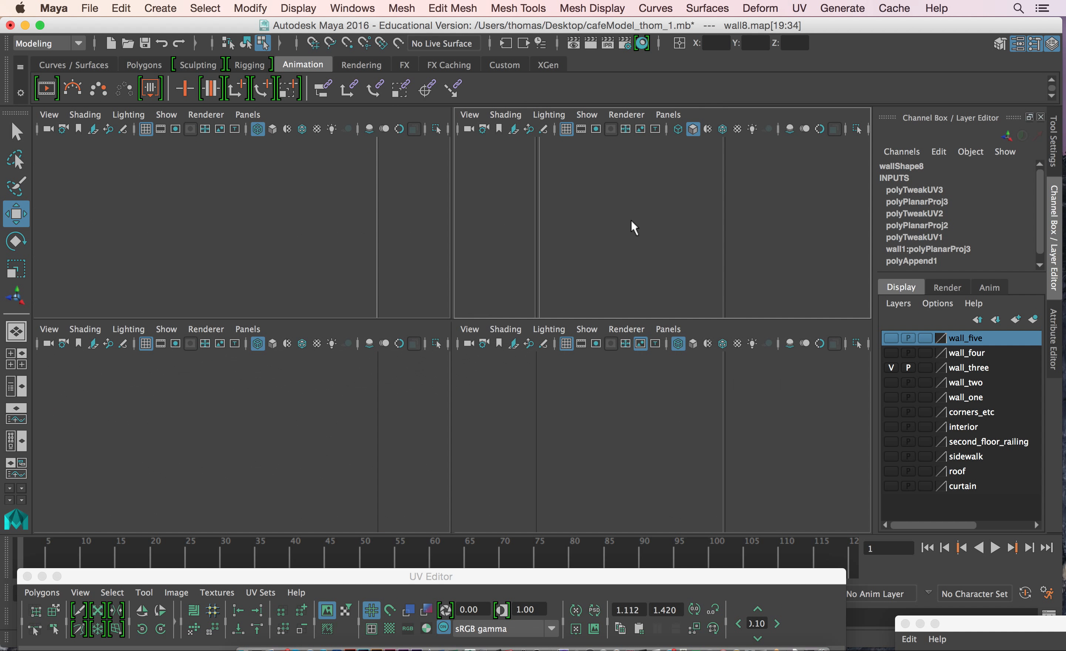
key(space)
right_drag(632, 229, 658, 218)
click(632, 276)
click(890, 368)
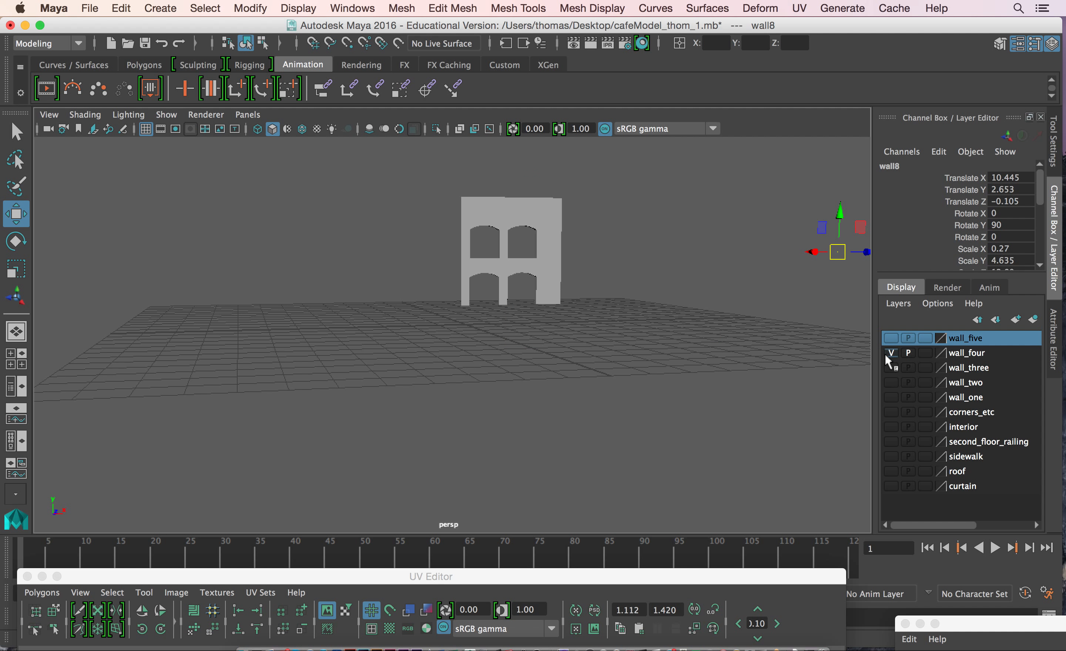
click(488, 219)
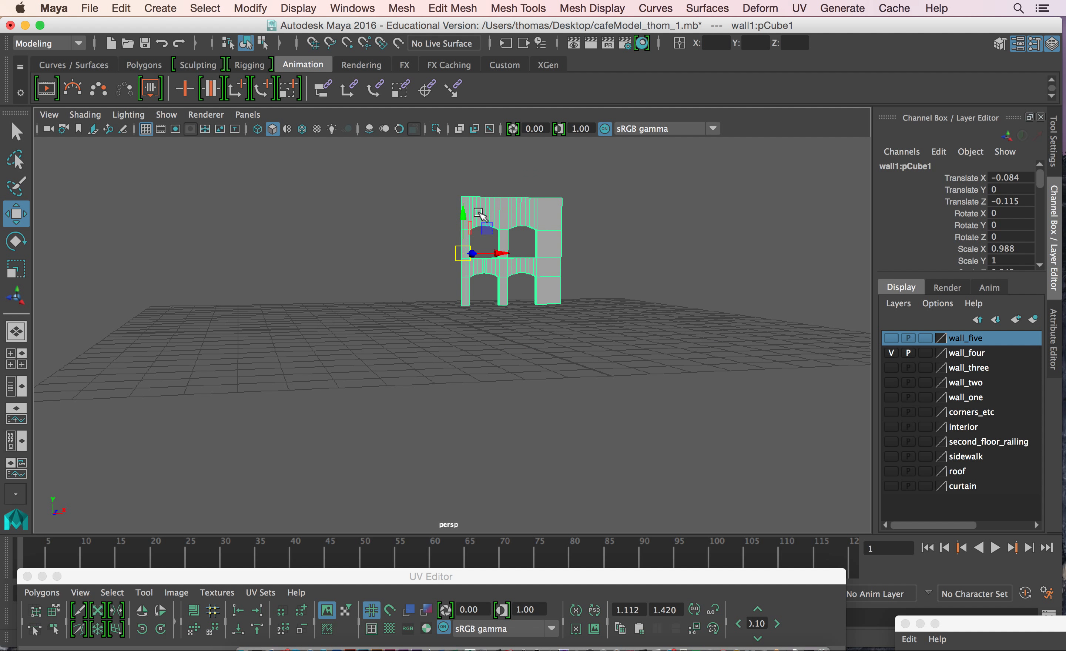
key(f)
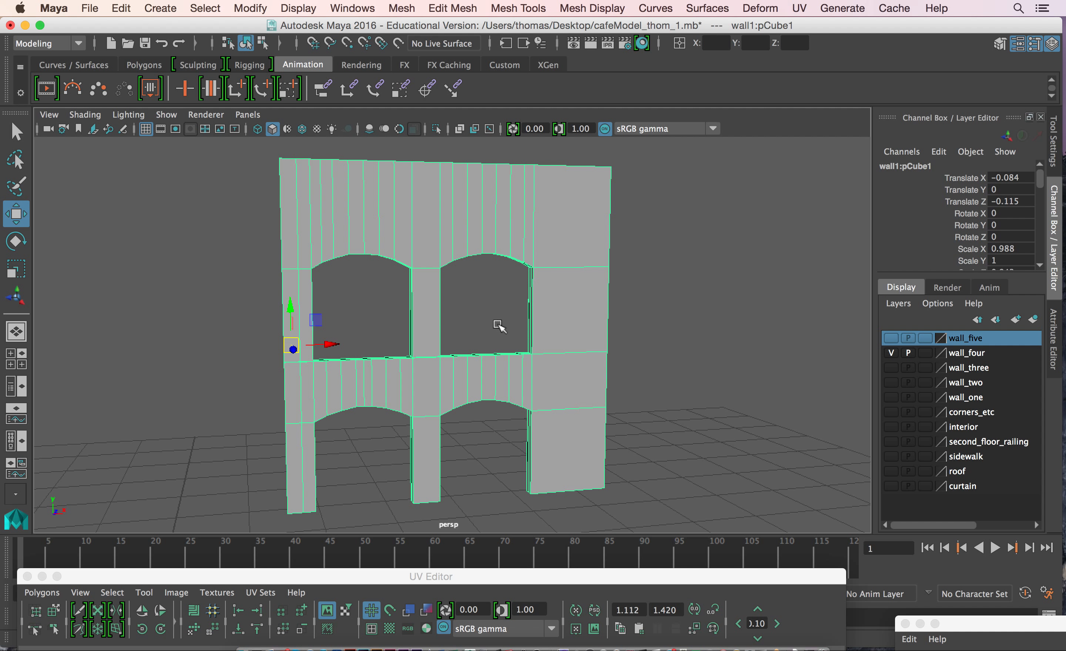
Select all faces of the arched wall in the front view and apply a planar UV projection to them.
key(space)
key(space)
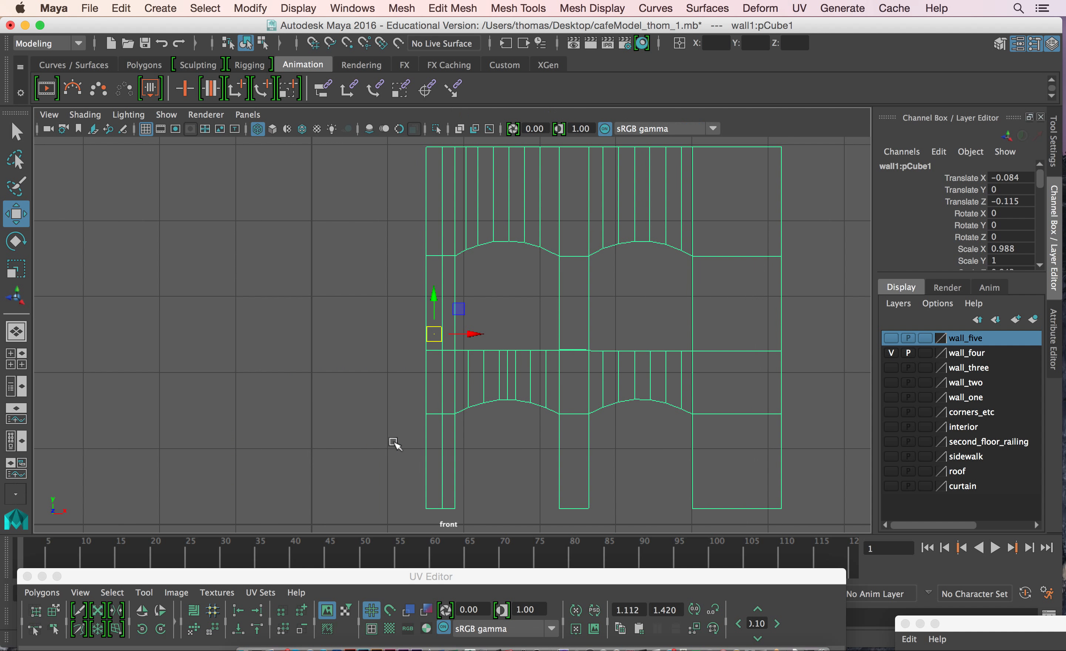
scroll(517, 425, down, 5)
mouse_move(529, 263)
right_down()
mouse_move(545, 309)
mouse_move(530, 285)
right_up()
drag(385, 192, 686, 466)
click(799, 9)
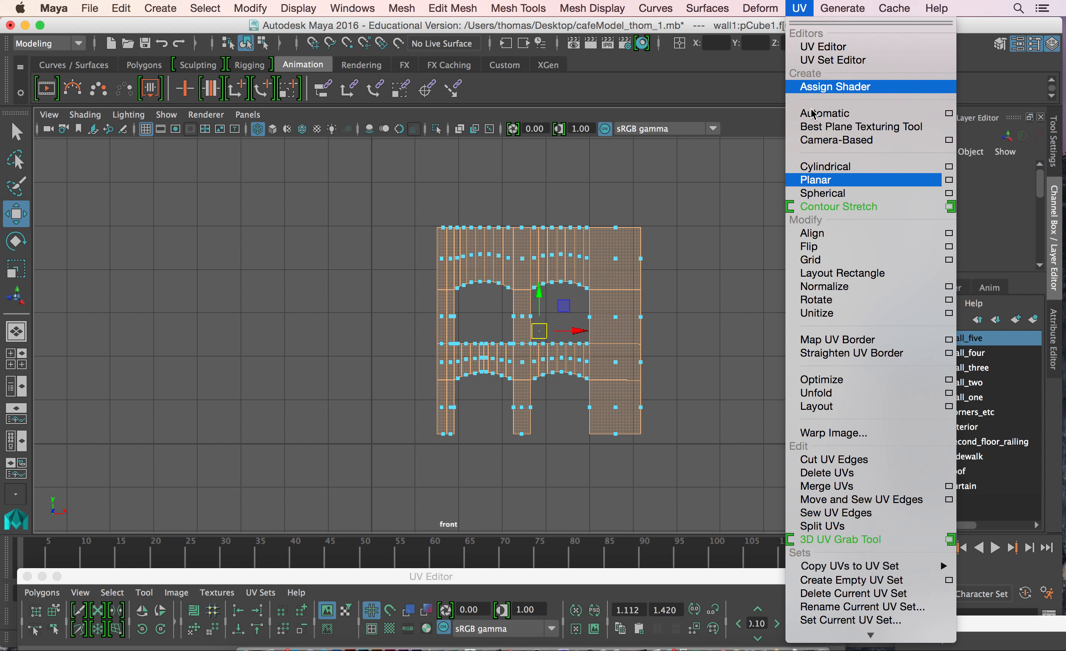
click(804, 179)
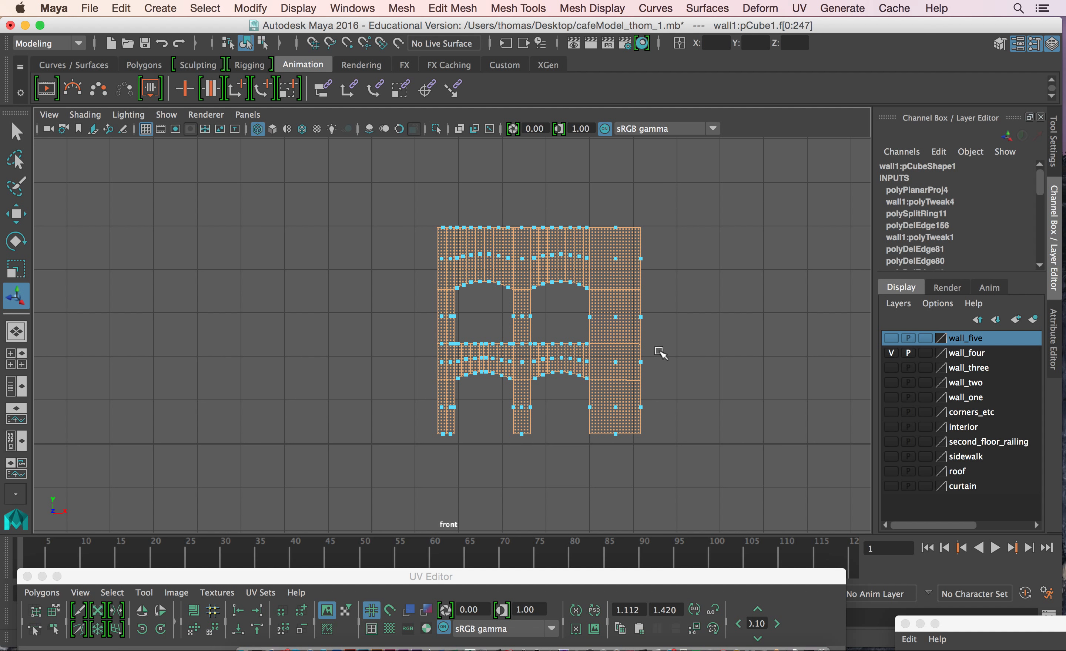
Select all UVs of the arched wall's front shell and move it sideways out of the UV square.
drag(528, 574, 545, 89)
right_drag(436, 377, 481, 374)
drag(244, 320, 574, 582)
key(w)
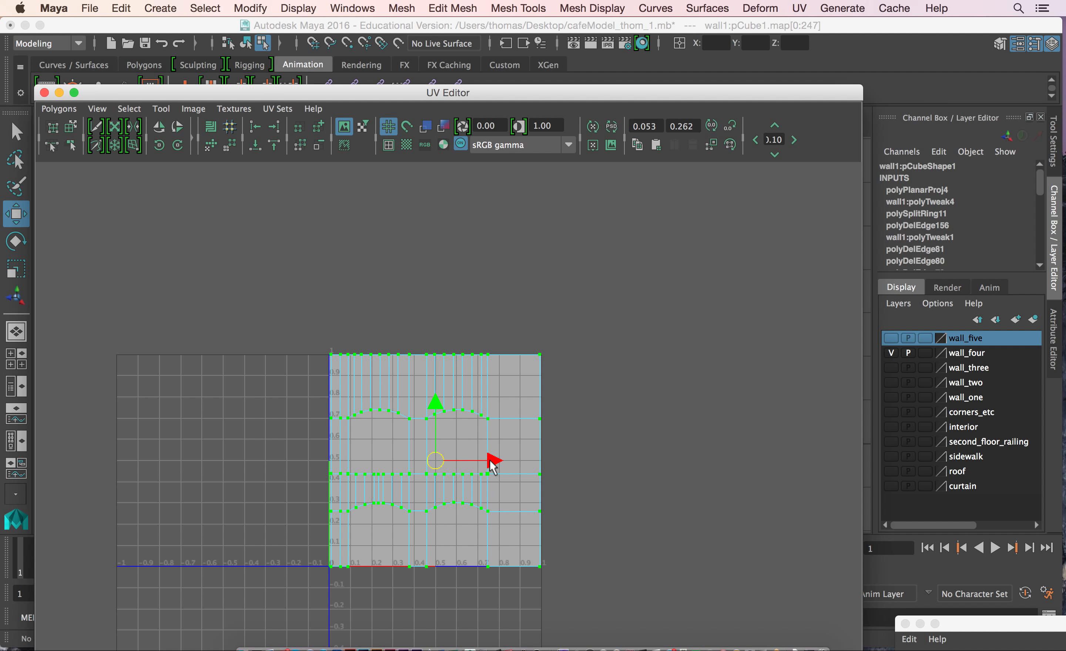
drag(491, 467, 770, 505)
drag(580, 95, 579, 533)
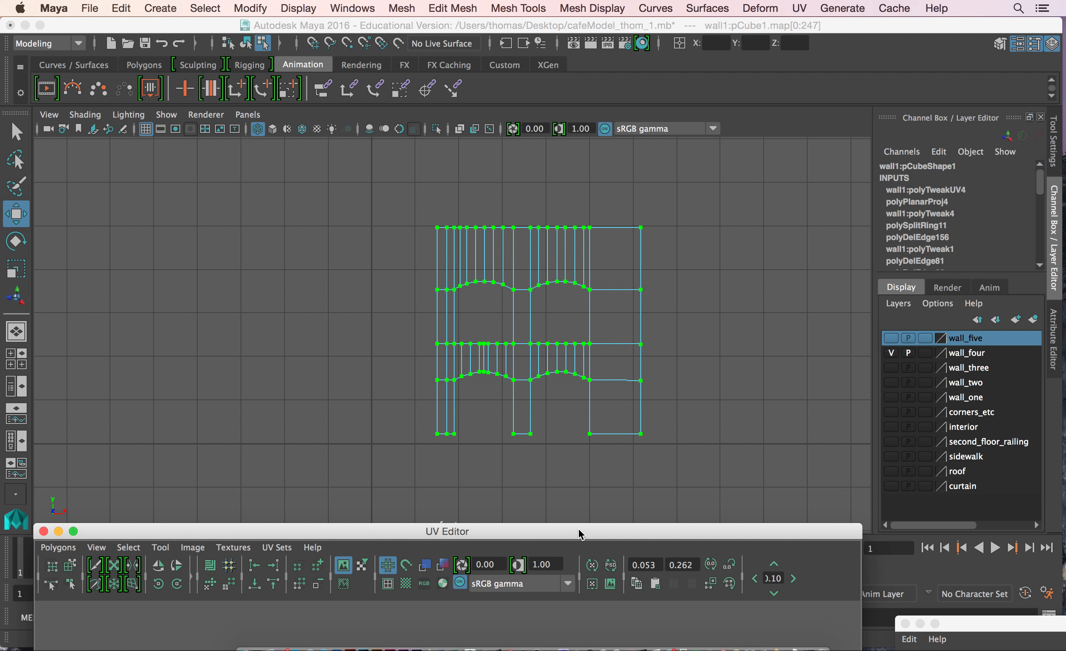
Select the thin faces along the upper and lower arches and the wall's top edge in the front view.
key(space)
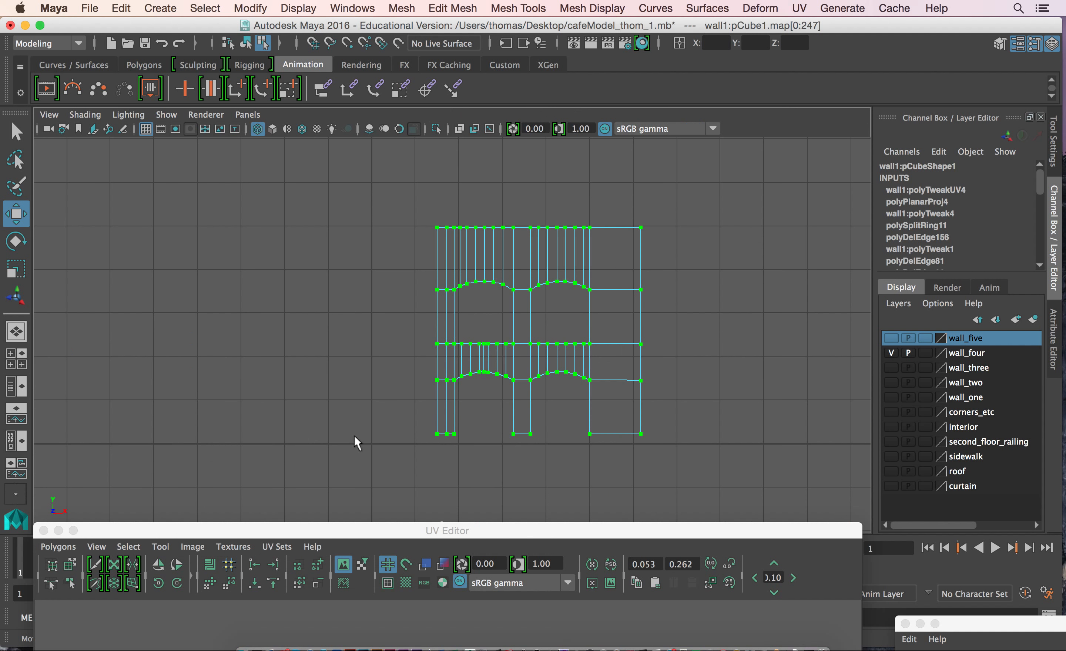
scroll(267, 391, up, 5)
right_drag(604, 243, 604, 282)
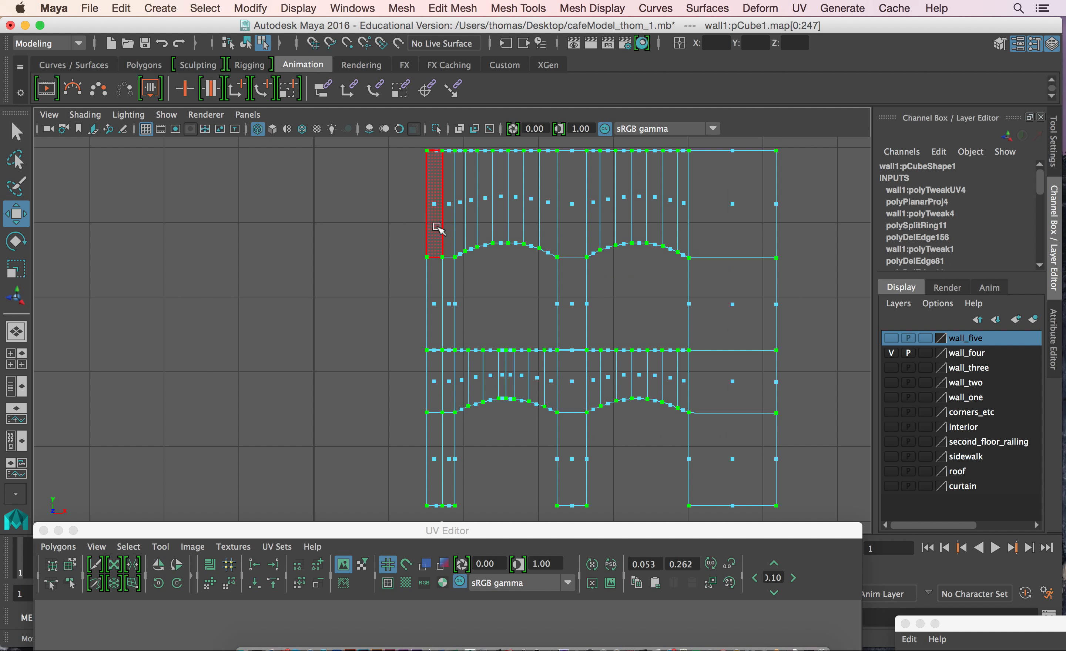
drag(450, 225, 576, 272)
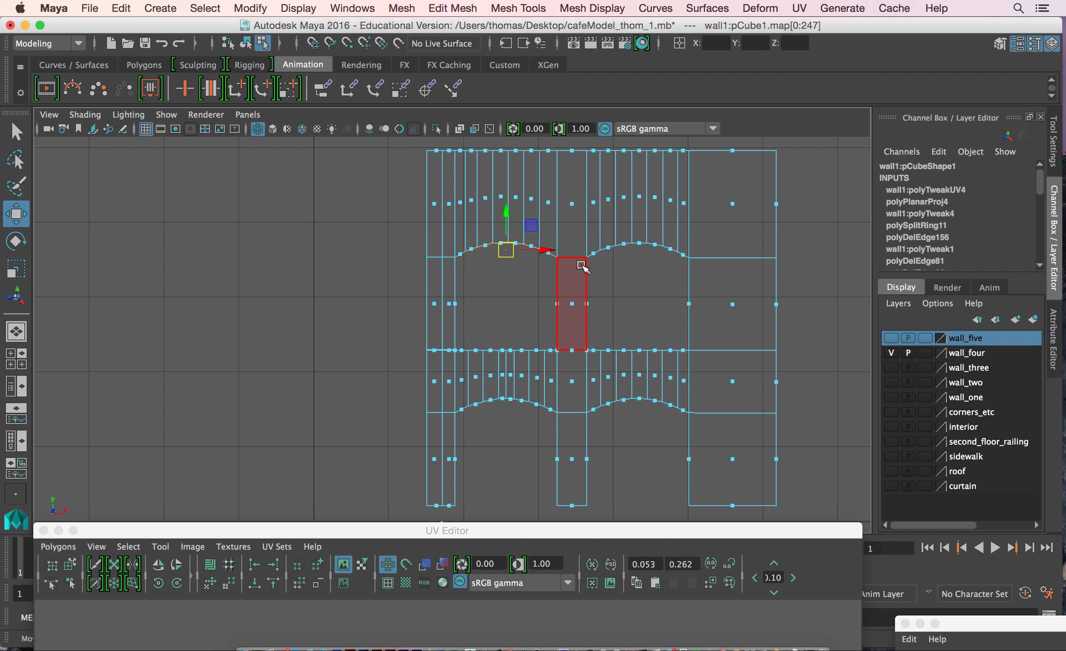
shift+drag(580, 224, 701, 287)
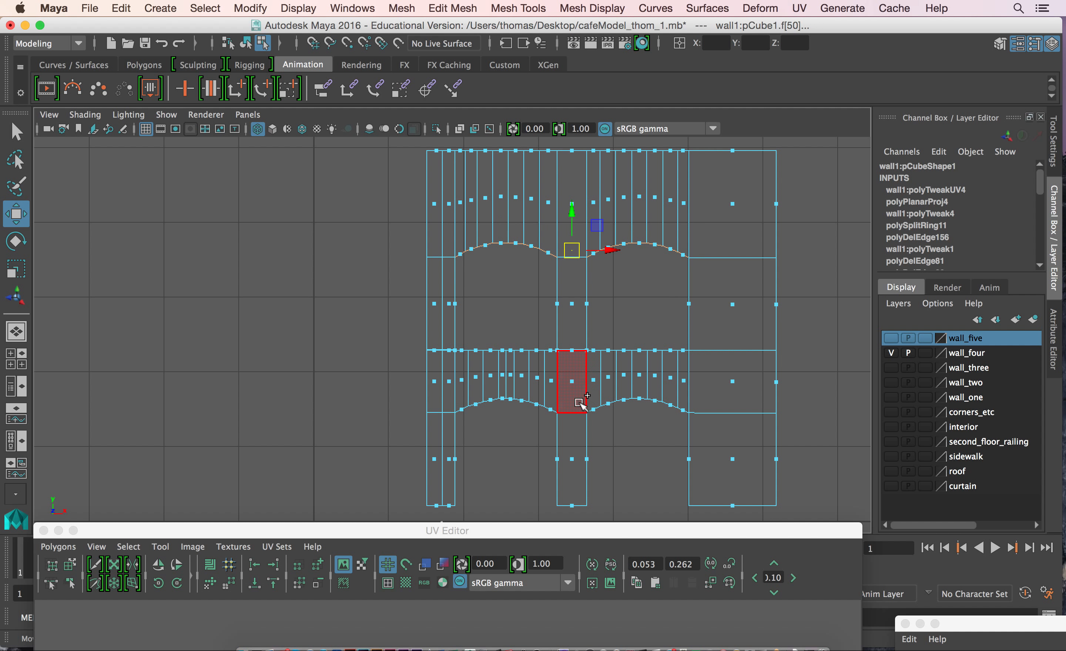
shift+drag(699, 428, 433, 405)
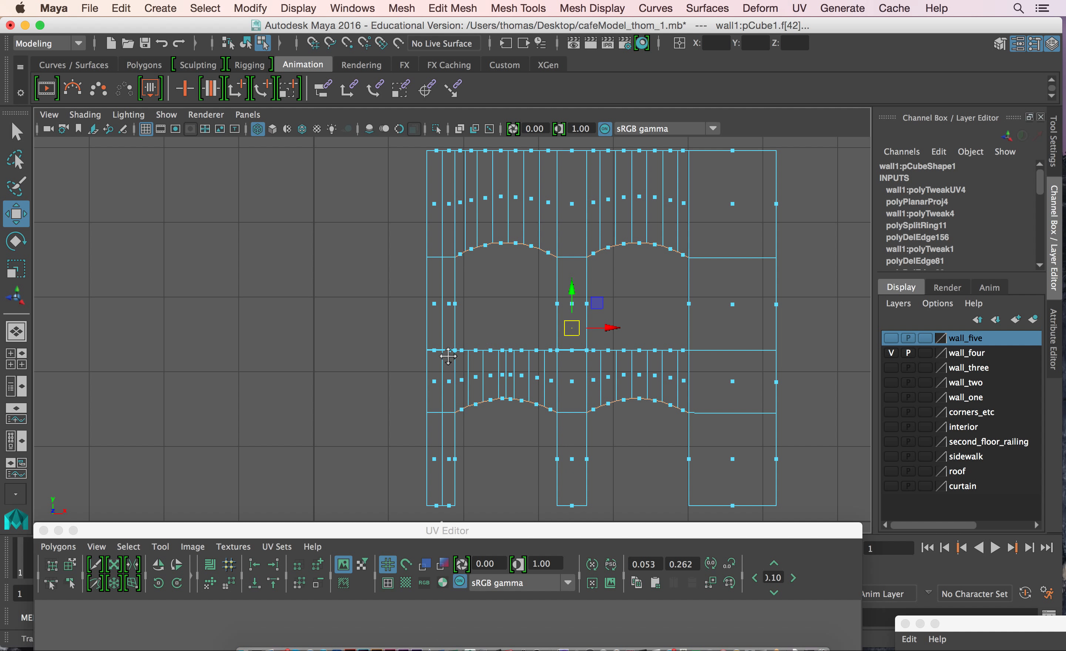
alt+middle_drag(447, 357, 385, 431)
drag(319, 193, 746, 245)
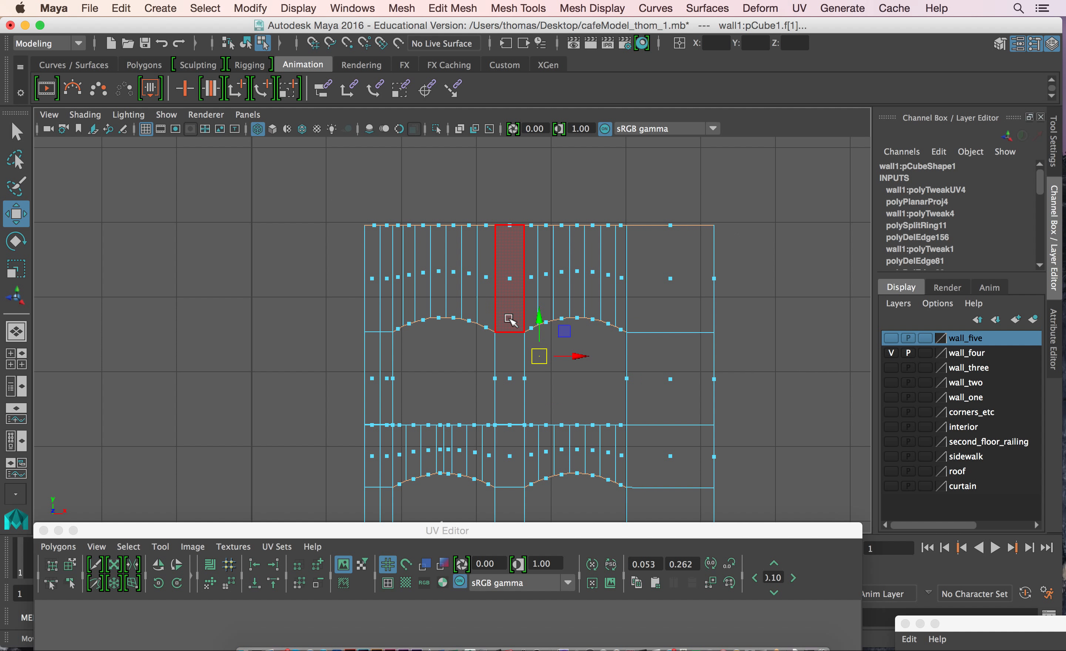
Apply a planar UV projection to the selected arch and top-edge faces from the top view.
key(space)
key(space)
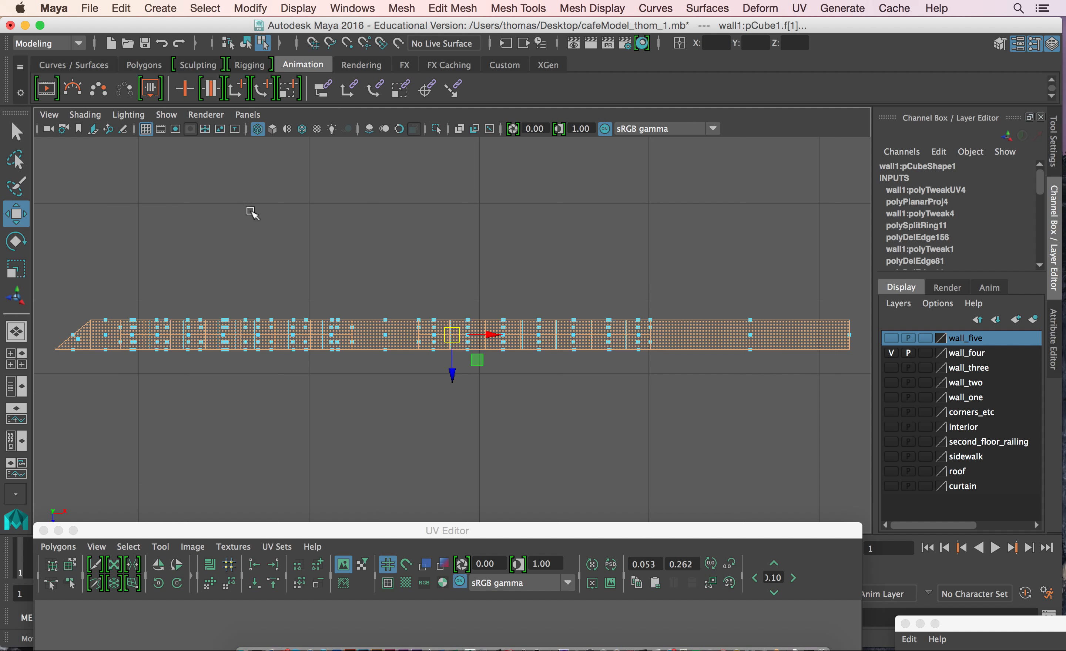
click(797, 9)
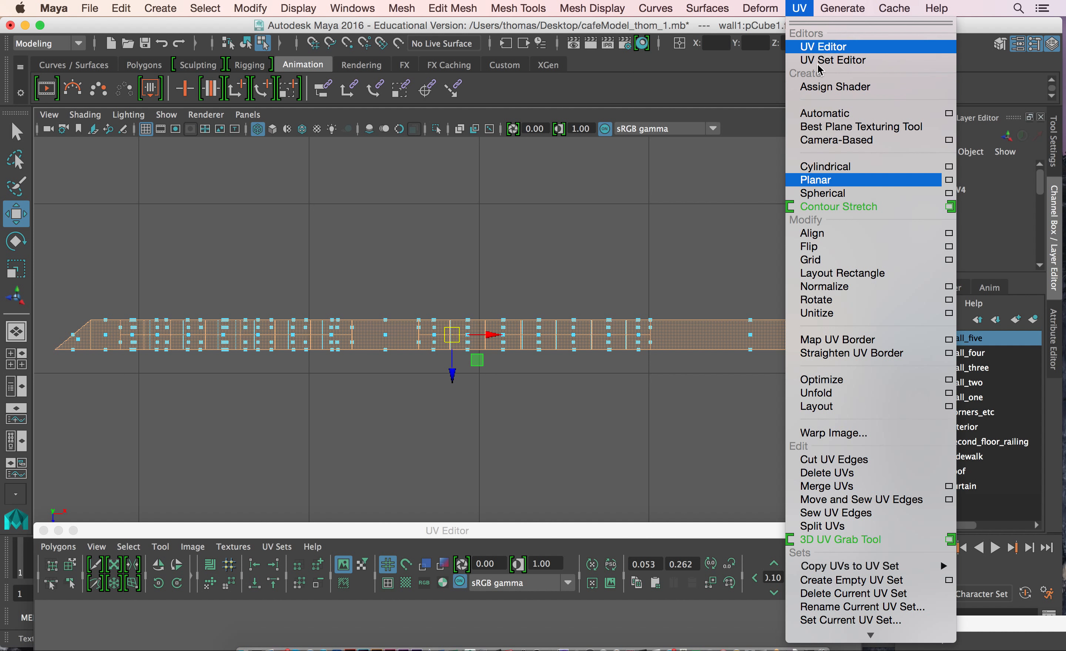
click(847, 143)
Move the newly projected horizontal strip shell straight up, clear of the UV square.
drag(643, 529, 727, 39)
key(w)
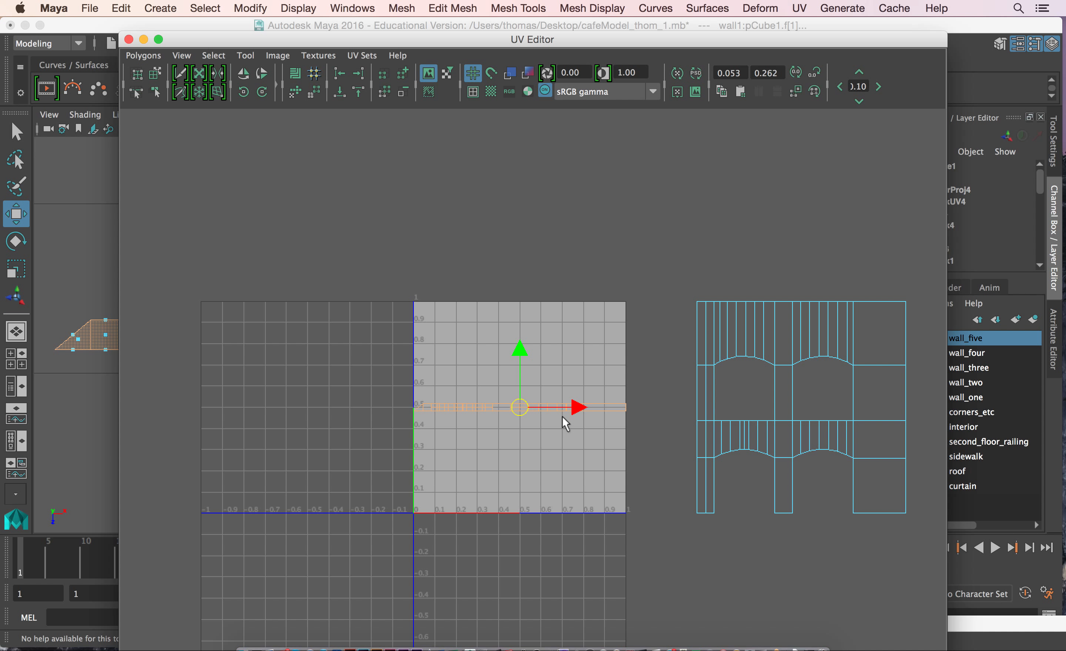
drag(525, 363, 524, 205)
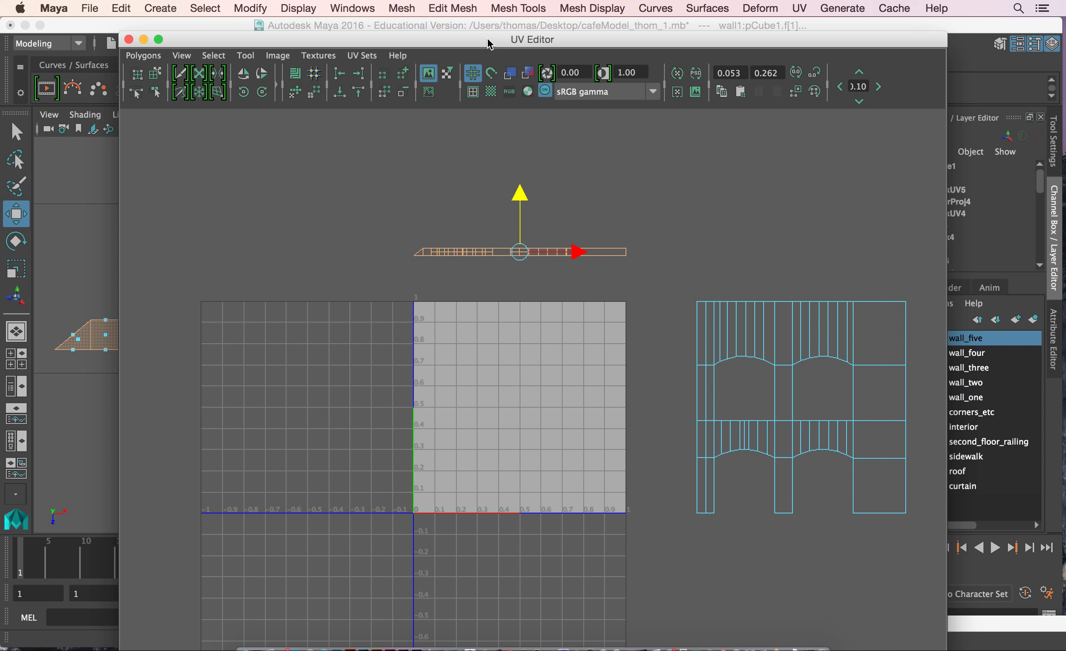
drag(490, 43, 517, 597)
Select the wall's outer end faces opposite the slanted end and the inner side faces of the window and doorway openings in the front view.
key(space)
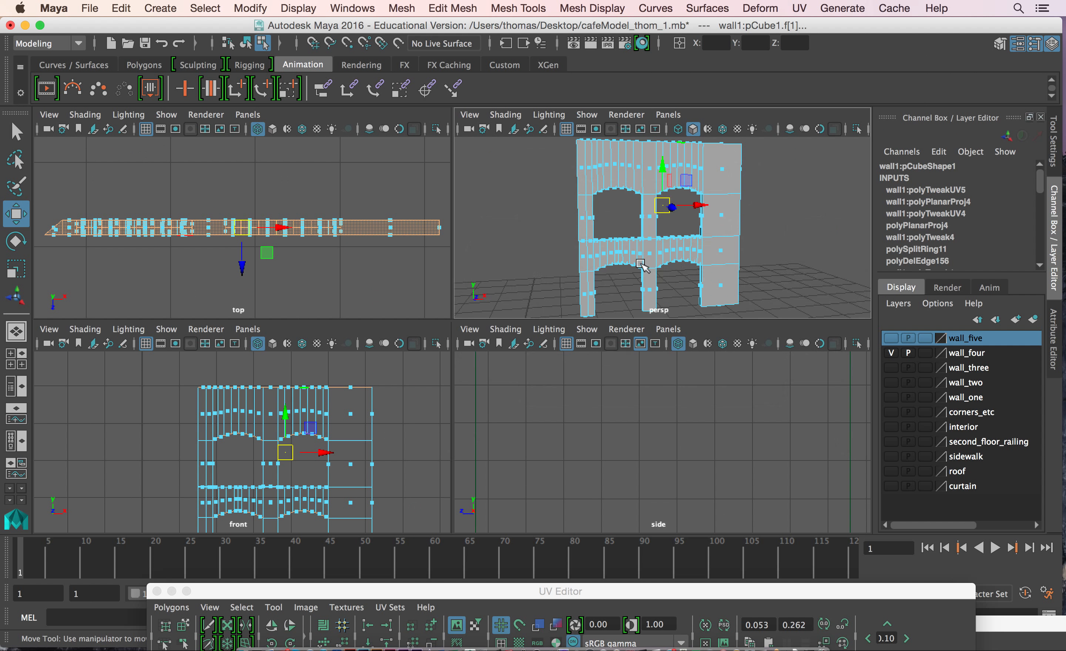
key(space)
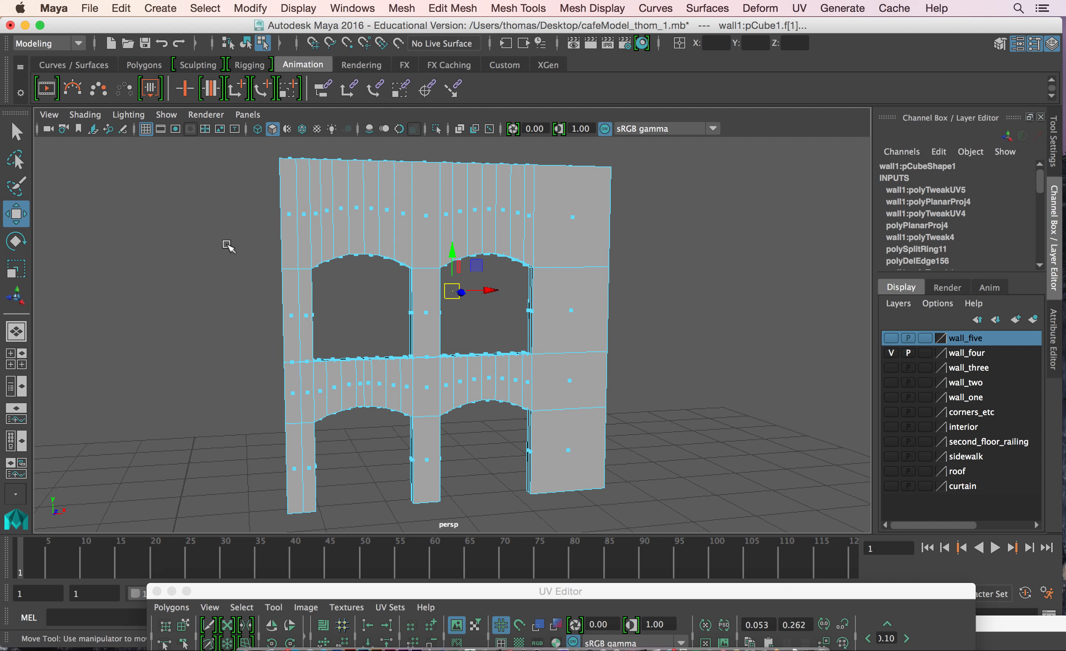
key(space)
key(space)
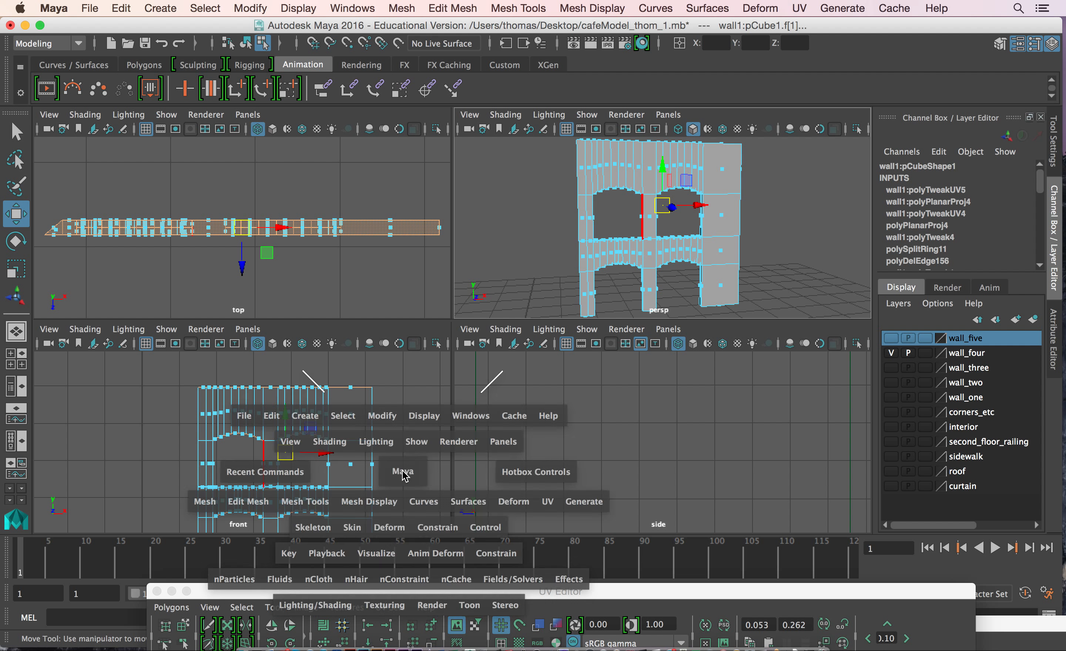
alt+middle_drag(416, 404, 446, 320)
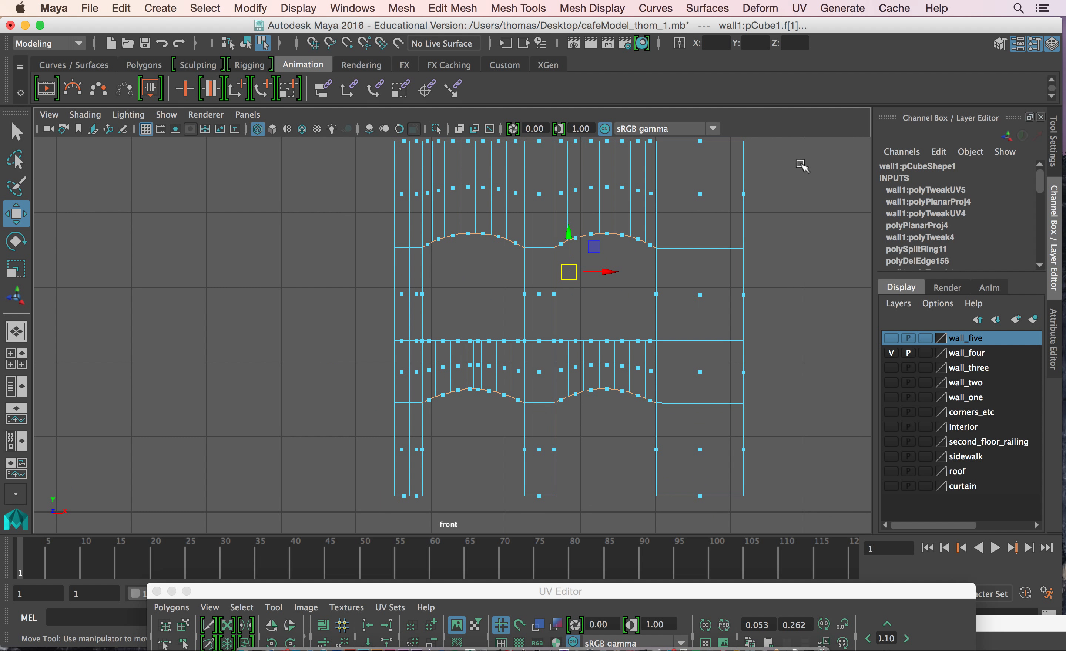
drag(802, 163, 737, 512)
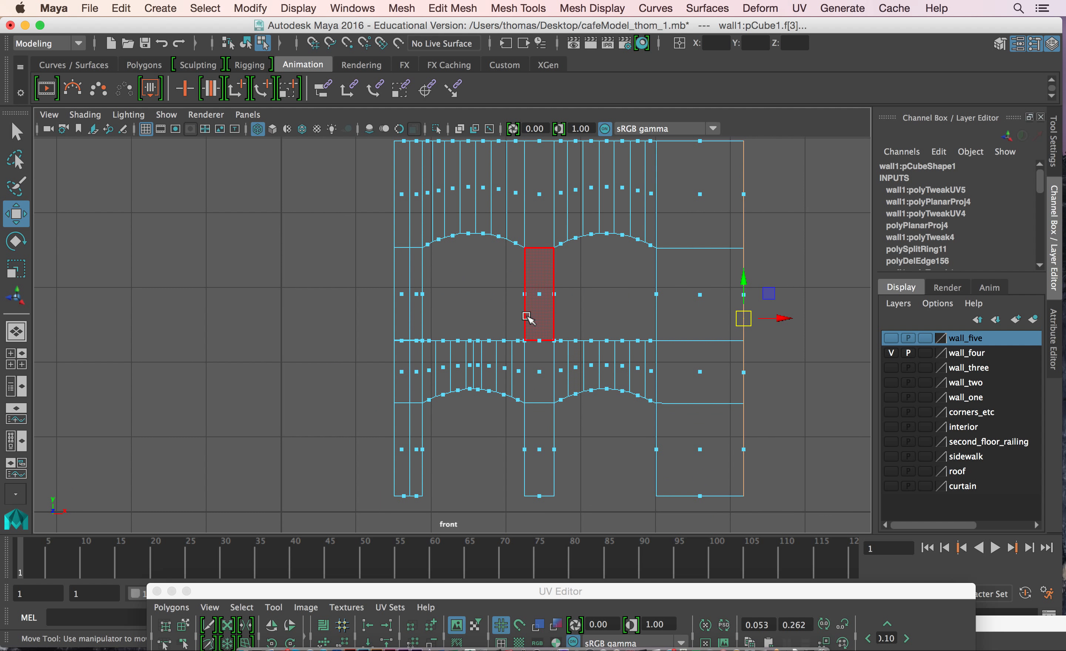
drag(421, 314, 422, 314)
shift+drag(528, 312, 529, 313)
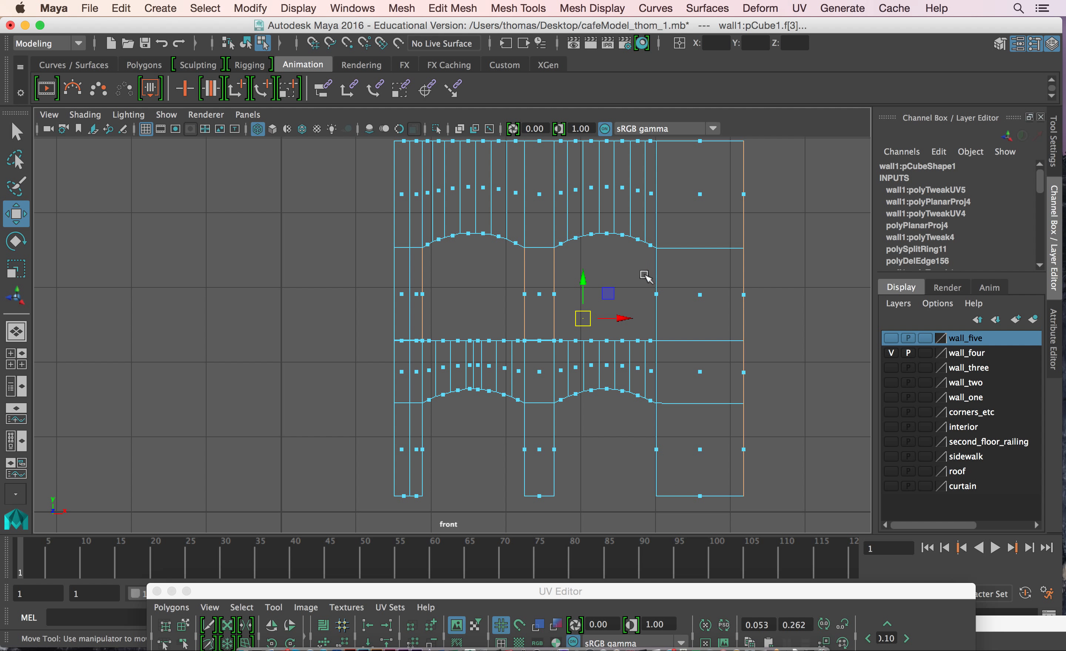
shift+drag(664, 310, 665, 311)
shift+drag(643, 463, 663, 476)
shift+drag(457, 426, 534, 471)
shift+drag(420, 476, 419, 478)
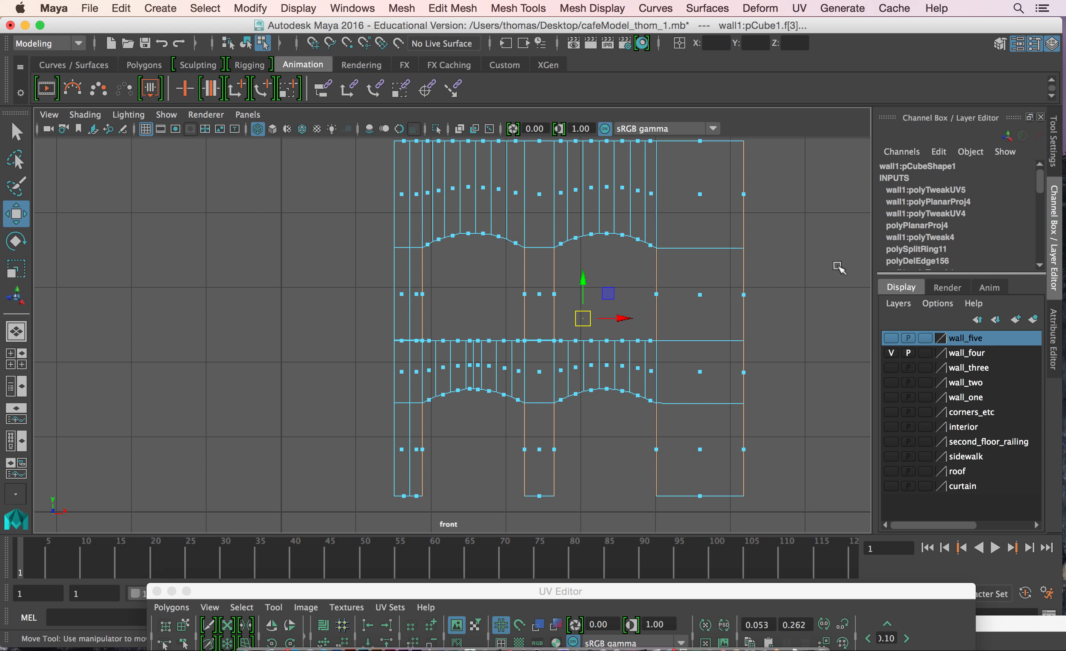
Add the wall's slanted end faces, along its full height, to the face selection in the perspective view.
key(space)
key(space)
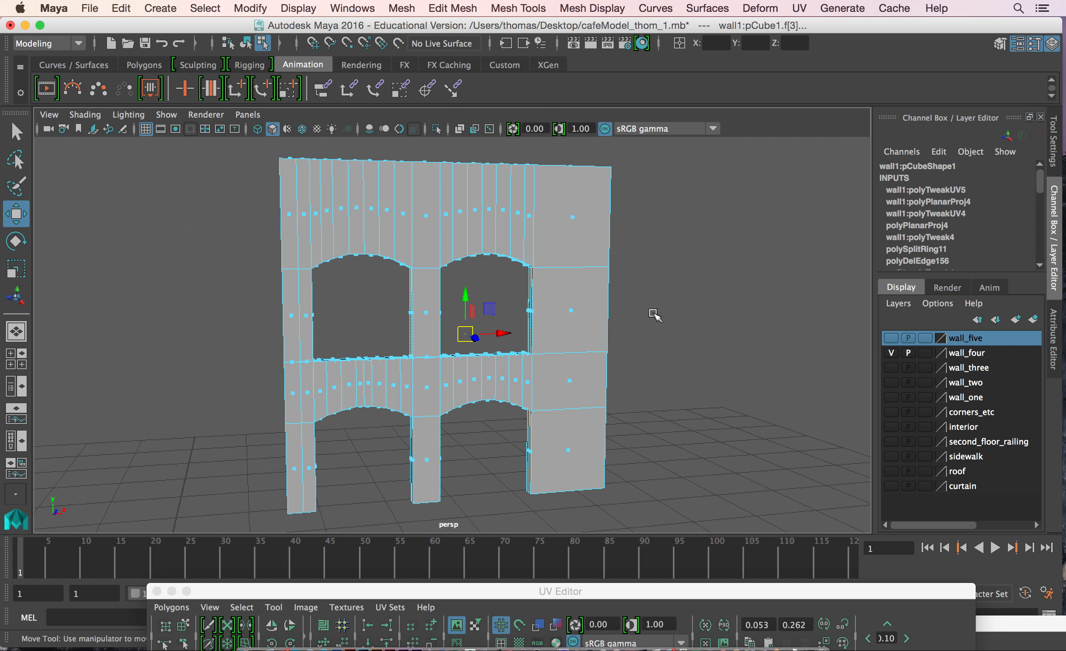
alt+drag(573, 348, 640, 369)
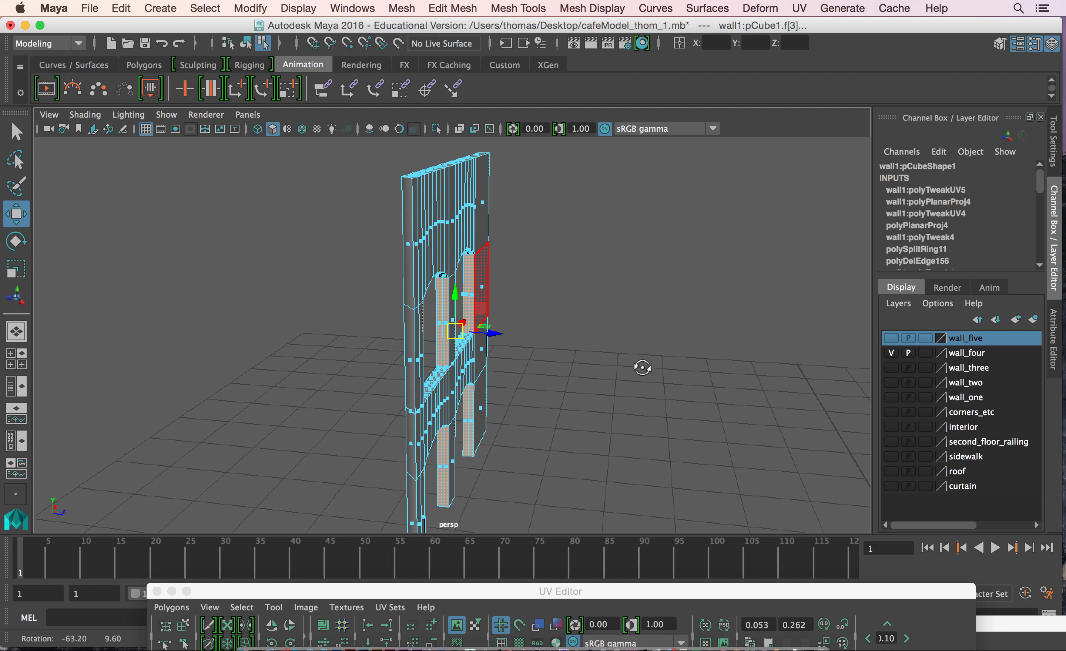
shift+click(410, 243)
shift+click(412, 361)
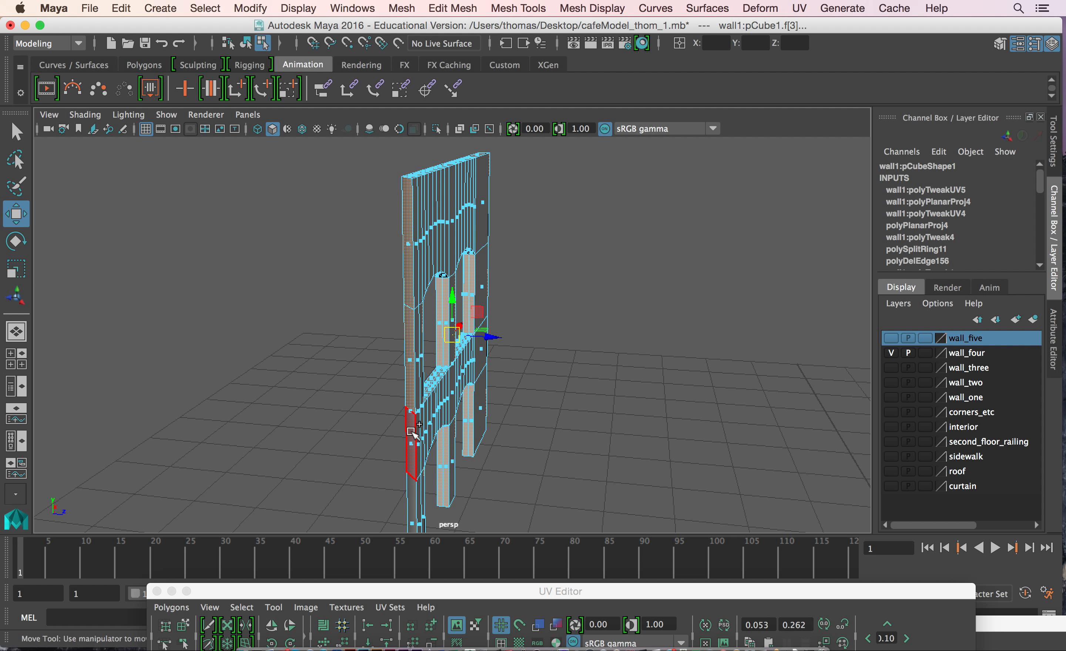
shift+click(411, 446)
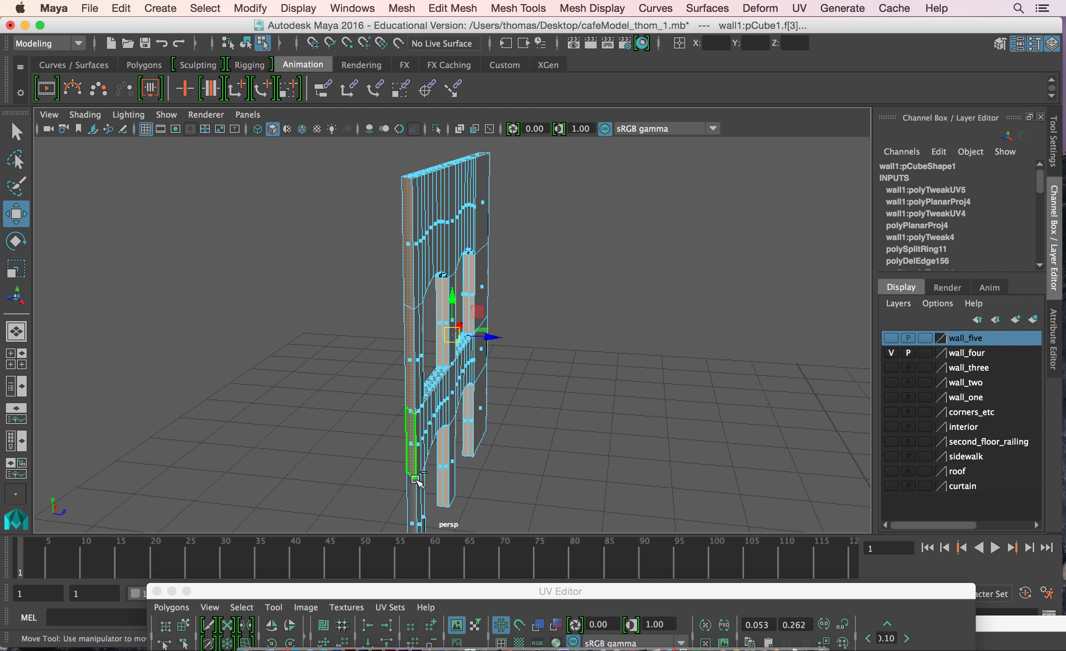
shift+click(414, 523)
scroll(490, 319, up, 5)
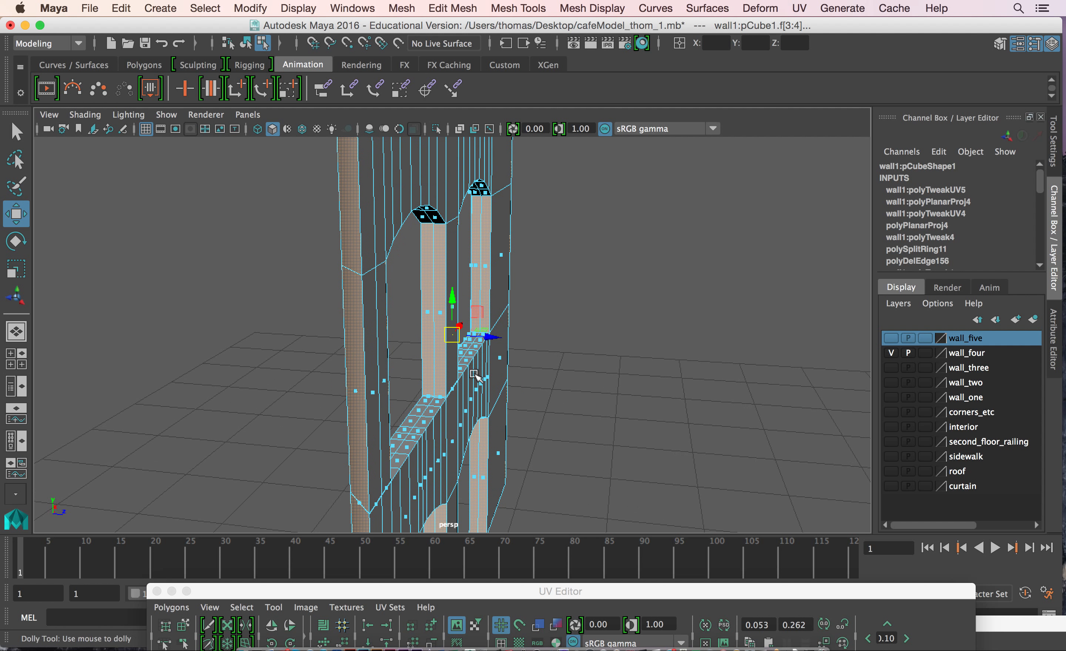
alt+drag(491, 309, 394, 324)
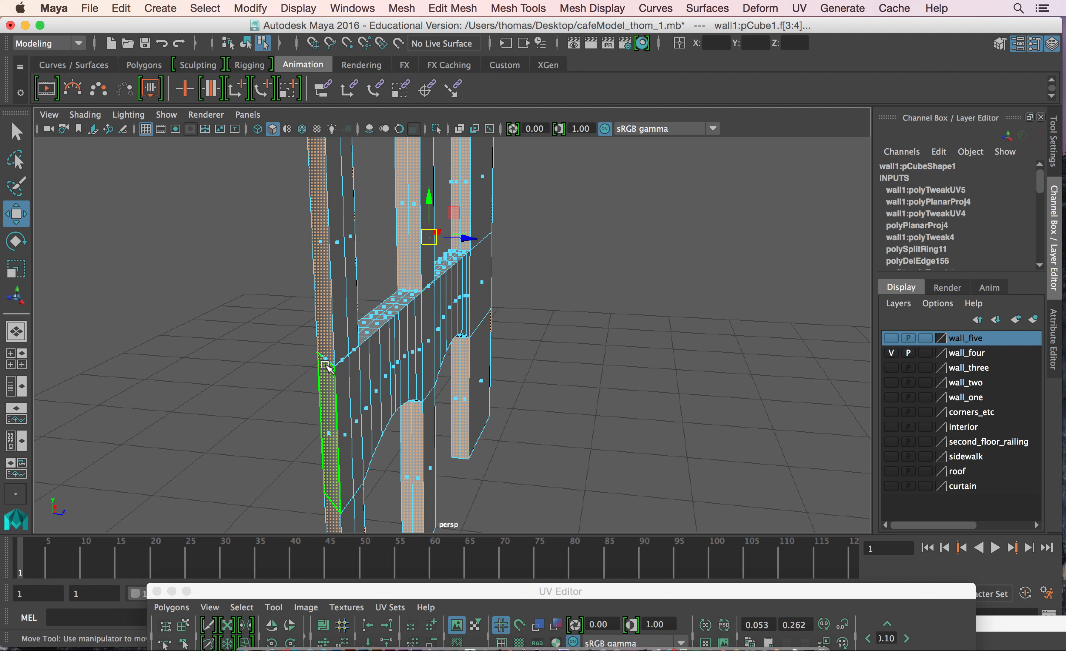
alt+right_drag(522, 397, 418, 359)
Apply a planar UV projection to the selected end and opening side faces from the side view.
key(space)
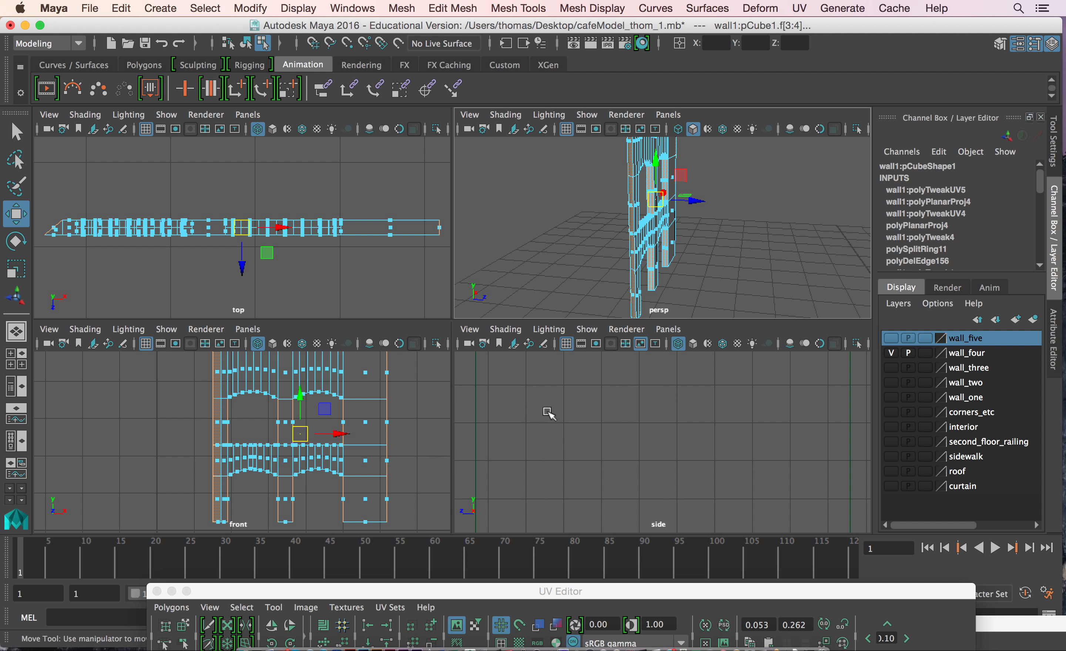
key(space)
alt+right_drag(577, 431, 486, 402)
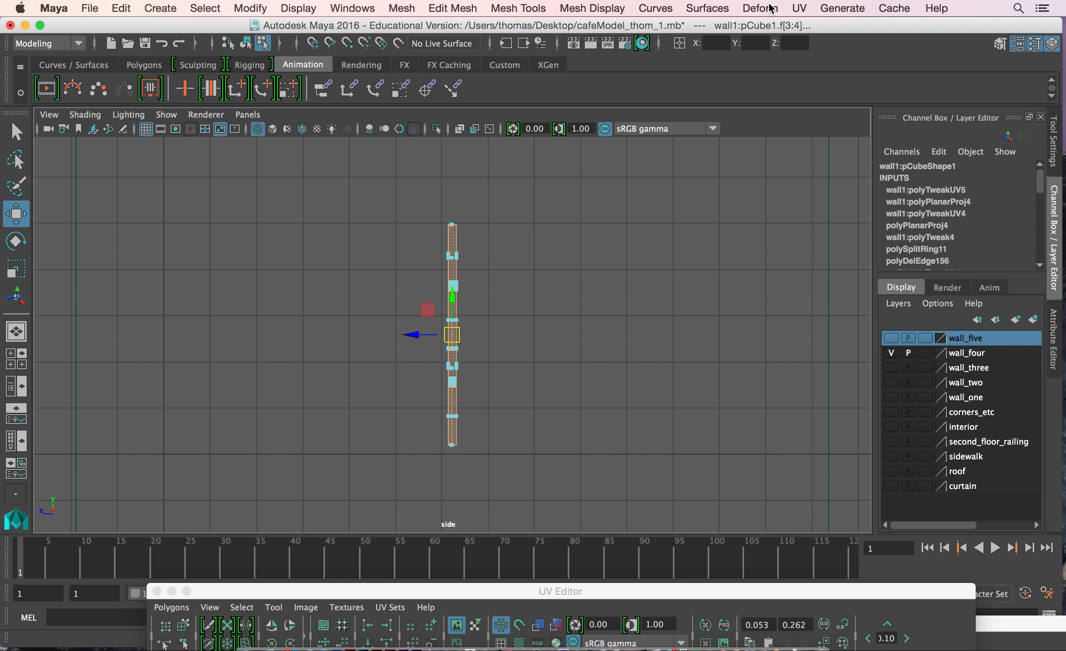
click(798, 8)
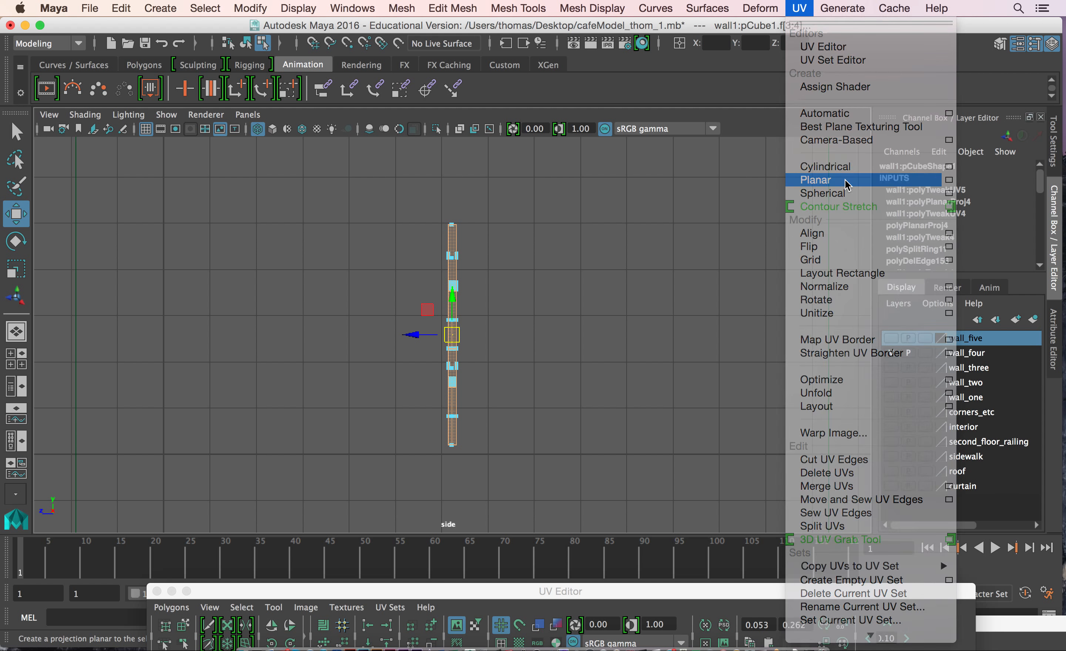
click(846, 184)
Move all UVs of the new vertical strip shell out of the UV square, next to the large wall shell.
double_click(739, 595)
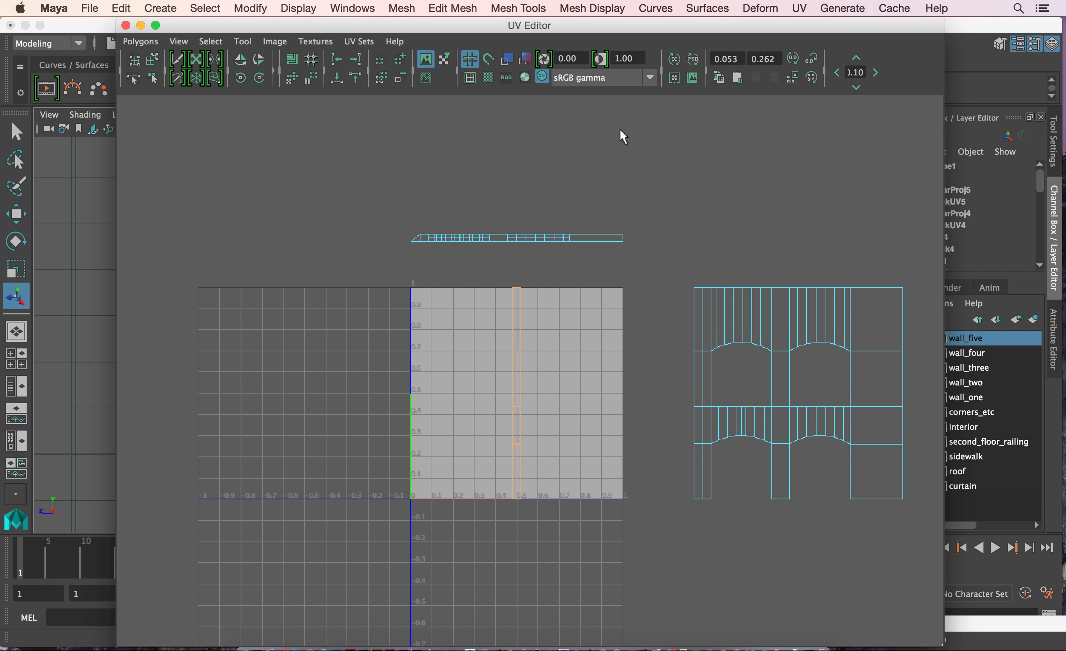
right_drag(519, 352, 563, 352)
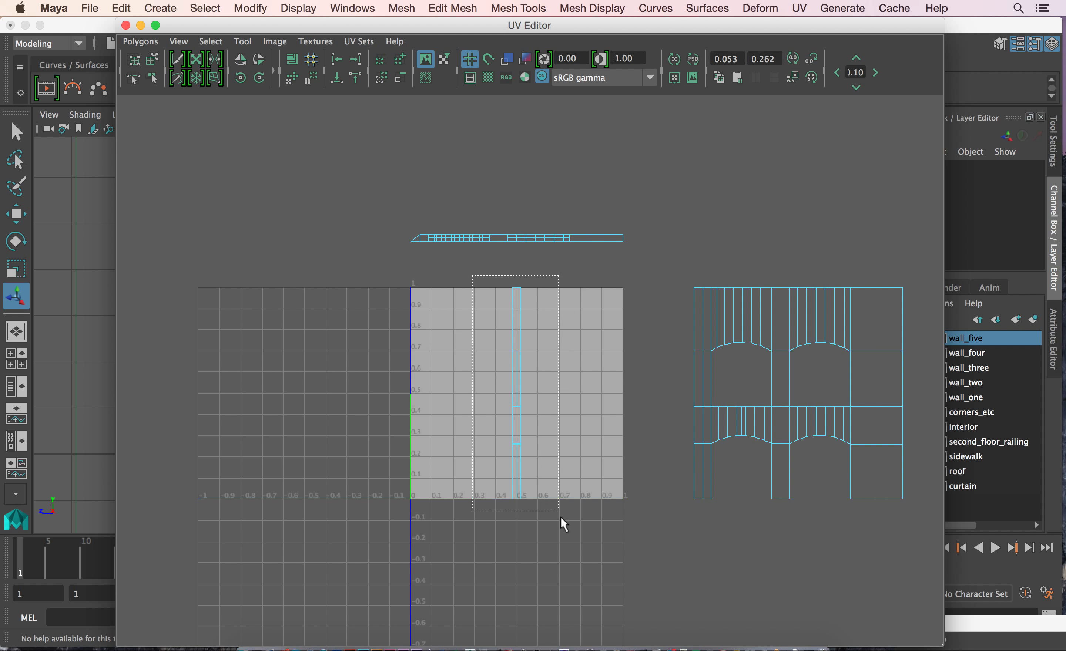
drag(560, 517, 556, 495)
key(w)
drag(568, 393, 735, 406)
Scale the wall shell and the vertical strip down together and place them in the lower part of the UV square.
drag(656, 256, 927, 546)
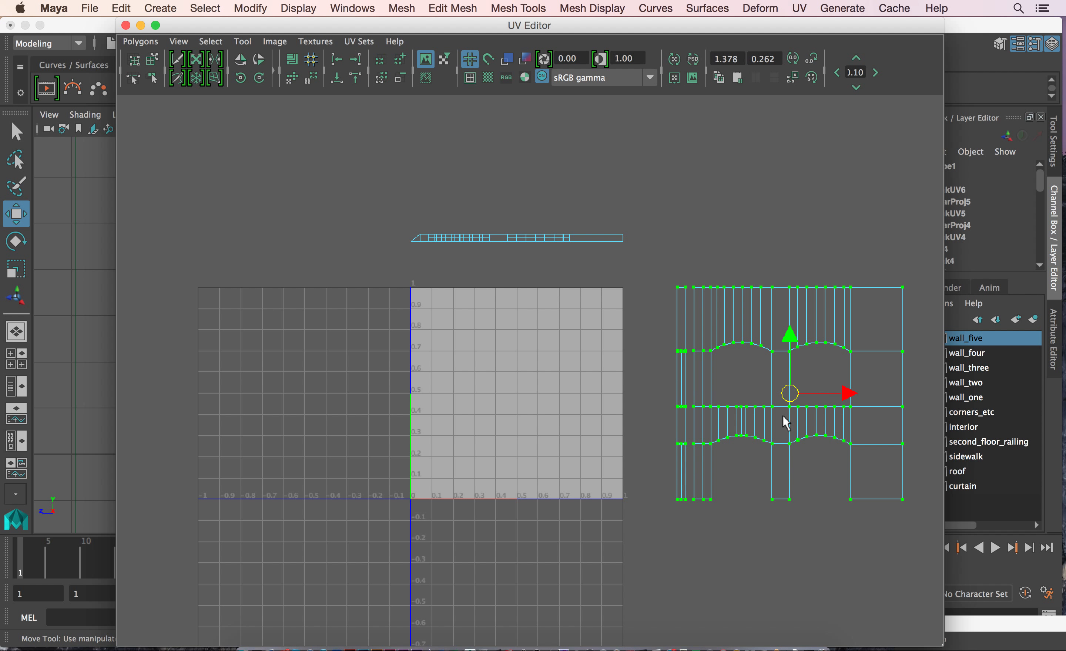
key(r)
drag(787, 396, 781, 396)
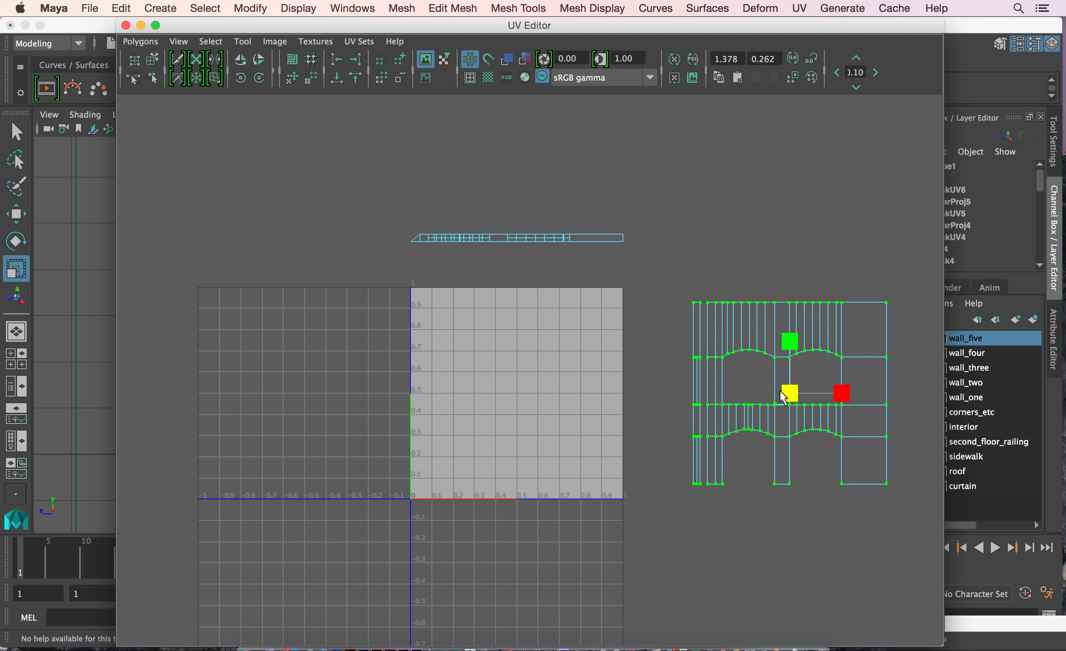
key(w)
drag(851, 396, 583, 396)
drag(524, 333, 518, 344)
Move the horizontal strip shell into the UV square above the wall shell and scale it slightly down to fit.
drag(339, 193, 641, 271)
drag(516, 179, 504, 244)
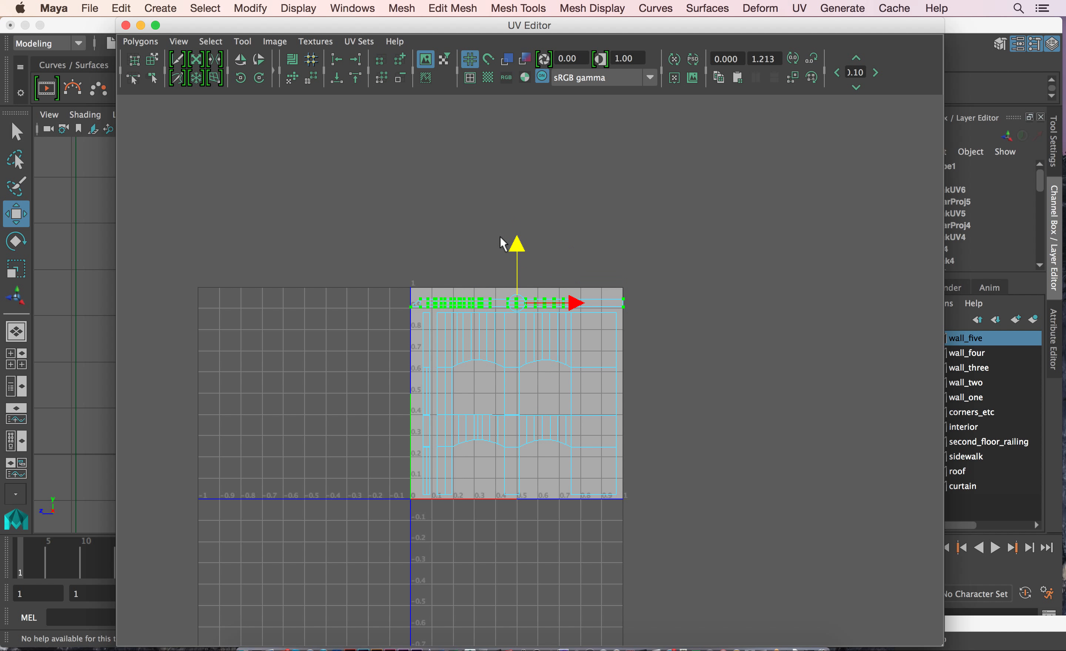
key(r)
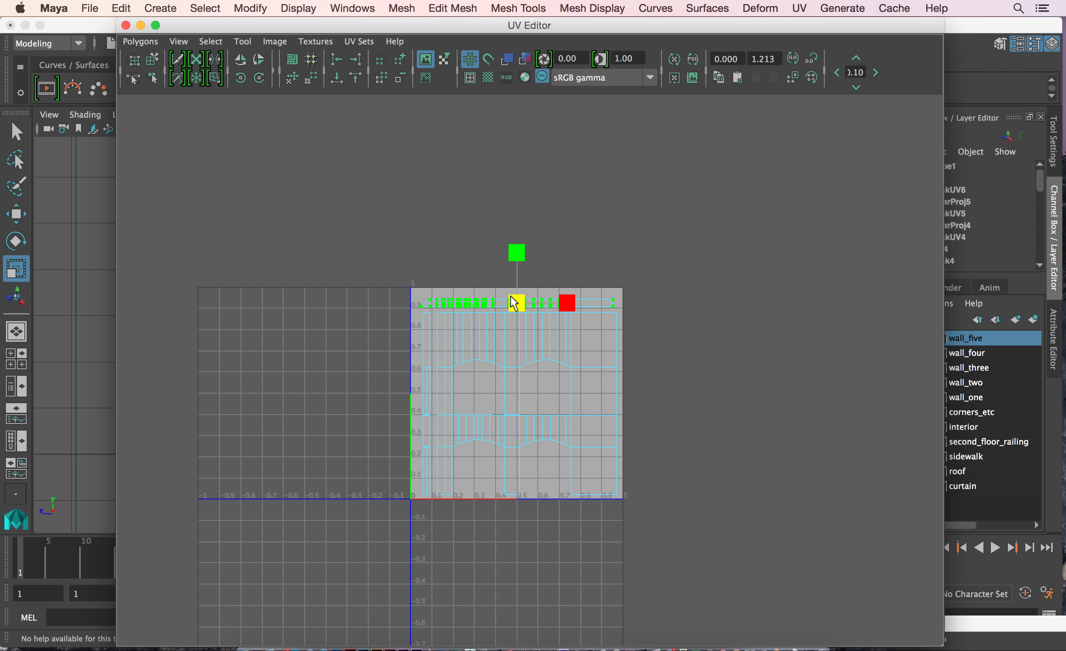
key(w)
drag(563, 301, 564, 301)
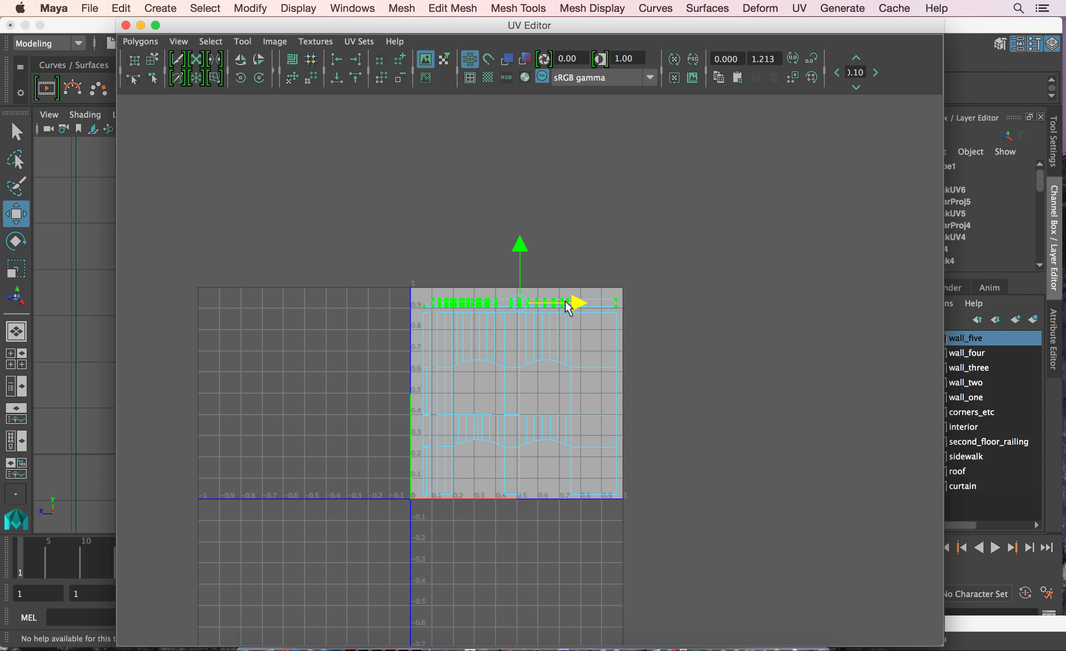
drag(522, 253, 524, 249)
Return to object mode, hide the wall_four layer, show wall_five and select its wall.
drag(451, 21, 487, 440)
key(space)
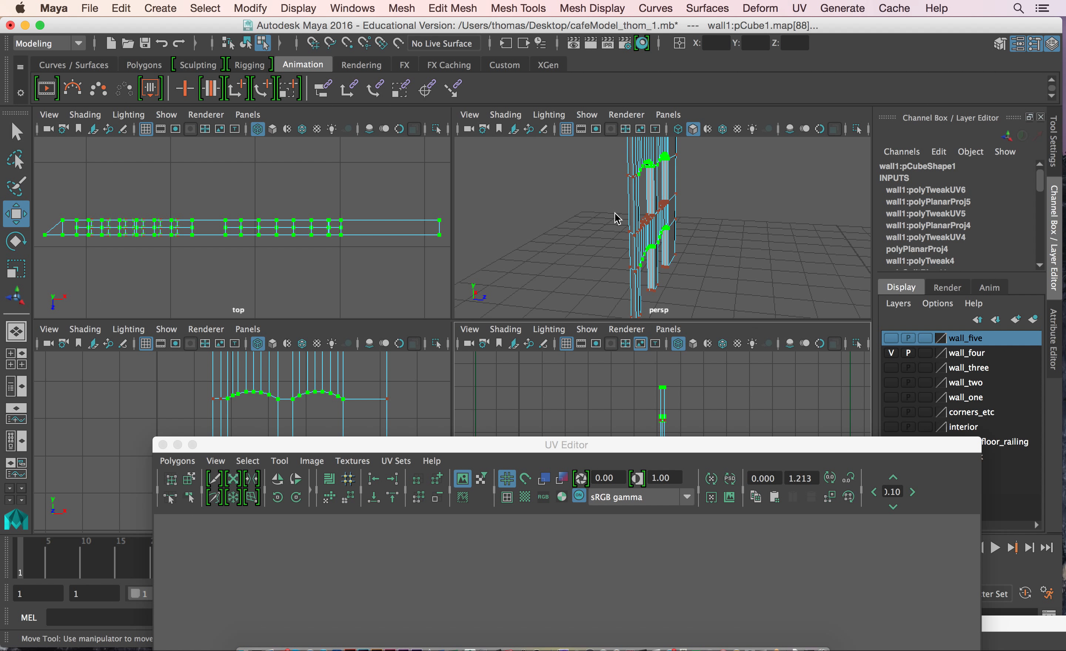
key(space)
right_drag(450, 204, 502, 161)
scroll(607, 283, down, 5)
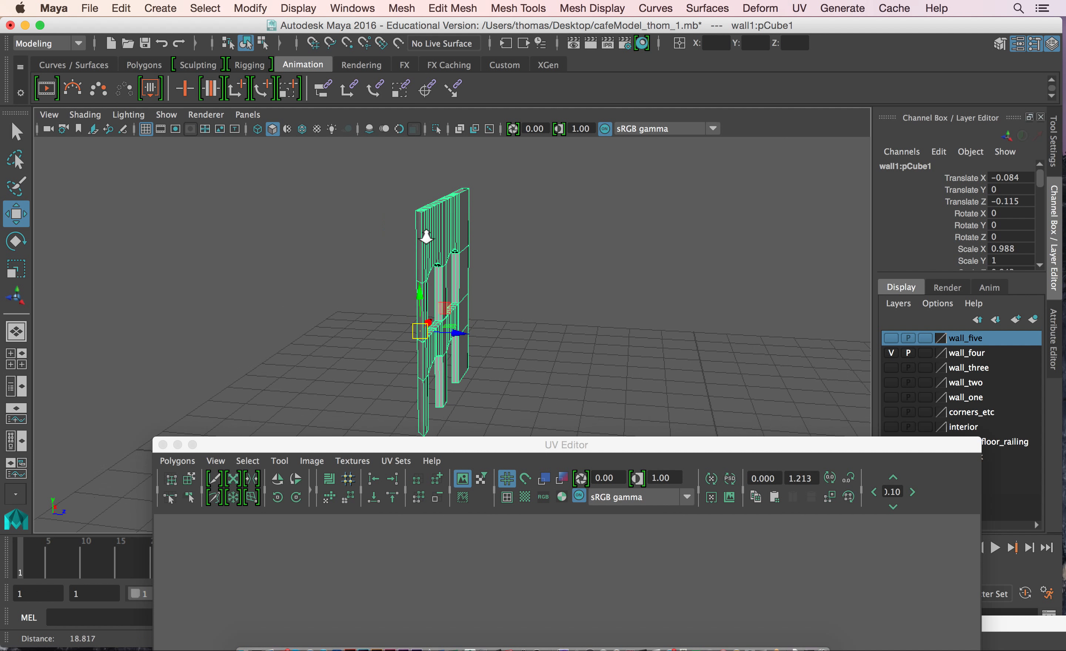
click(890, 353)
click(569, 321)
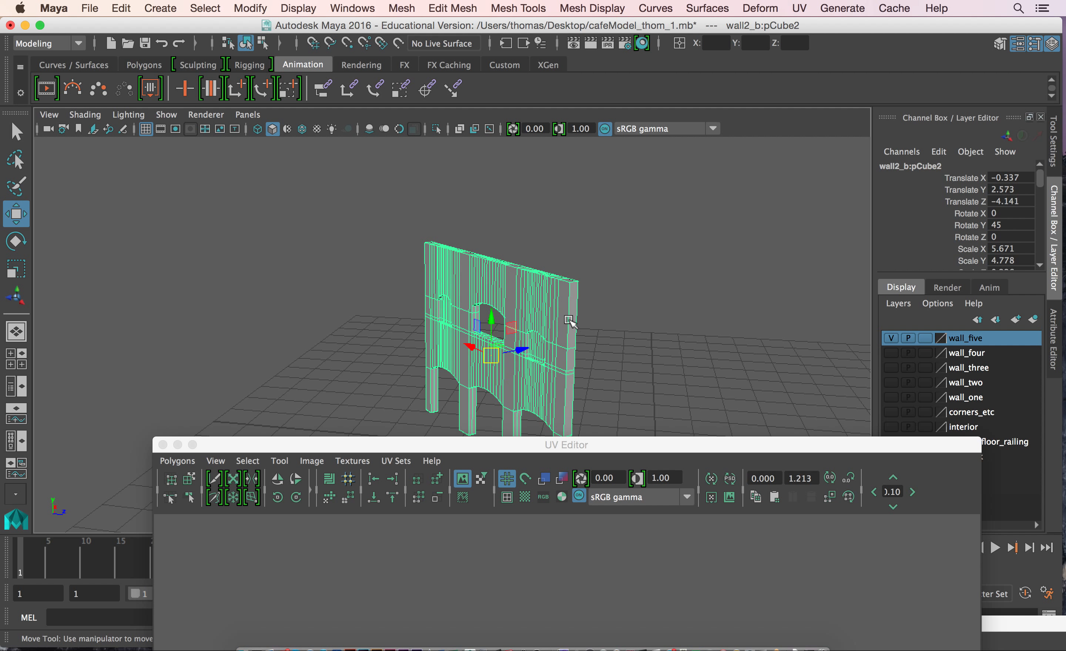
Set the wall_five wall's Rotate Y to 0 so it faces the front view squarely.
drag(600, 449, 585, 644)
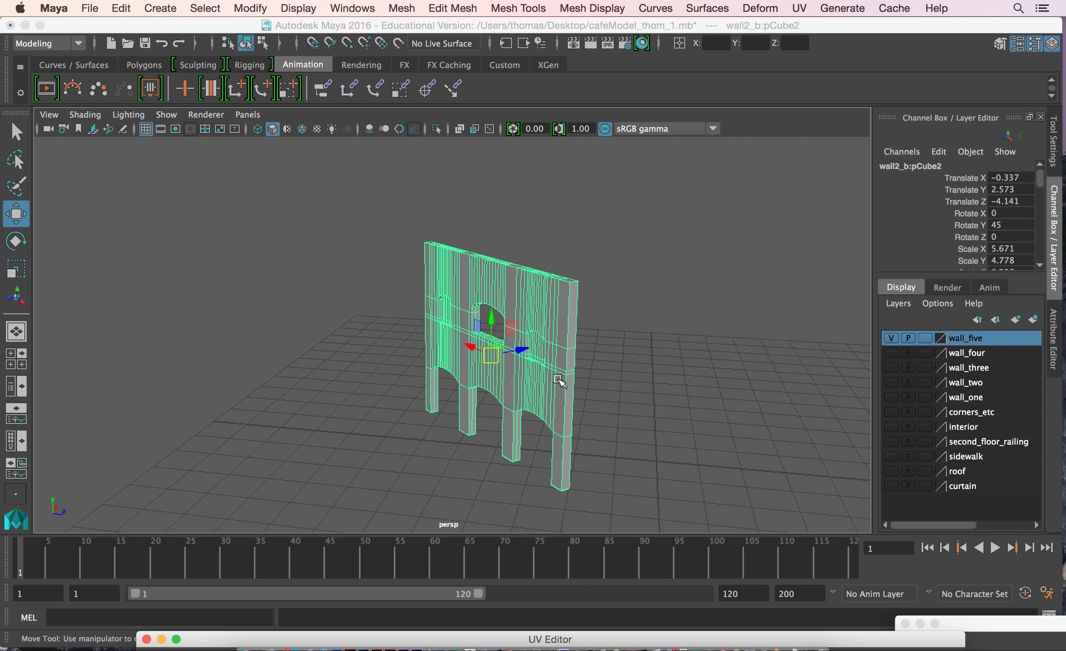
key(space)
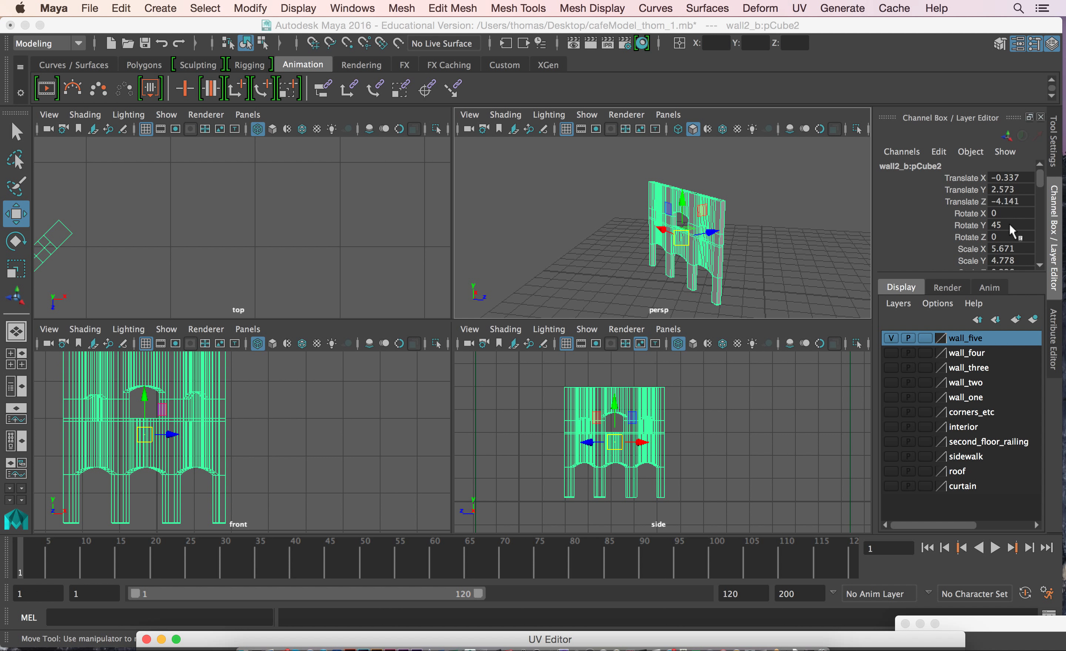
click(1009, 225)
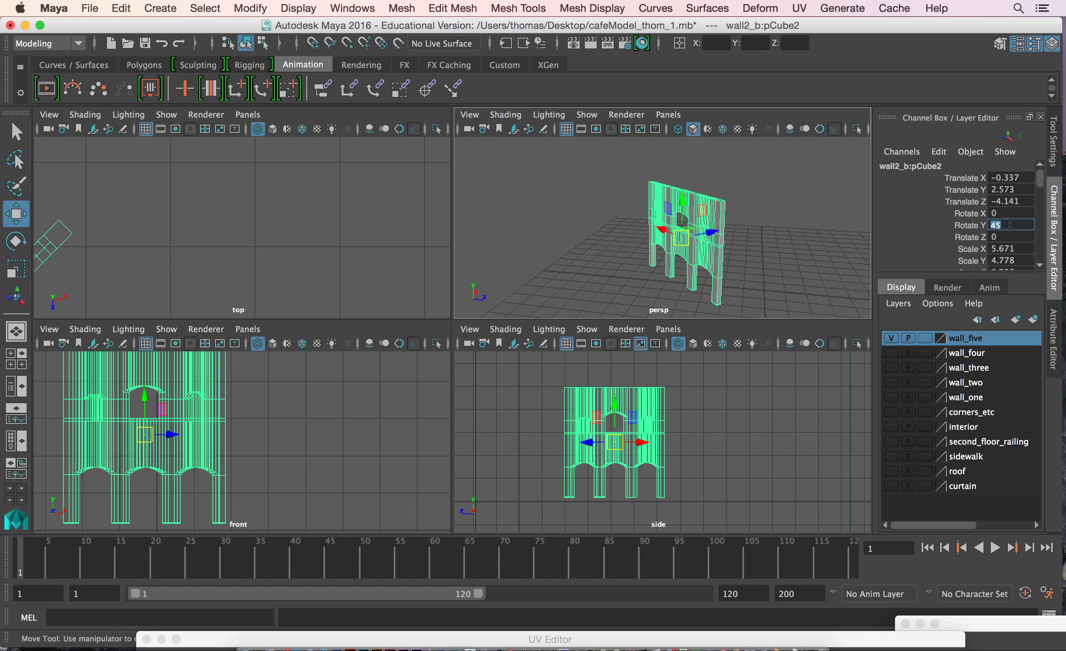
key(Return)
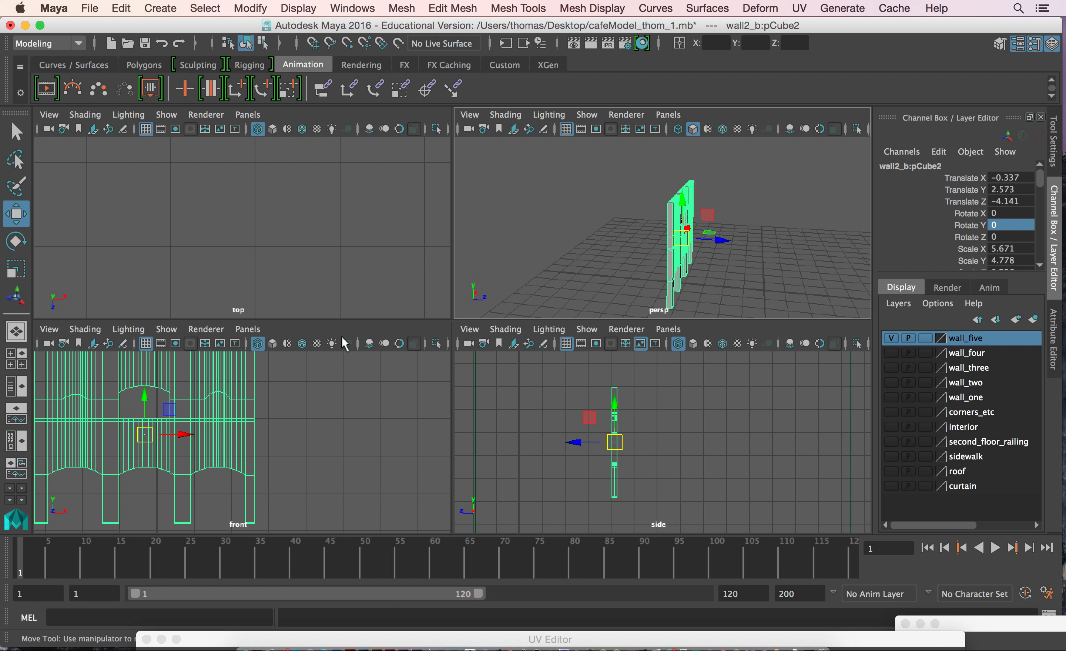
Select all faces of the wall in the front view and apply a planar UV projection.
key(space)
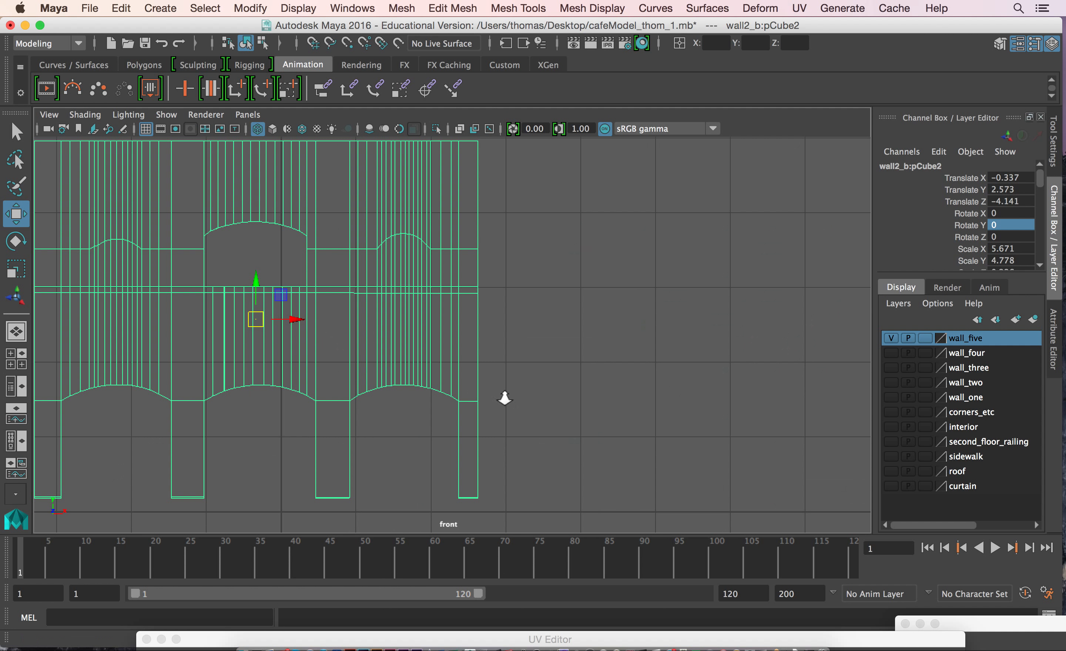
scroll(481, 385, down, 4)
right_drag(418, 242, 434, 292)
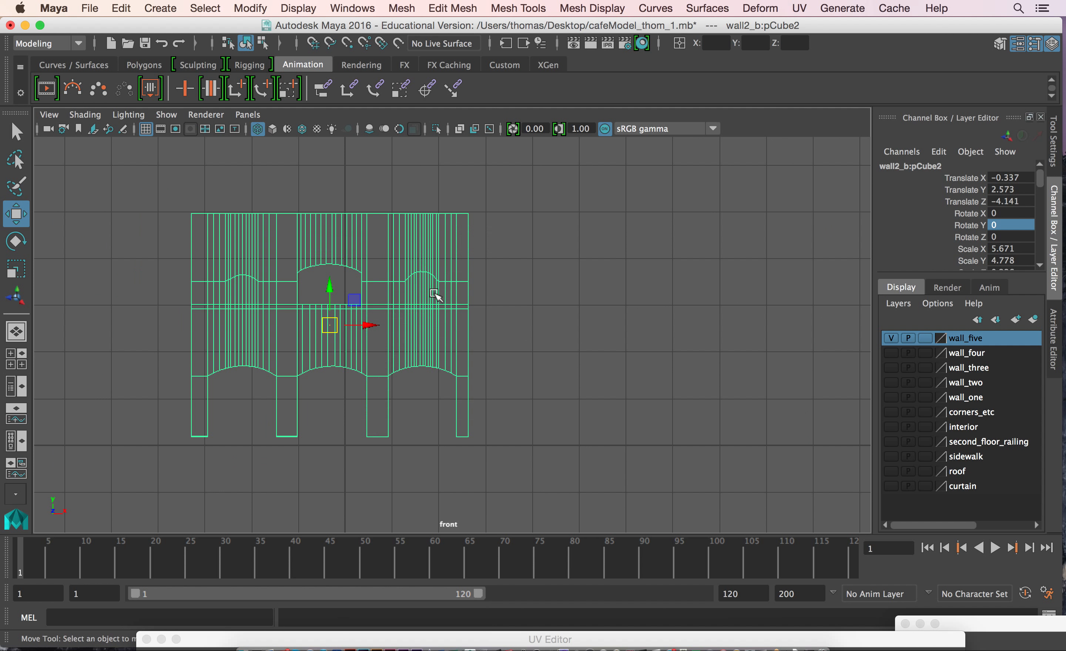
drag(115, 185, 598, 478)
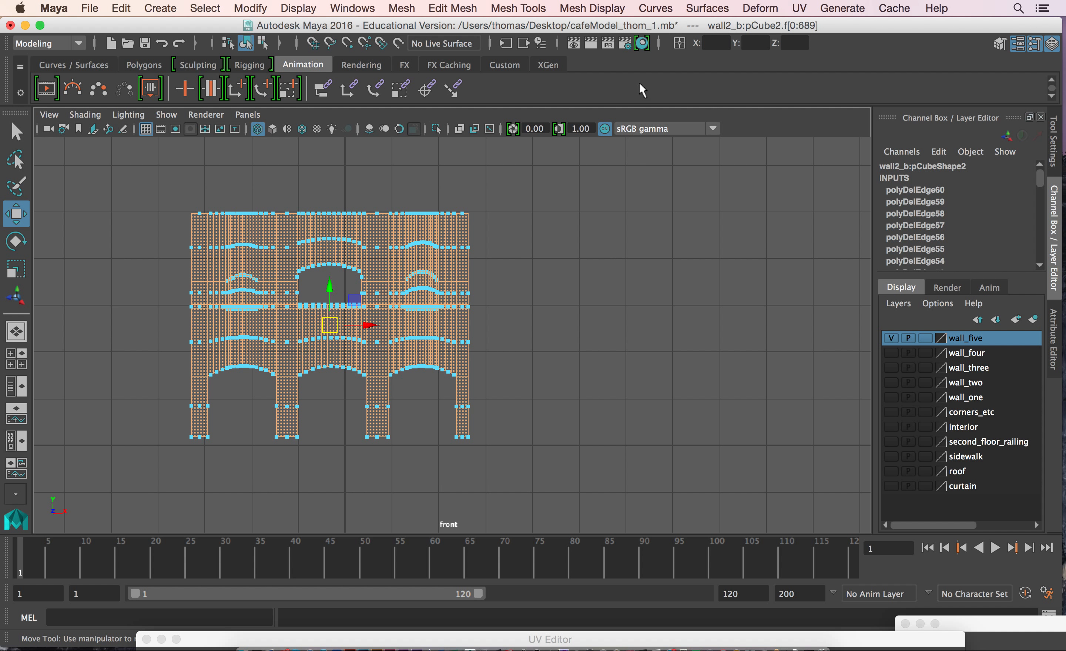
click(799, 9)
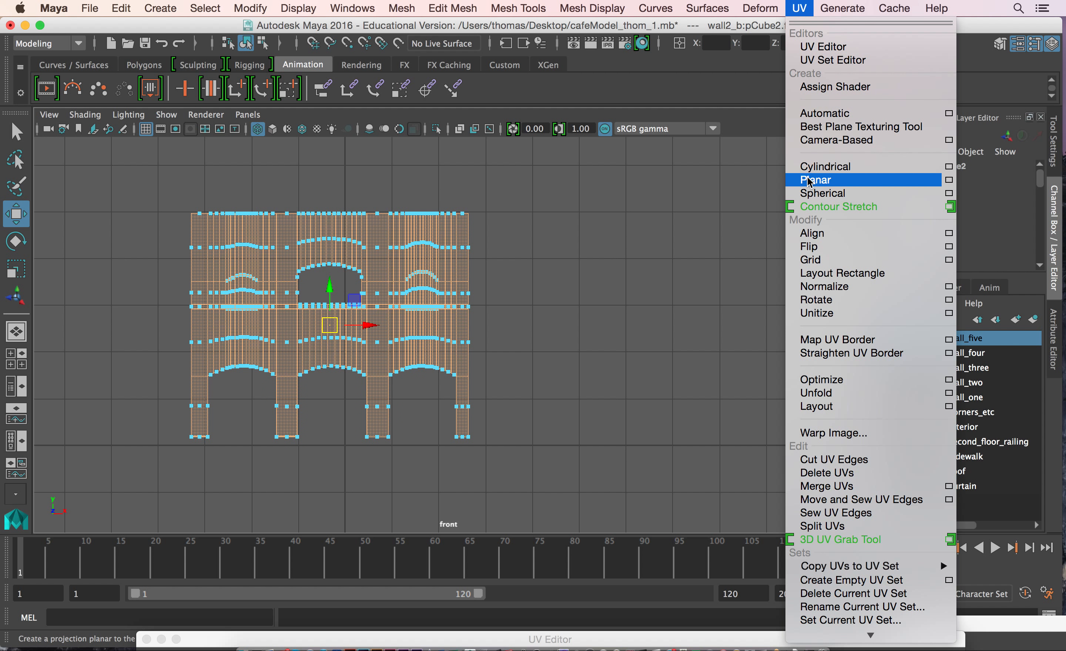
click(804, 177)
Move the wall's whole projected UV shell sideways out of the UV square.
drag(786, 644, 748, 74)
right_drag(586, 403, 642, 397)
drag(344, 308, 647, 569)
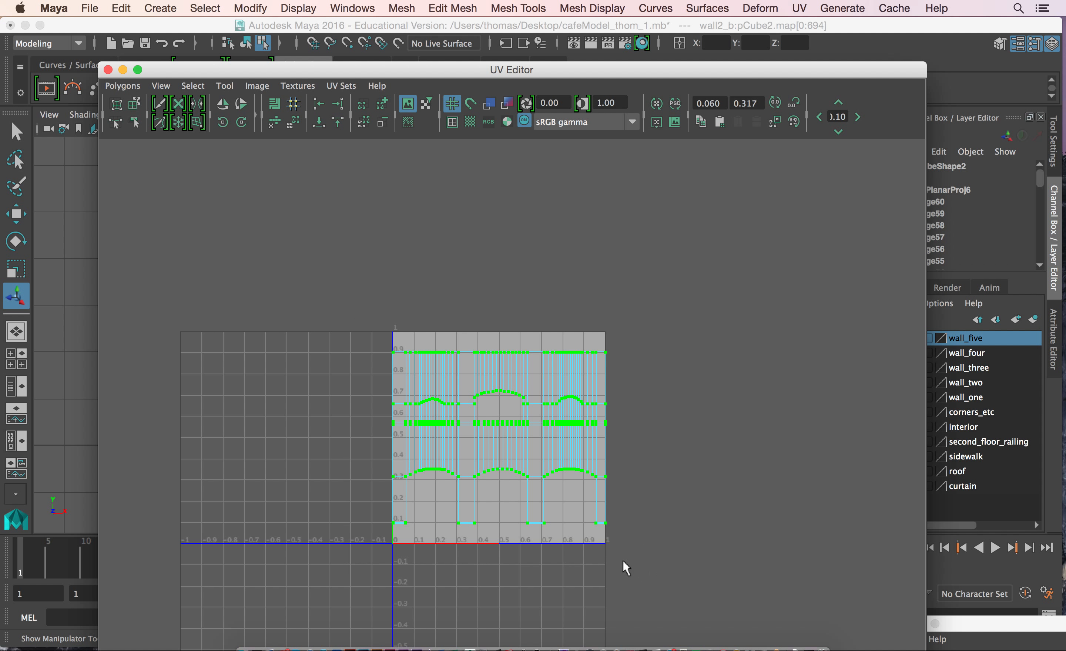
key(w)
drag(548, 444, 808, 469)
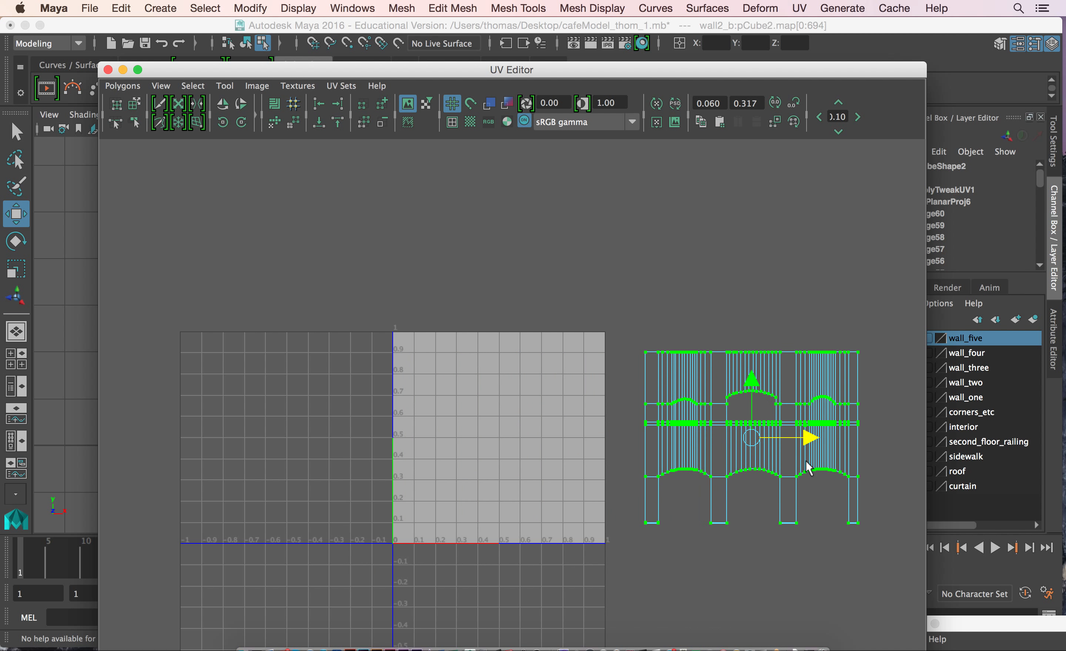
In face mode in the front view, select the wall_five faces lining the arch and sill of the upper window opening.
drag(610, 78, 728, 495)
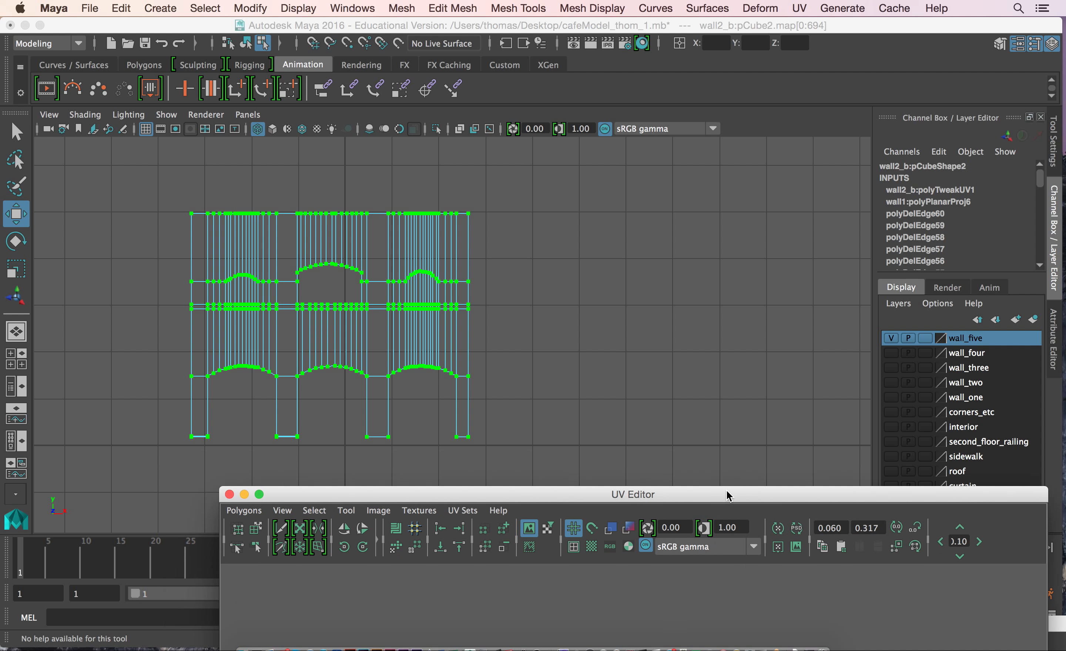
alt+right_drag(225, 383, 535, 411)
alt+middle_drag(525, 381, 751, 409)
right_drag(571, 344, 571, 284)
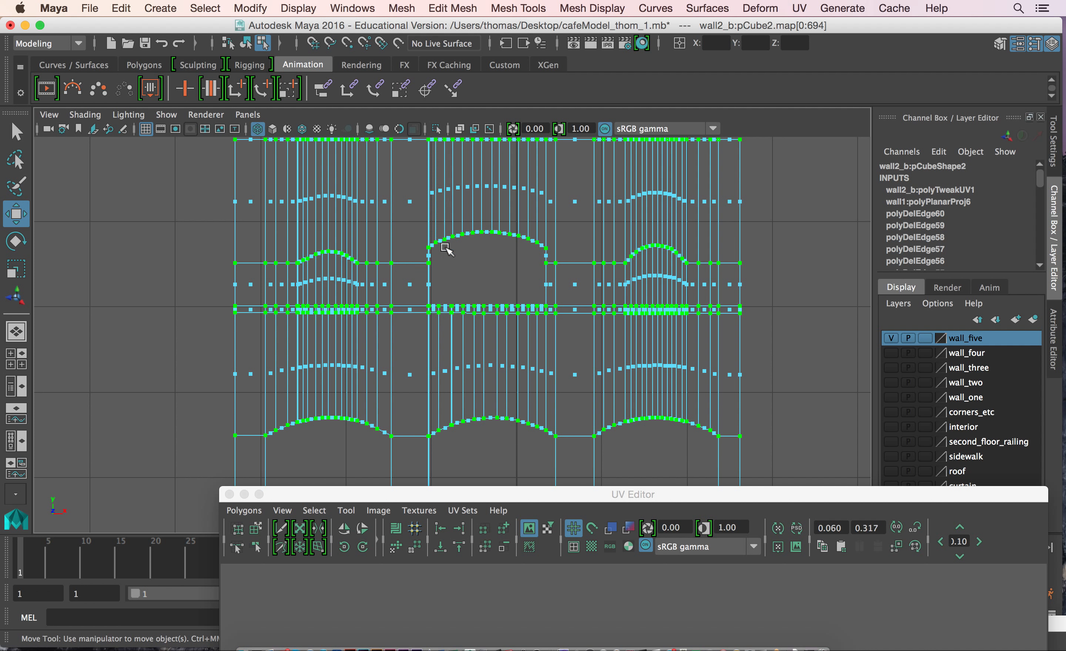
alt+right_drag(347, 290, 534, 253)
alt+middle_drag(534, 253, 511, 321)
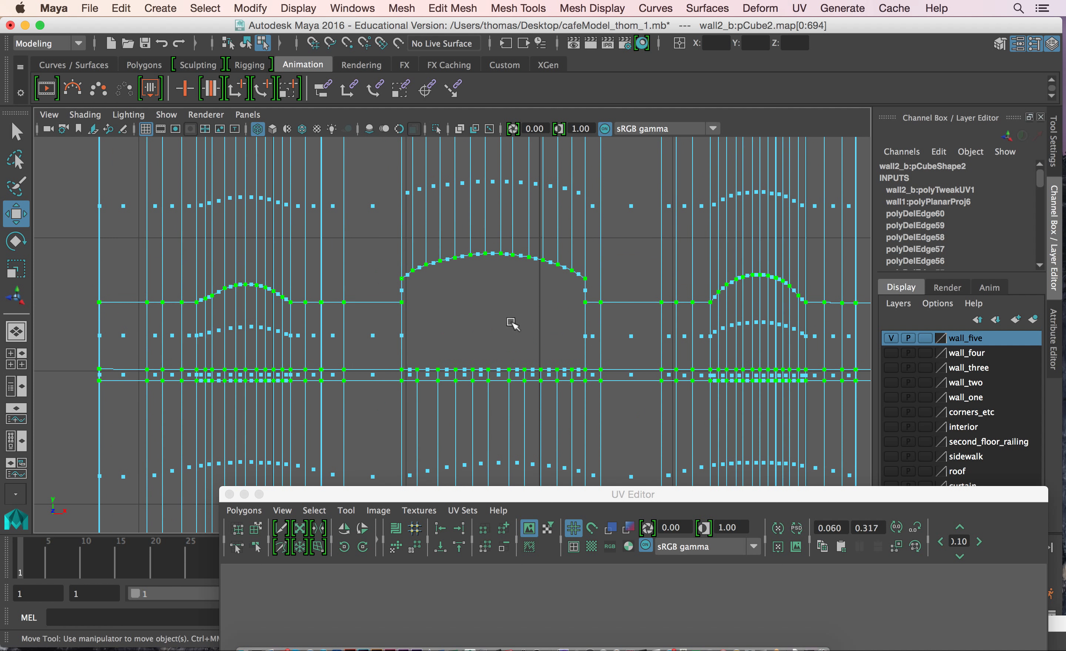
drag(591, 288, 607, 287)
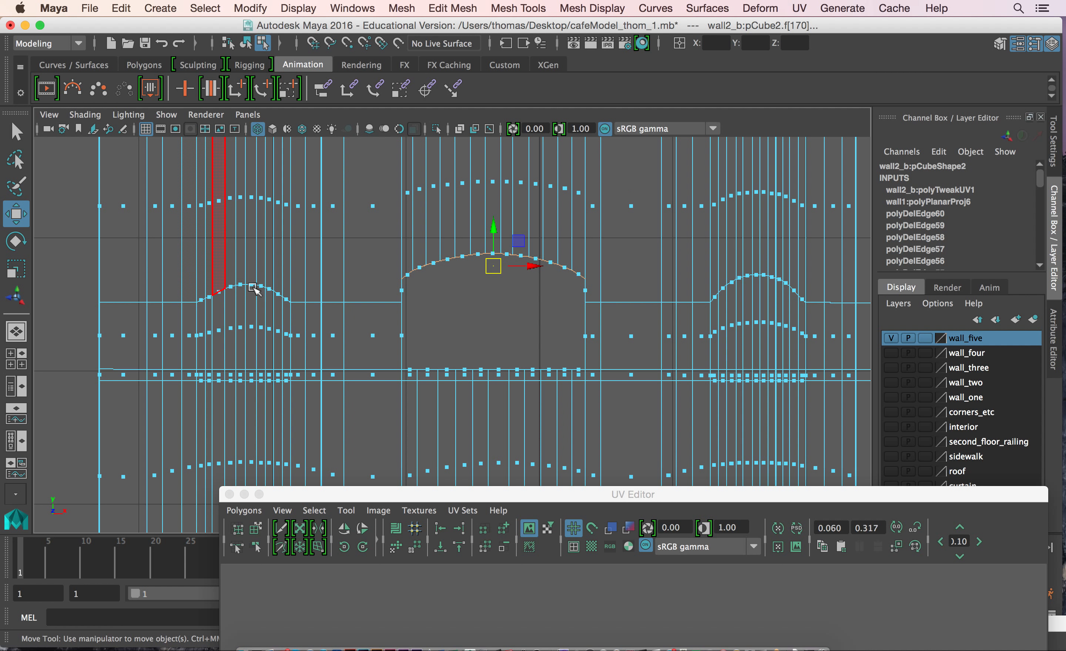
drag(390, 347, 595, 373)
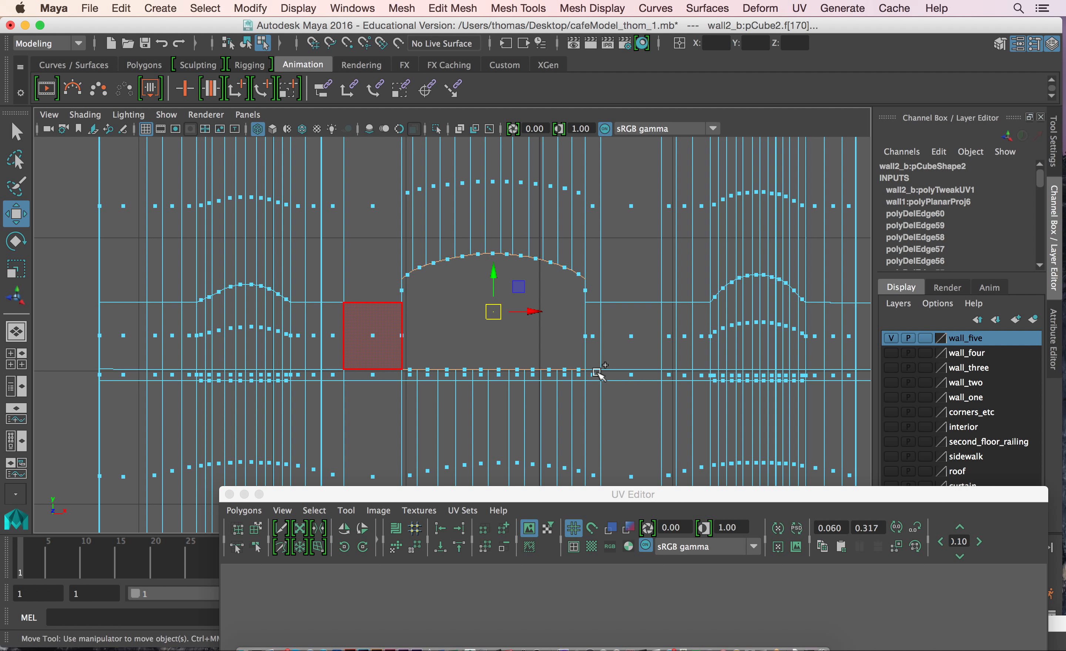
Add the underside faces of the three lower arches to the face selection.
alt+middle_drag(582, 376, 592, 122)
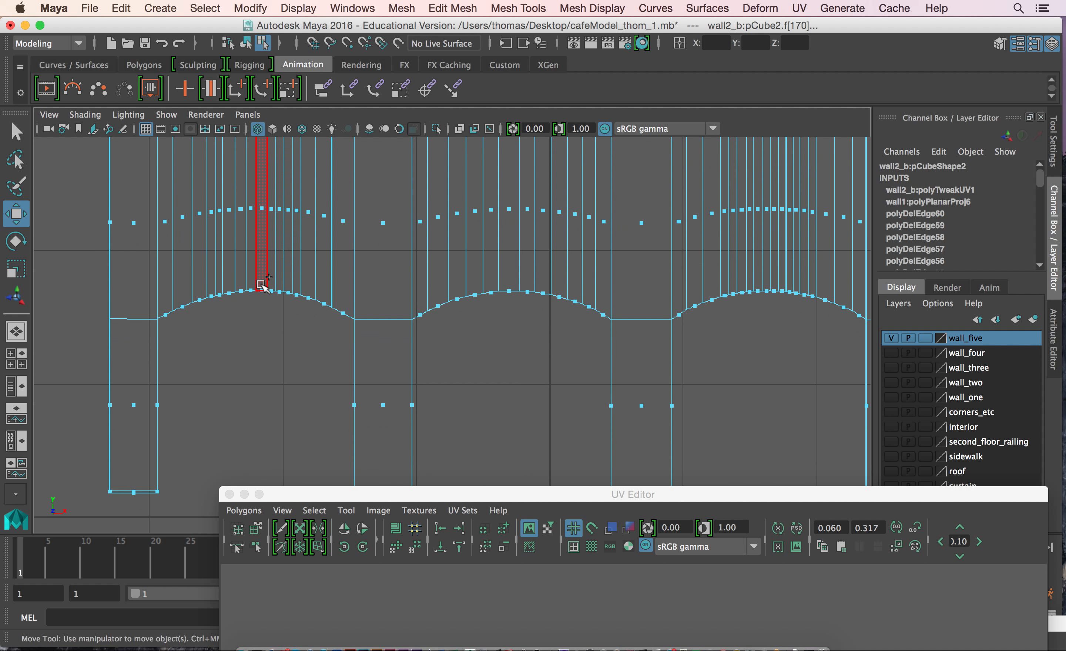
shift+drag(140, 282, 363, 340)
shift+drag(402, 261, 616, 337)
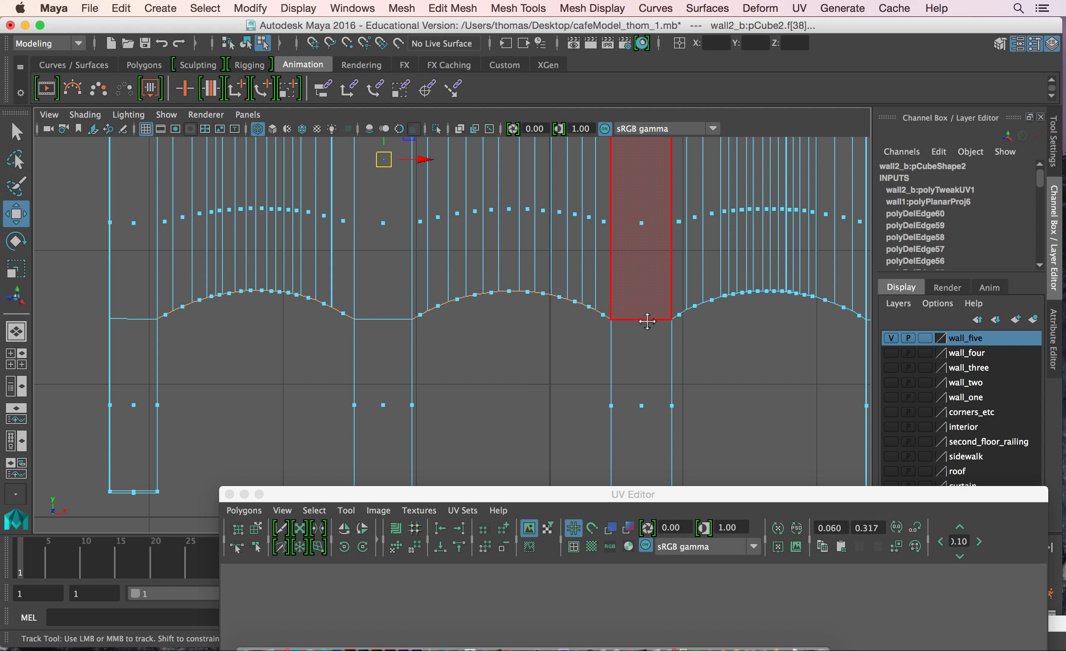
alt+middle_drag(647, 315, 524, 339)
shift+drag(523, 297, 739, 346)
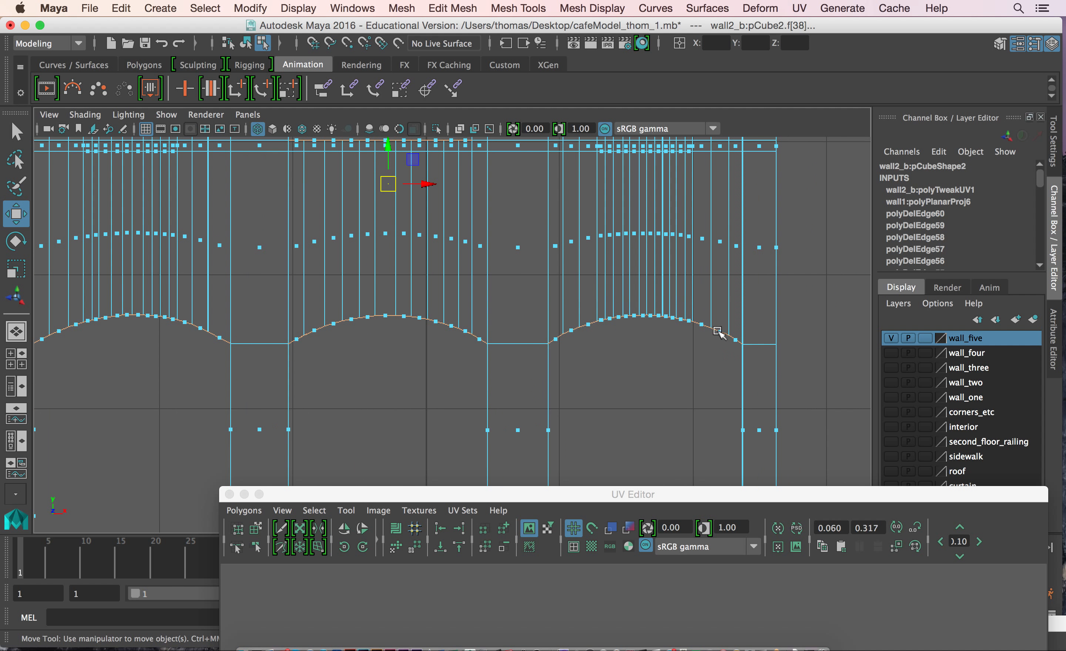
Add the faces along the wall's top edge to the selection.
alt+middle_drag(544, 267, 522, 413)
alt+right_drag(527, 305, 321, 249)
shift+drag(261, 209, 711, 246)
Examine the selected horizontal faces around the wall's openings in the perspective view.
key(space)
key(space)
mouse_move(630, 256)
alt+mouse_down()
mouse_move(557, 266)
mouse_move(513, 226)
alt+mouse_up()
alt+right_drag(281, 279, 546, 342)
alt+middle_drag(525, 311, 626, 367)
alt+drag(626, 367, 491, 443)
alt+middle_drag(501, 430, 552, 246)
alt+right_drag(472, 348, 772, 335)
Frame the selected faces in the top view and apply a planar UV projection to them.
key(space)
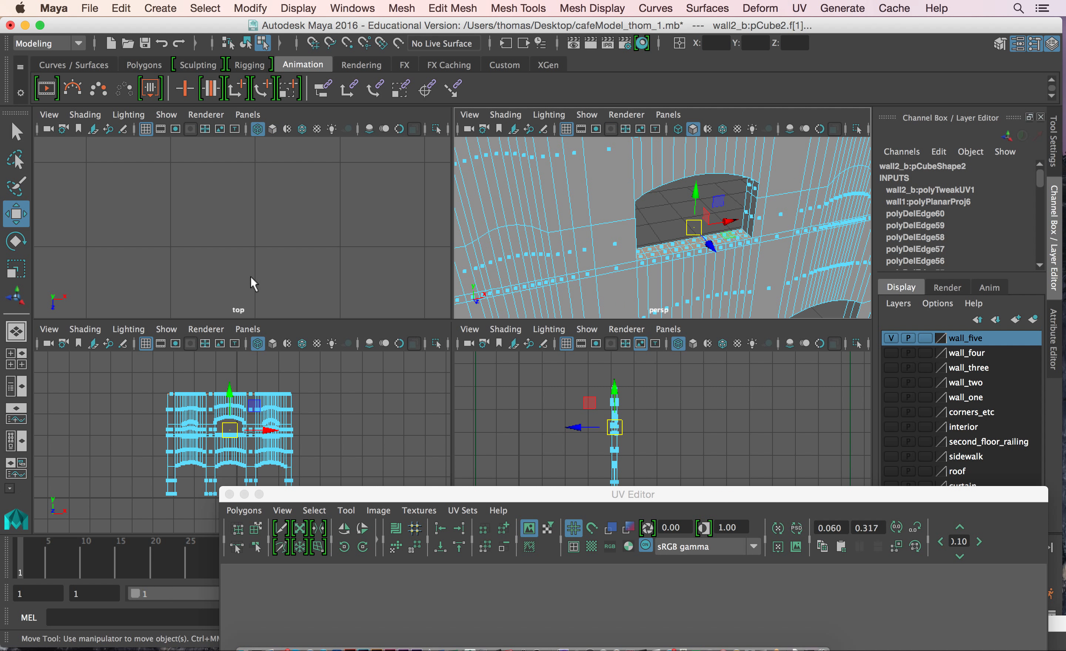
key(space)
key(f)
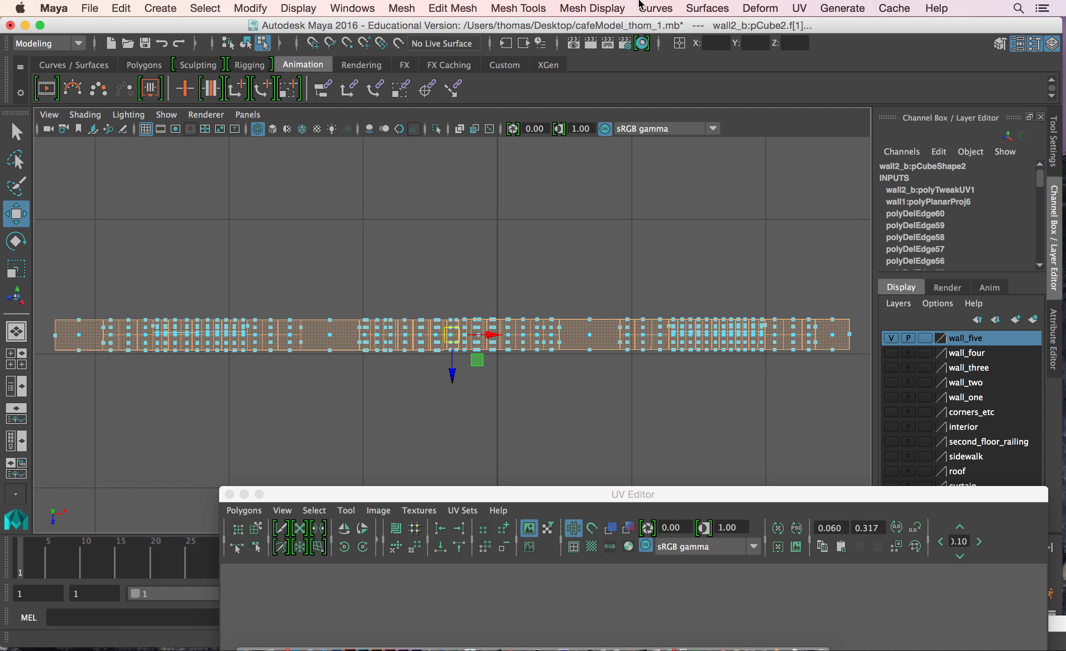
click(799, 8)
click(846, 180)
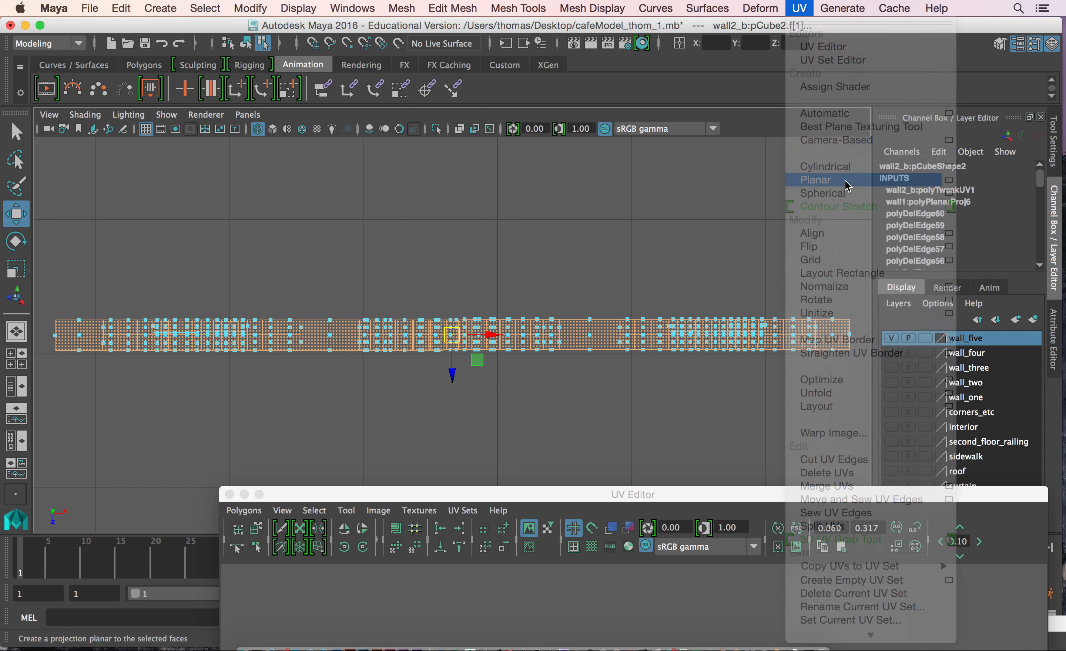
Move the newly projected UV strip out of the UV square to just above the front shell and scale it to the shell's width.
drag(796, 498, 672, 61)
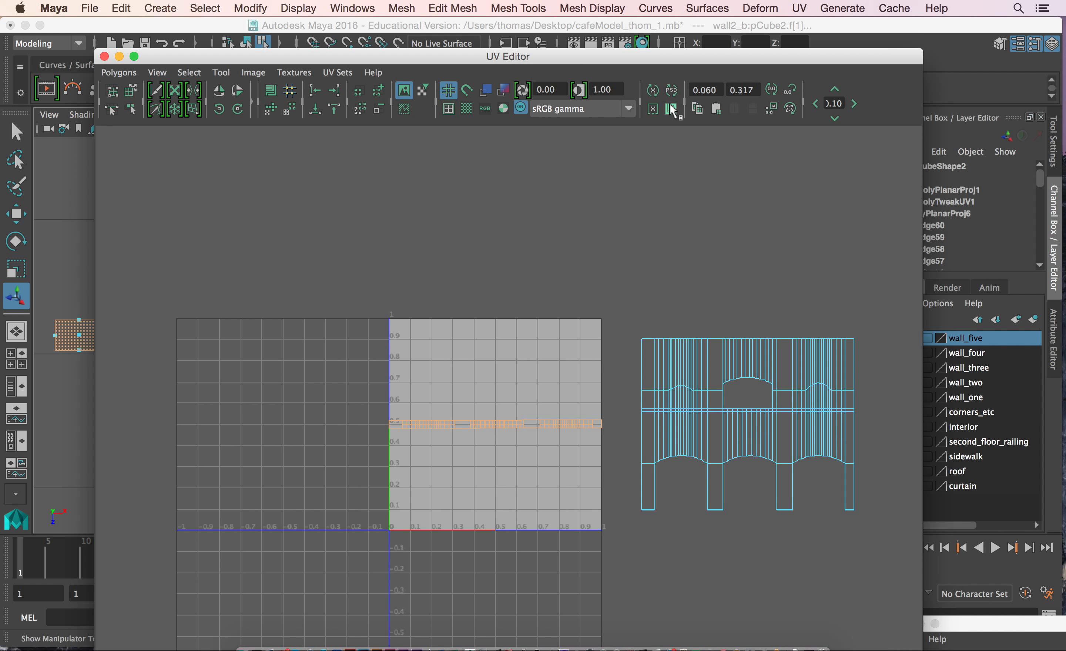
right_drag(532, 427, 596, 423)
drag(367, 379, 618, 499)
key(w)
drag(494, 424, 746, 329)
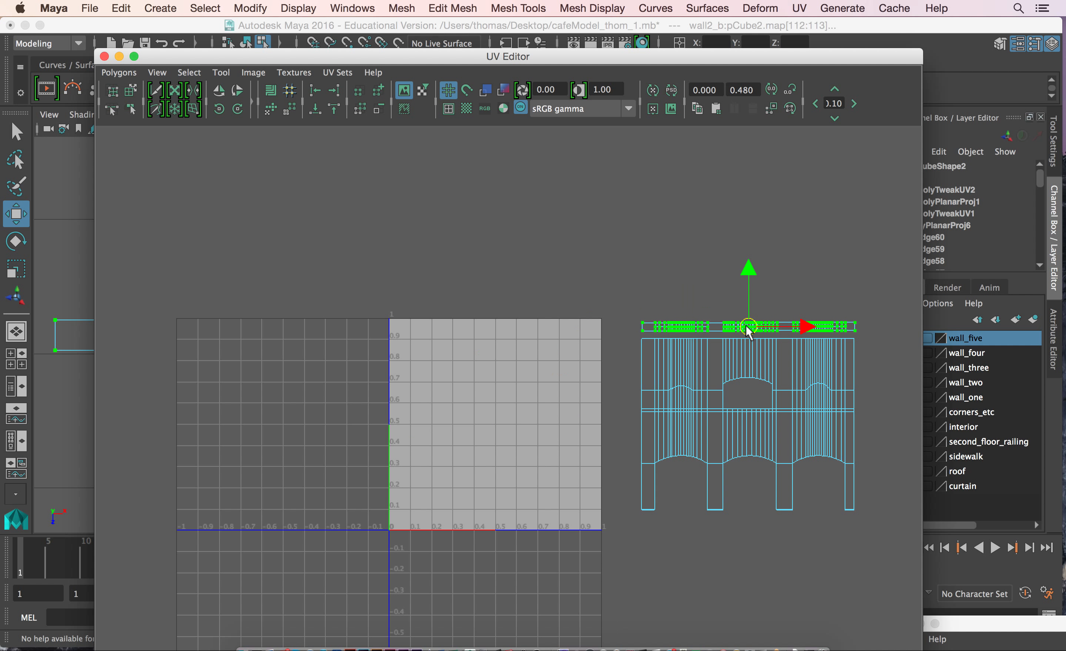
key(r)
drag(749, 328, 749, 328)
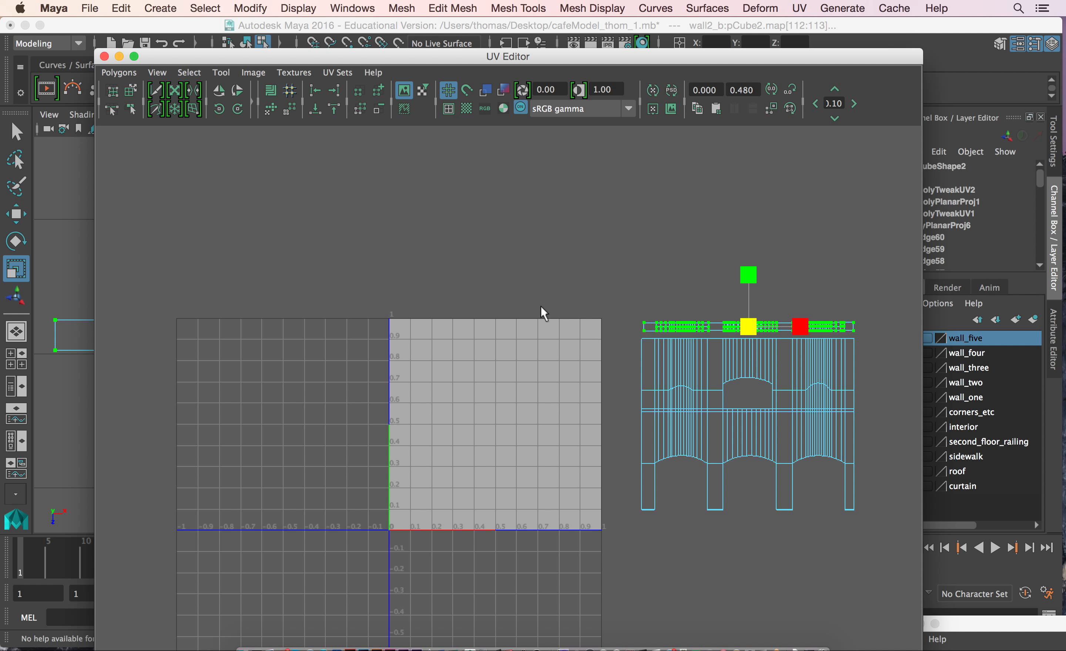
In face mode in the front view, select the wall's left end faces and the side faces of the first two legs.
drag(412, 56, 475, 541)
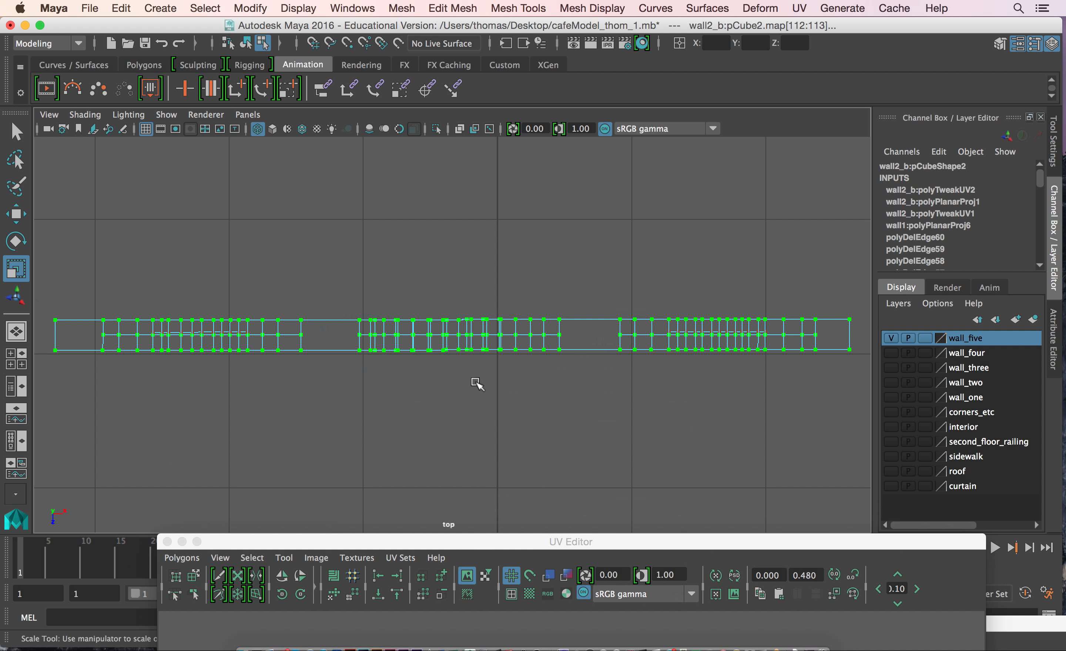
key(space)
key(space)
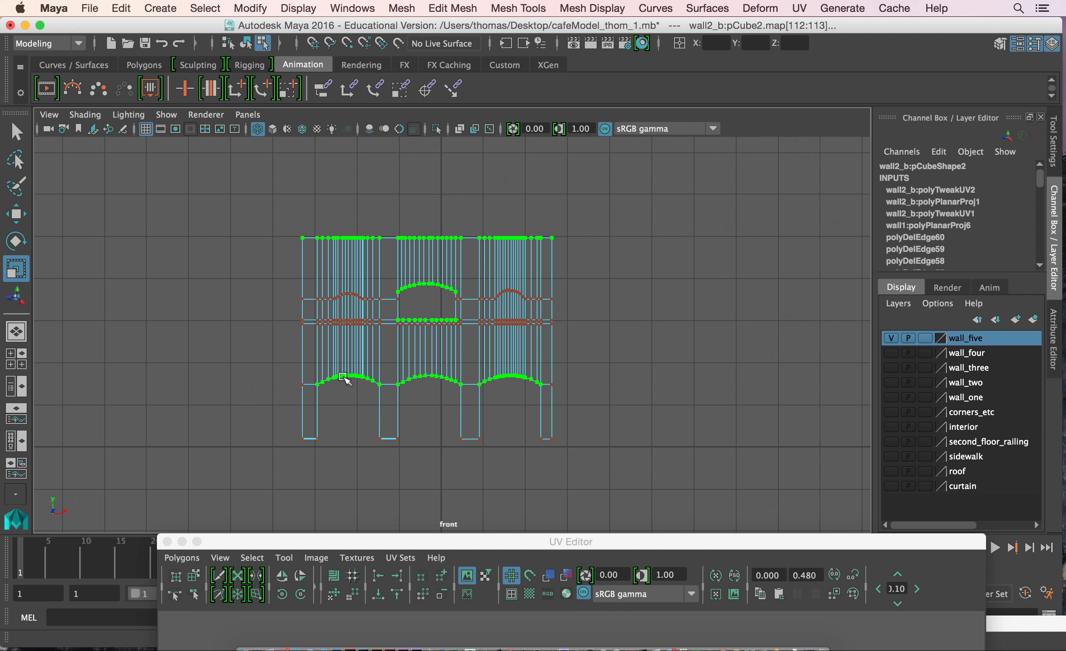
right_drag(342, 243, 349, 282)
drag(252, 217, 302, 480)
alt+right_drag(268, 471, 350, 460)
drag(293, 414, 361, 492)
shift+drag(413, 409, 370, 501)
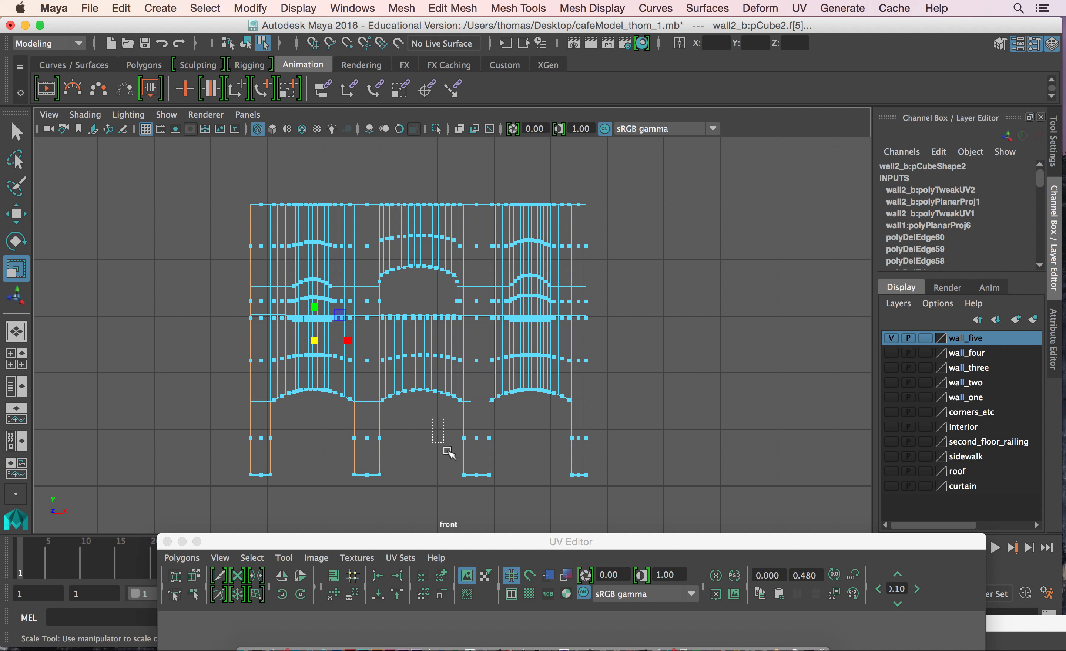
Add the side faces of the third and fourth legs and the wall's right end to the selection.
shift+drag(447, 452, 469, 497)
shift+drag(516, 416, 482, 488)
shift+drag(553, 454, 578, 485)
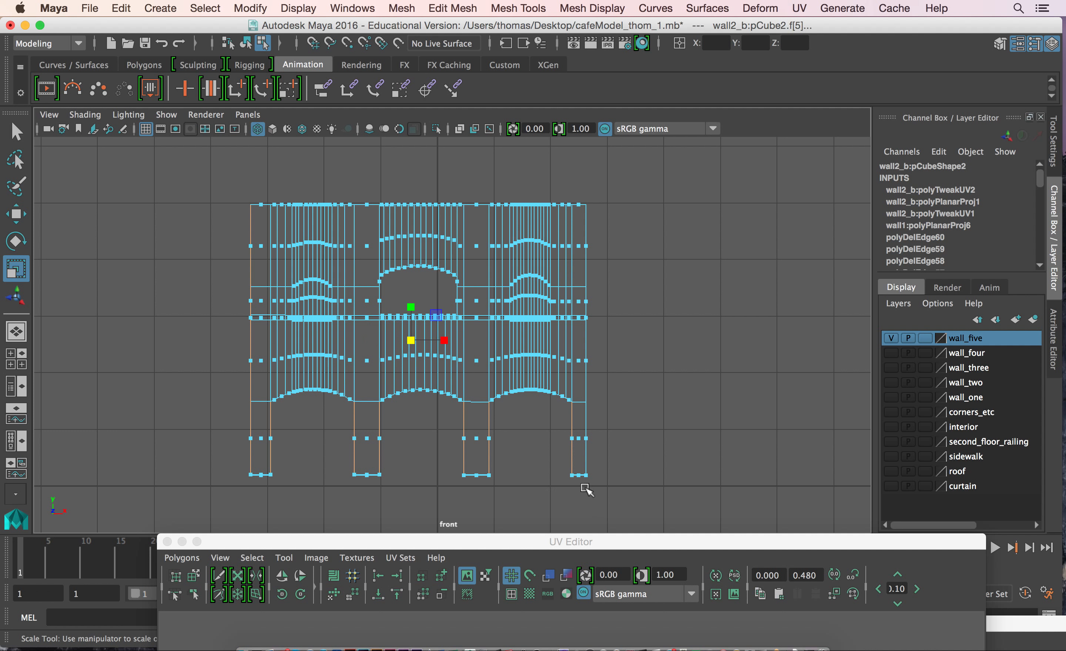
shift+drag(650, 176, 583, 499)
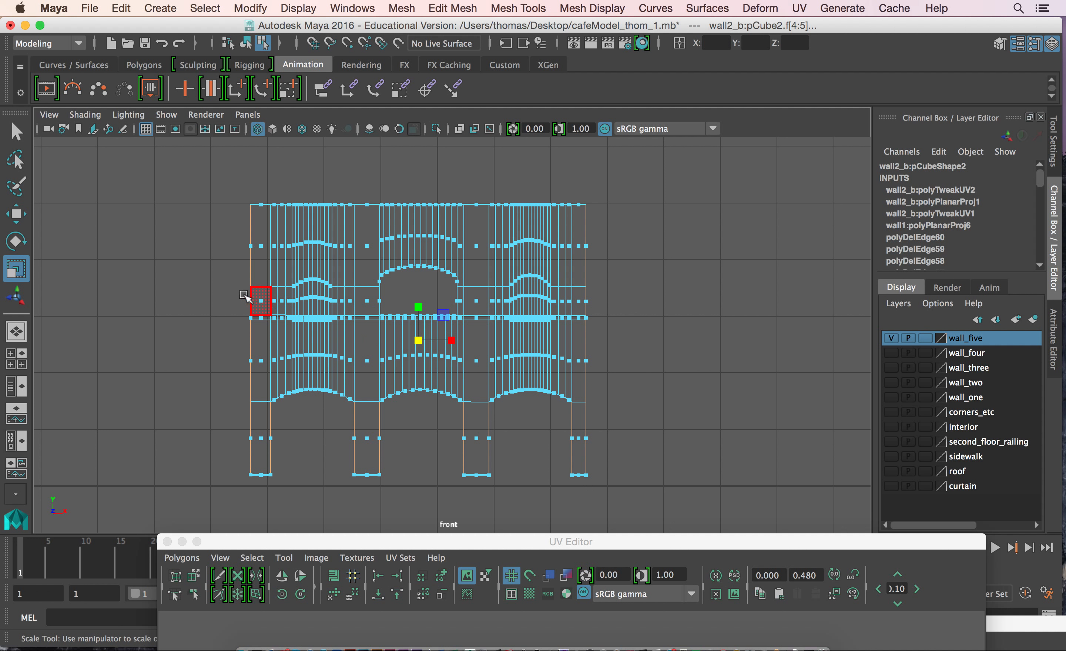
Add only the vertical faces on both sides of the upper window opening to the selection.
scroll(257, 298, up, 6)
shift+drag(239, 154, 217, 255)
shift+drag(432, 157, 481, 263)
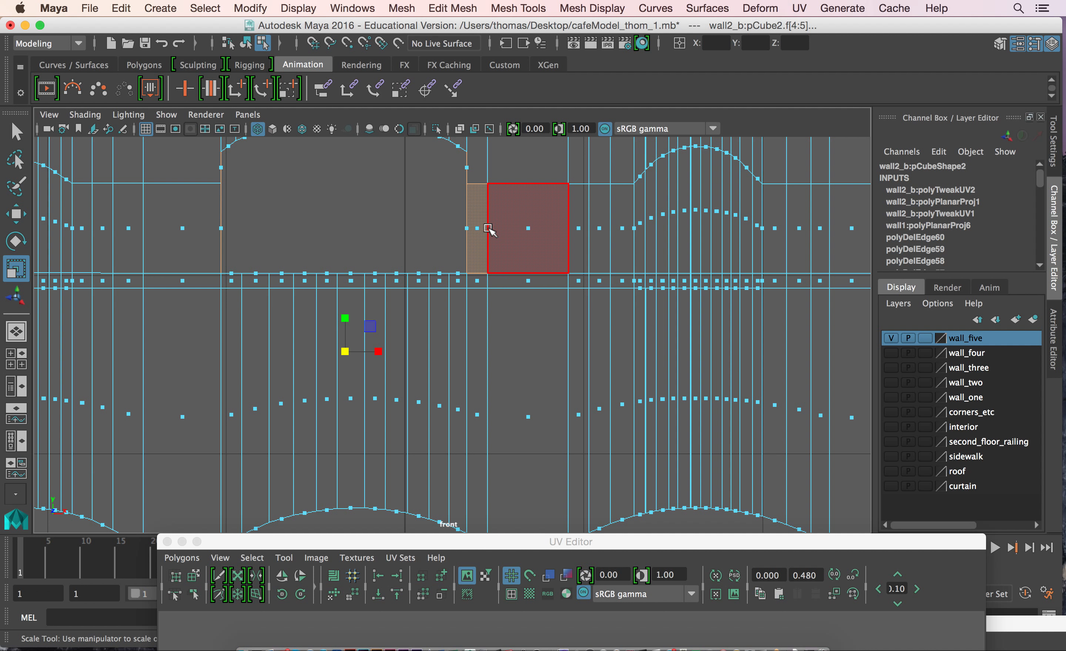
key(super+z)
shift+drag(435, 155, 471, 247)
Apply a planar UV projection to the selected vertical side faces in the side view.
key(space)
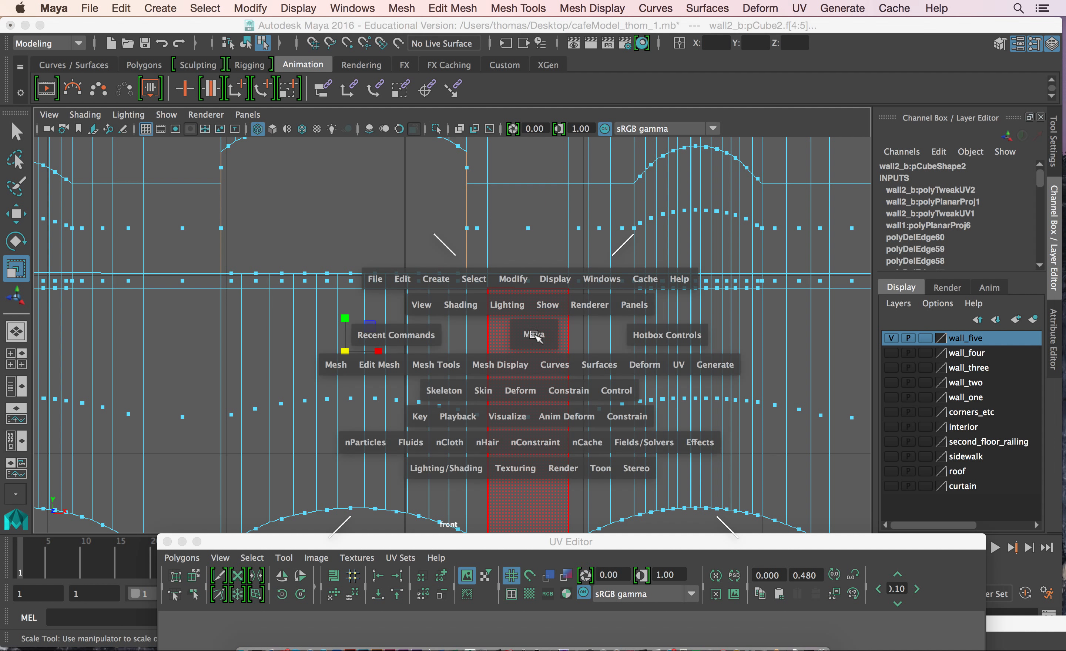
key(space)
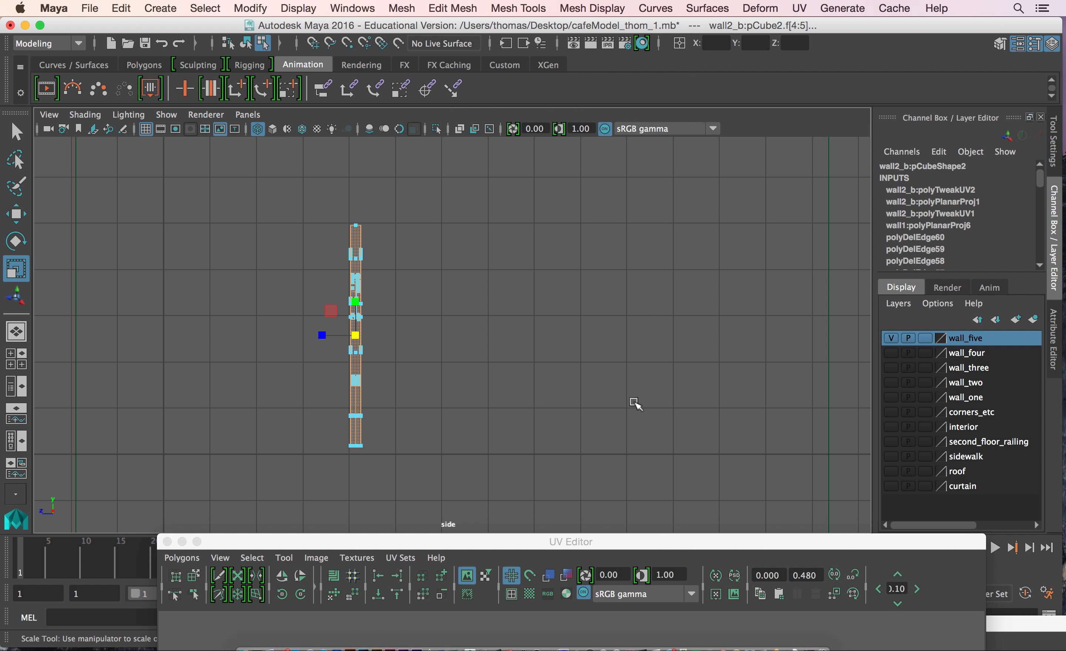
click(800, 8)
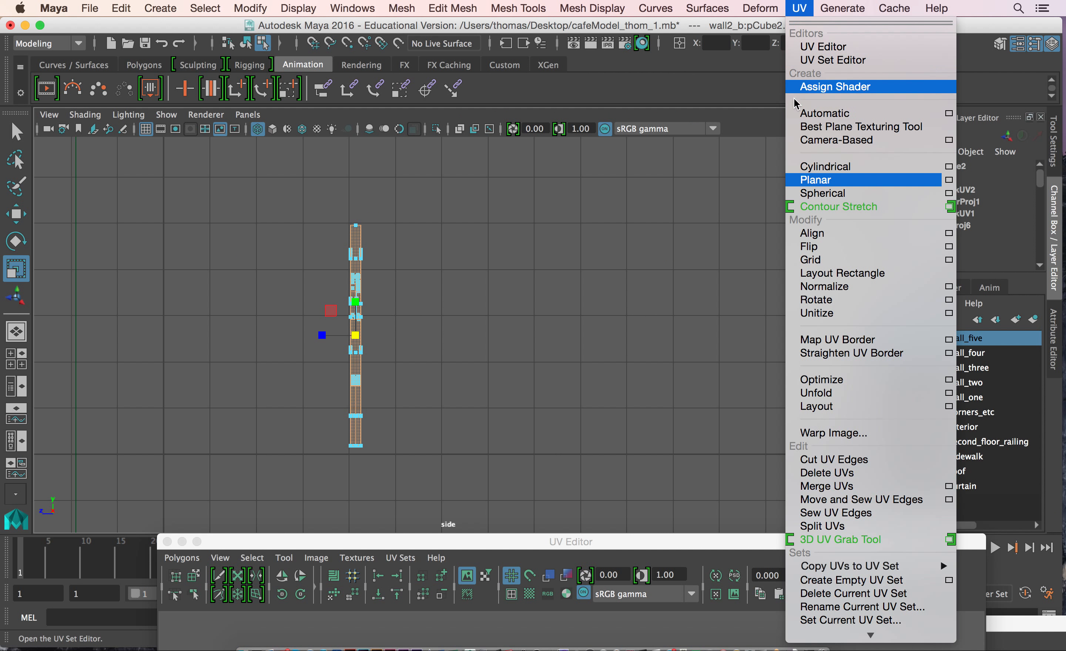
click(800, 175)
Move the side faces' UV shell next to the front shell and scale it to match that shell's height.
drag(716, 536, 661, 7)
right_drag(497, 383, 547, 376)
drag(419, 237, 547, 538)
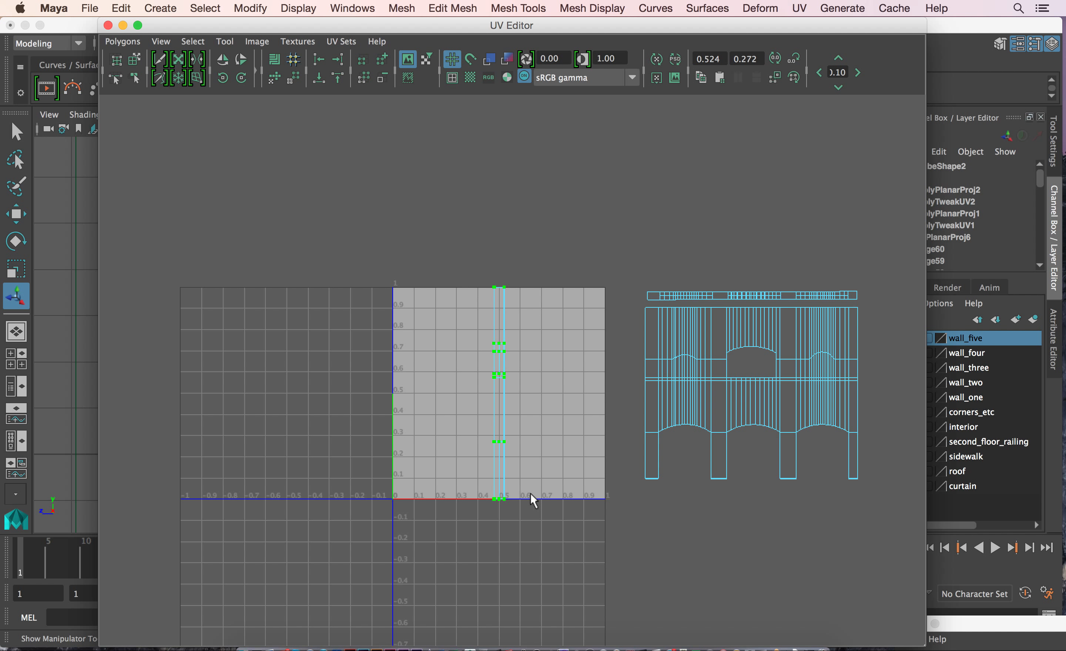
key(w)
drag(559, 394, 622, 402)
key(r)
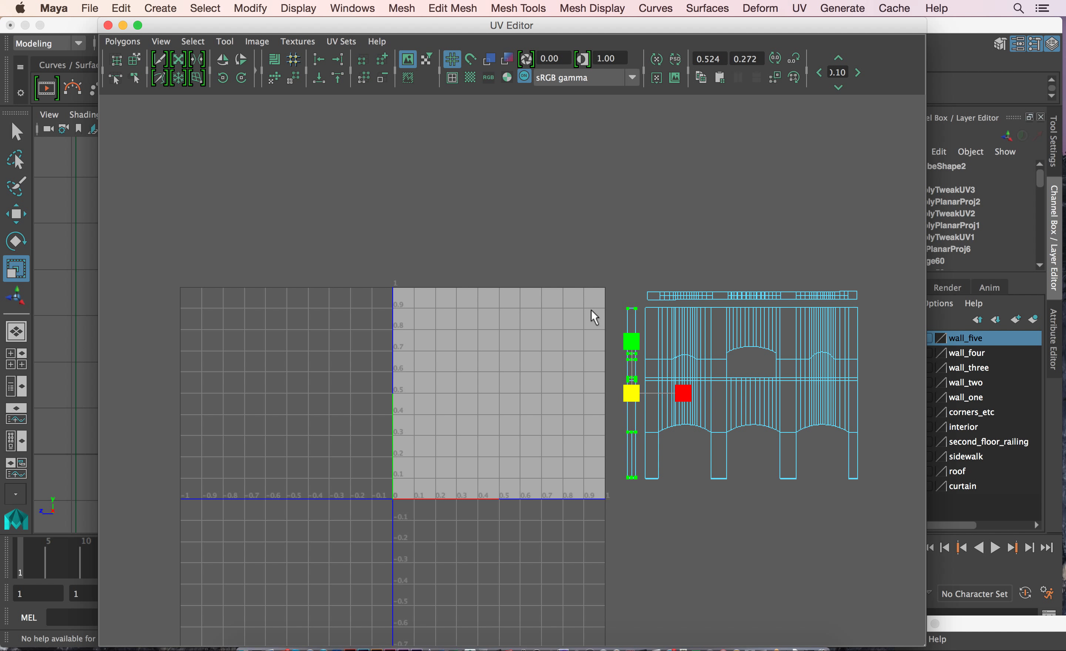
key(w)
drag(685, 393, 689, 395)
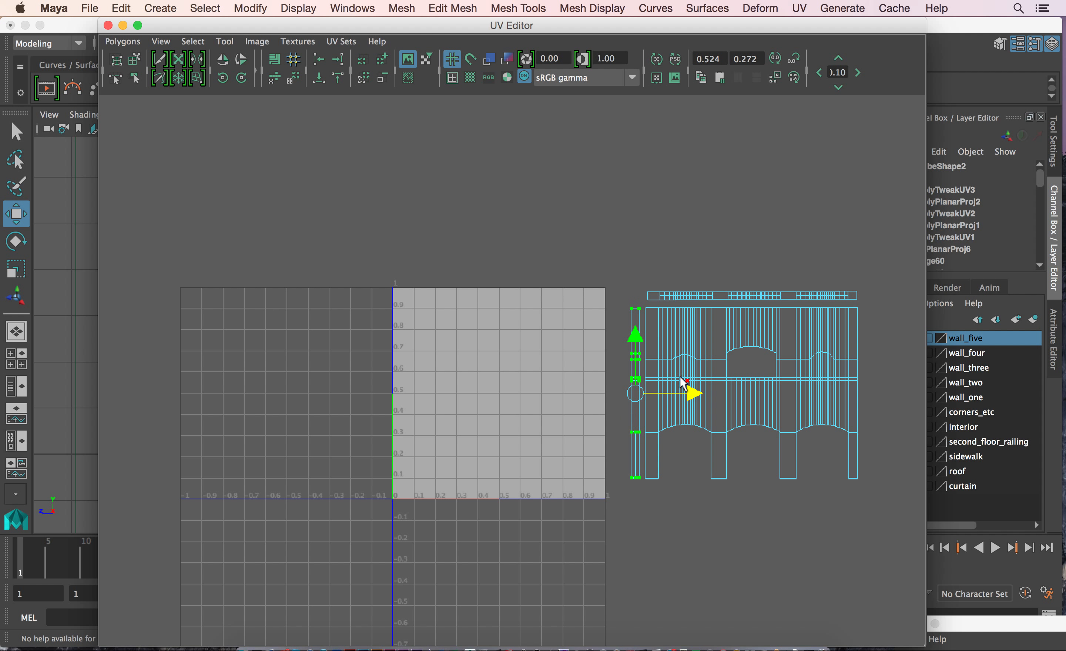
Select all of the wall's UV shells and move them together into the UV square.
drag(595, 262, 871, 550)
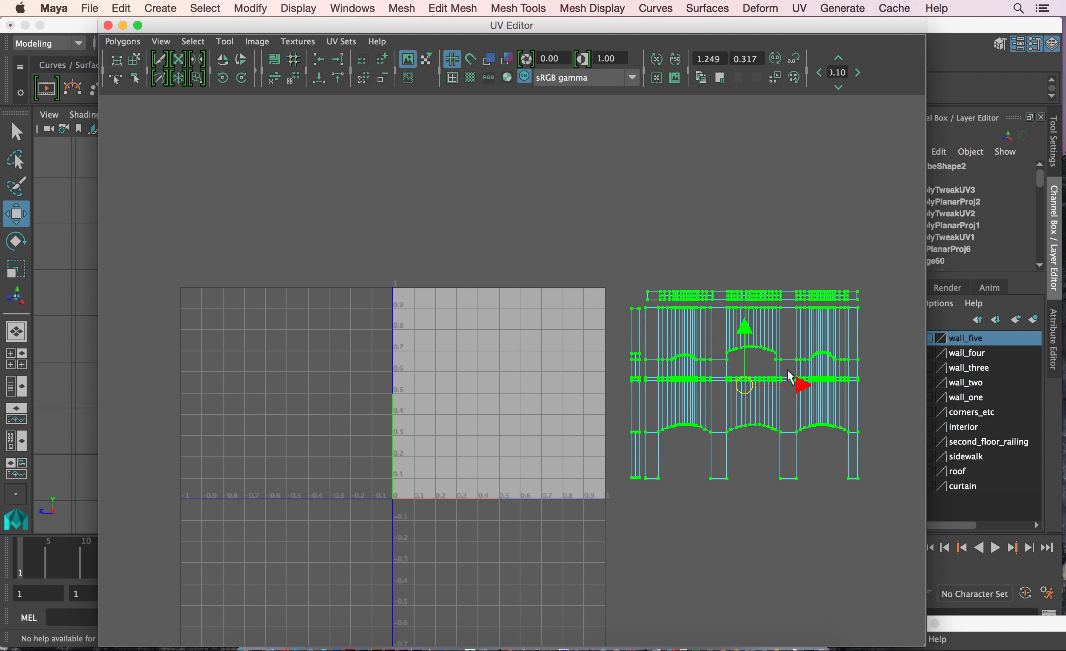
drag(797, 389, 556, 387)
key(r)
key(w)
Frame the finished wall in the perspective view and hide the wall_five layer.
drag(432, 22, 406, 549)
key(space)
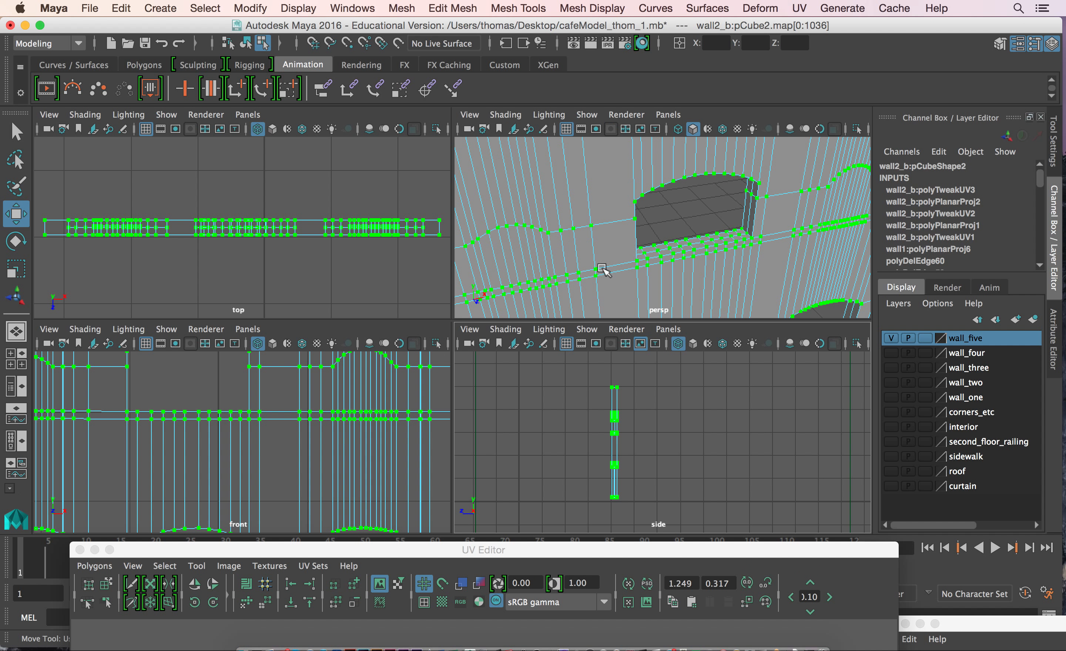
key(space)
key(f)
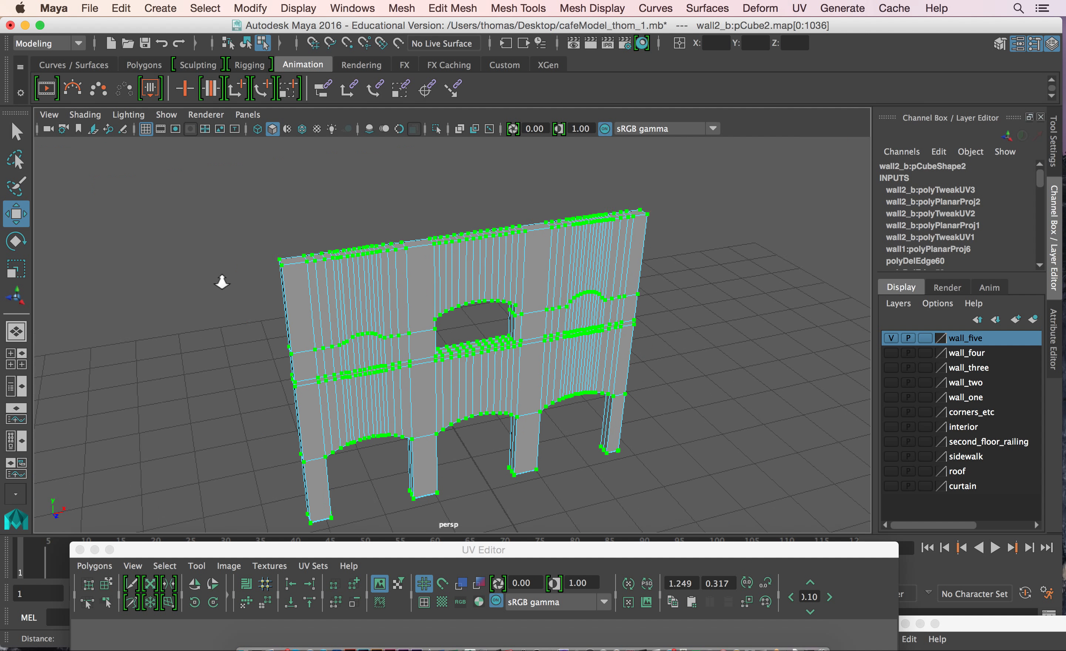
click(890, 338)
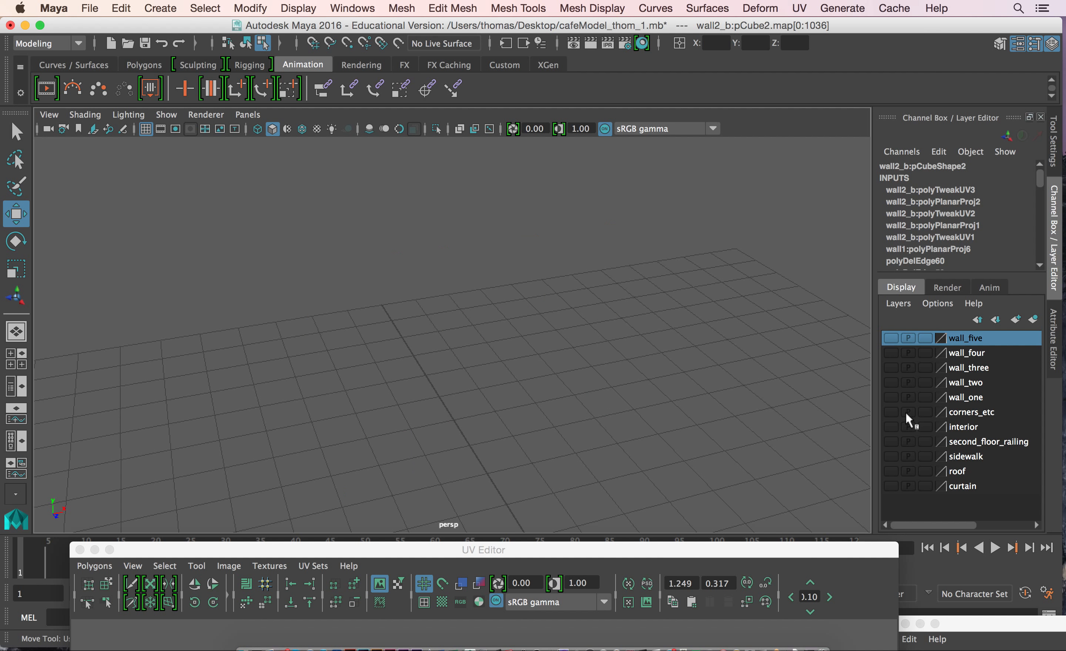
click(890, 412)
alt+drag(685, 406, 500, 340)
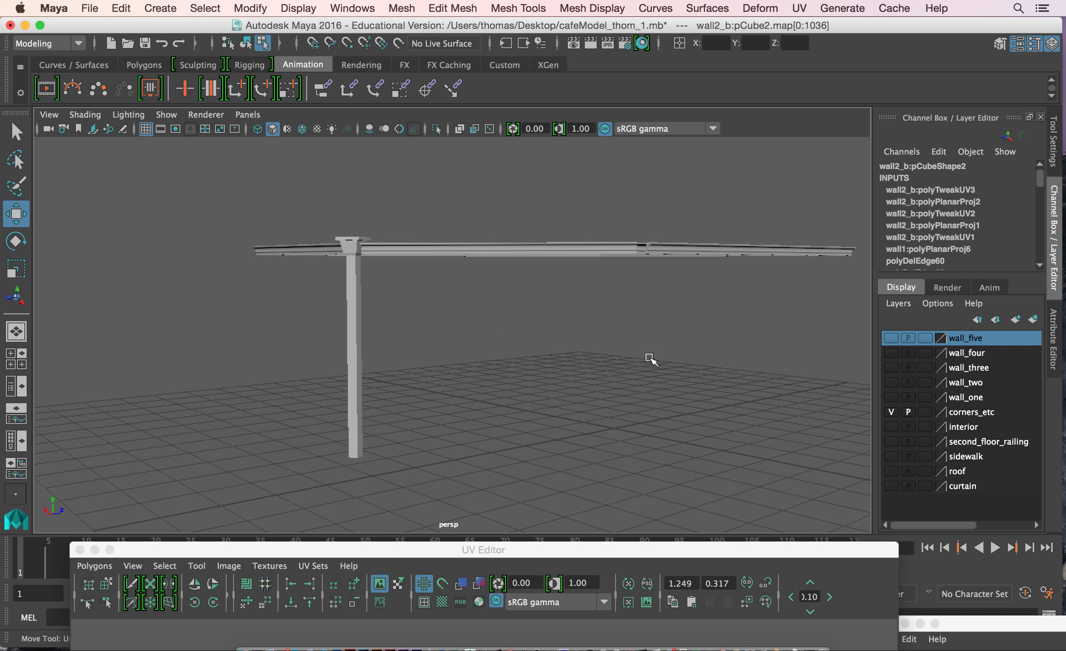
click(891, 411)
Show the curtain layer, return to object mode and select the awning4 awning at the end of the row.
click(891, 485)
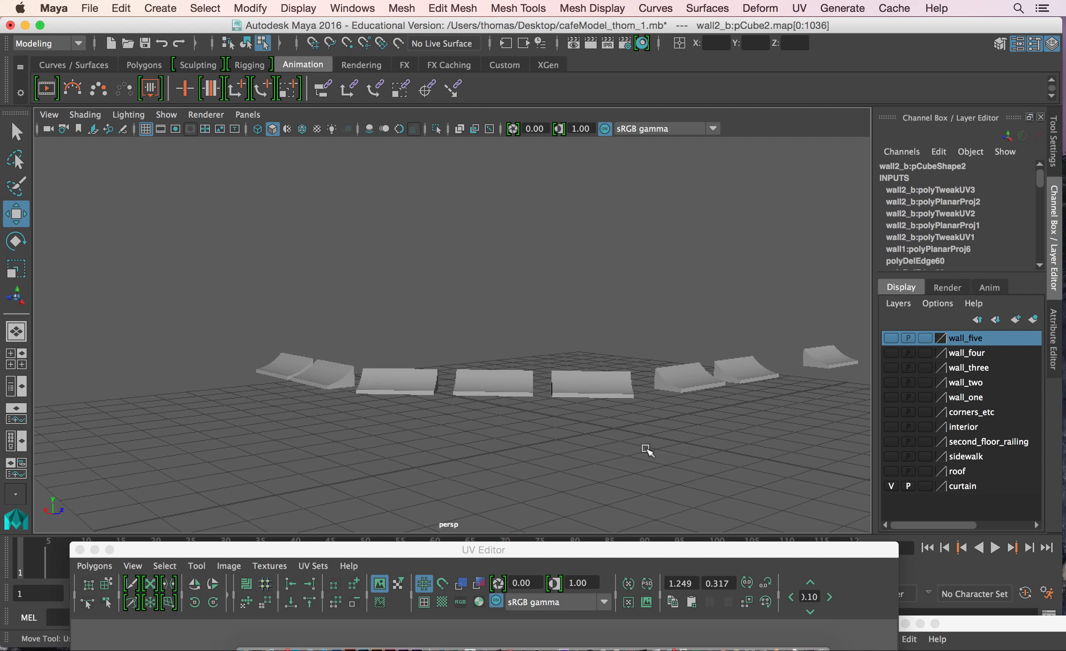
click(284, 362)
alt+drag(154, 404, 744, 344)
alt+drag(343, 371, 347, 369)
alt+middle_drag(348, 369, 510, 302)
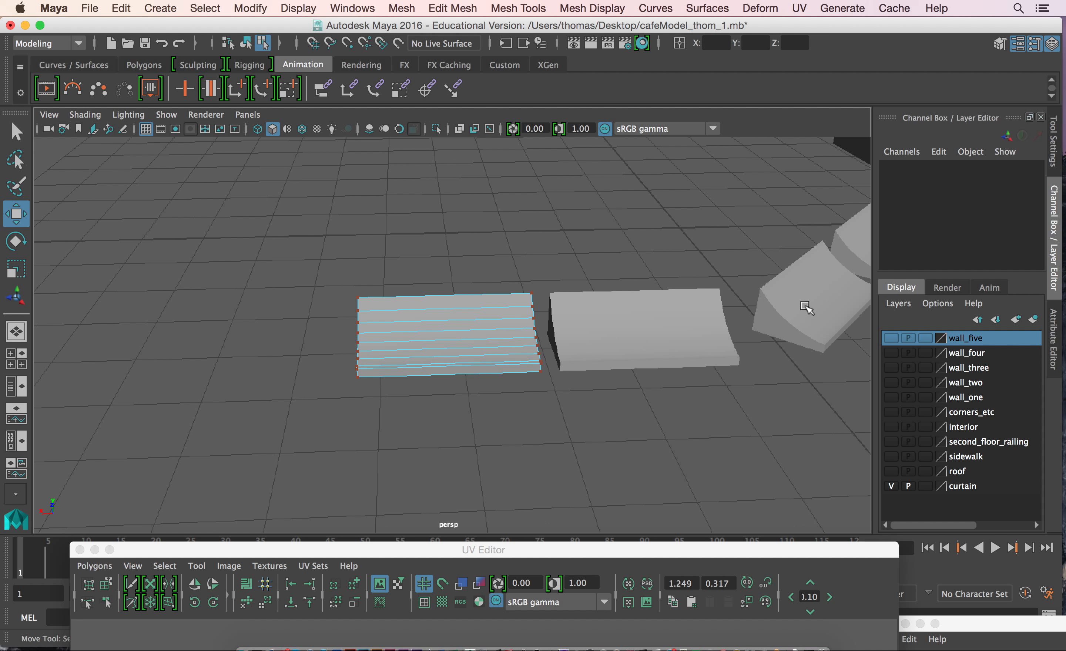
right_drag(452, 245, 542, 218)
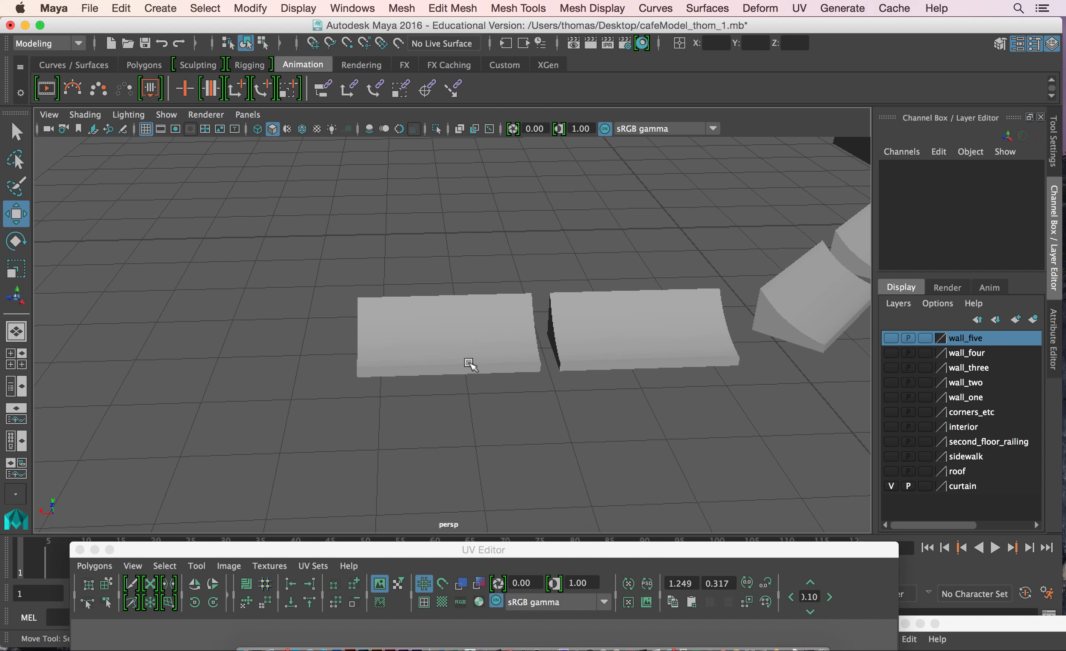
click(450, 362)
mouse_move(443, 352)
alt+mouse_down()
mouse_move(429, 300)
mouse_move(430, 462)
mouse_move(438, 350)
alt+mouse_up()
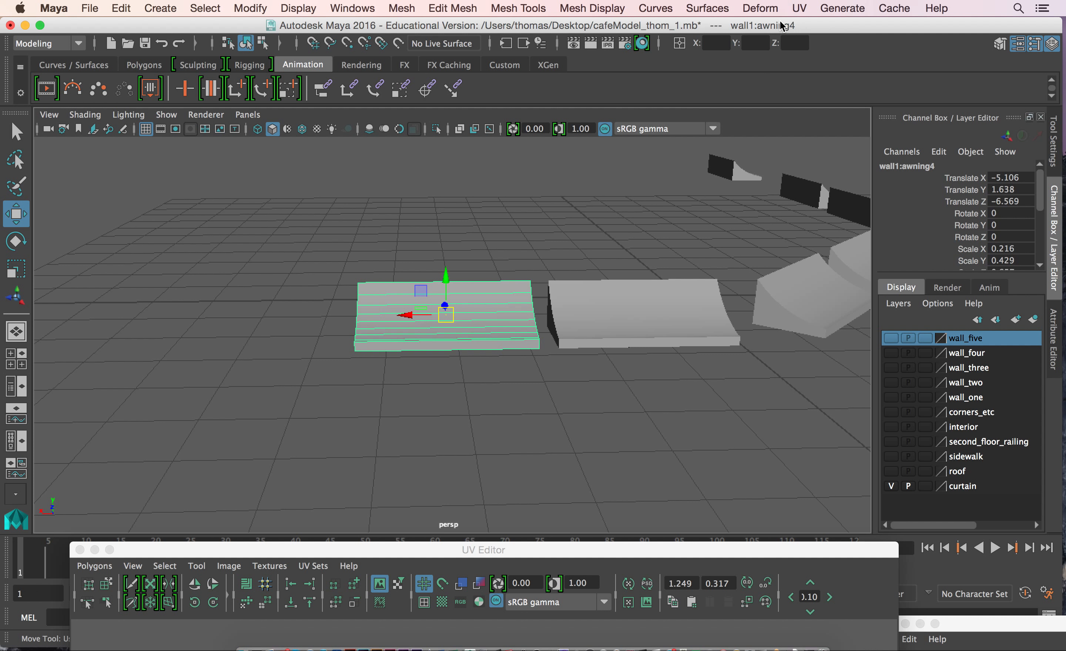
Apply an automatic UV projection to the selected awning and bring its shells up in the UV Editor.
click(801, 7)
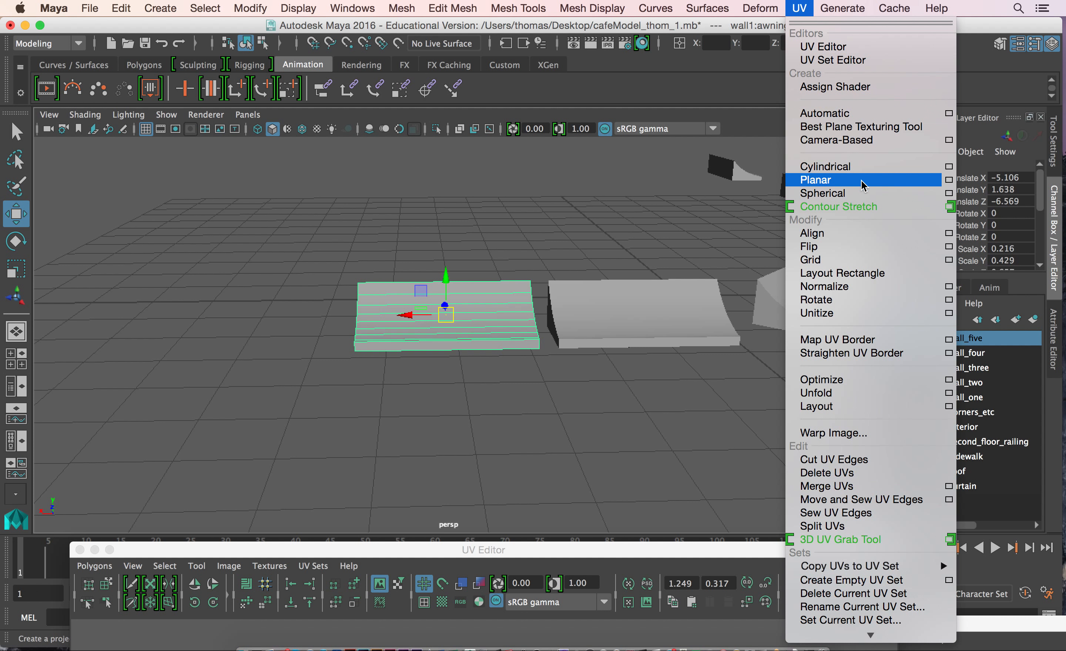
click(857, 113)
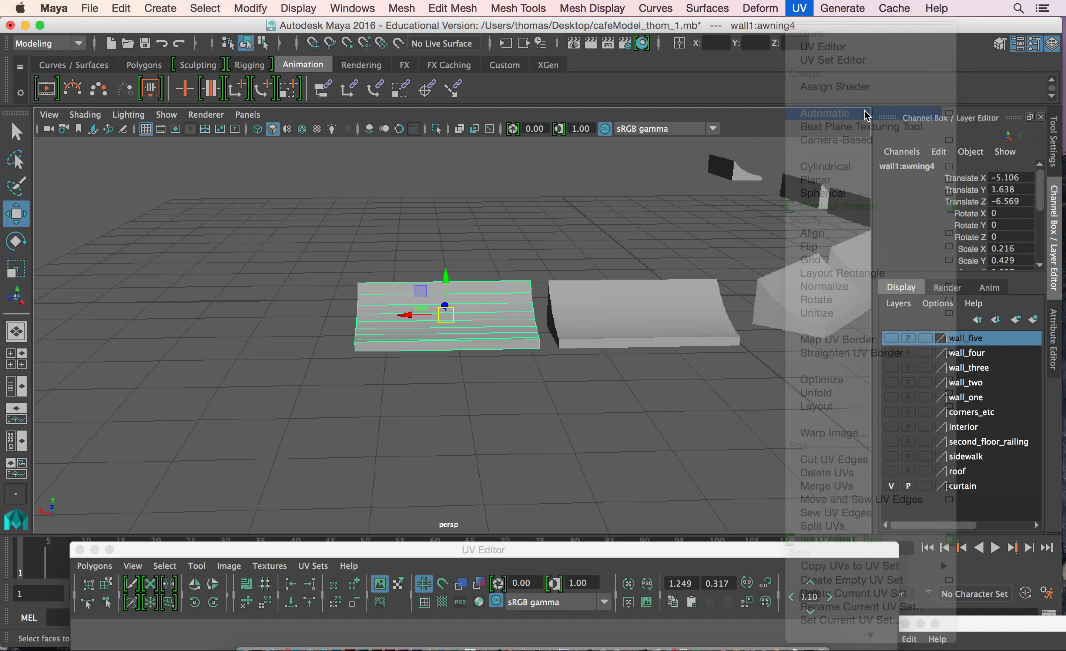
drag(746, 550, 782, 41)
alt+right_drag(327, 445, 701, 465)
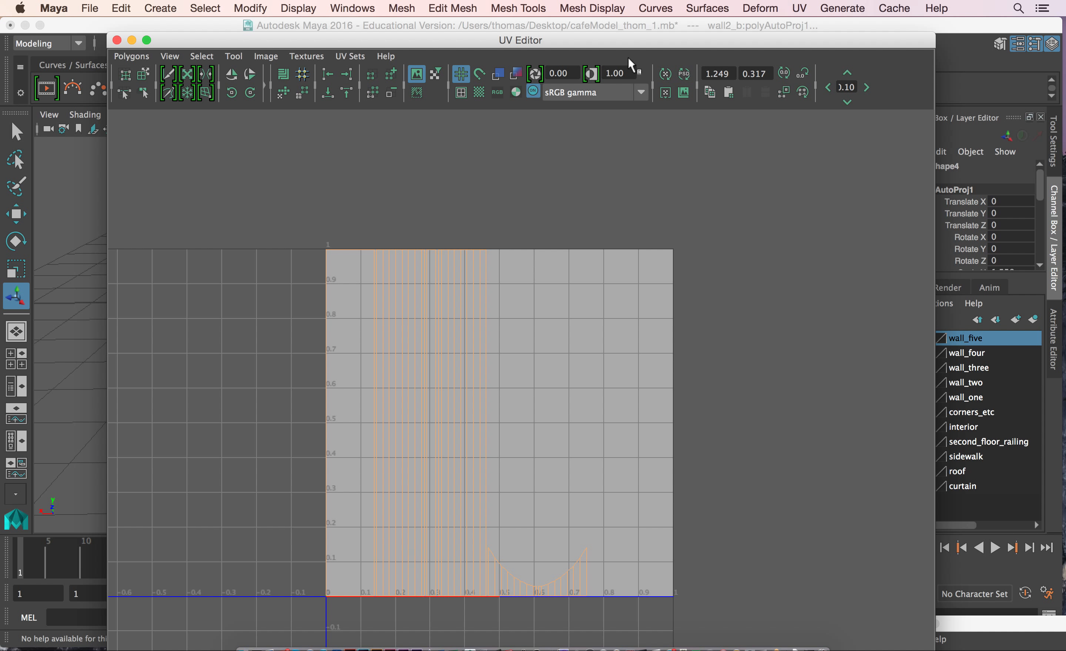
Switch the awning to face selection and select only its curved top faces from the side view.
drag(617, 25, 513, 487)
click(341, 333)
key(f)
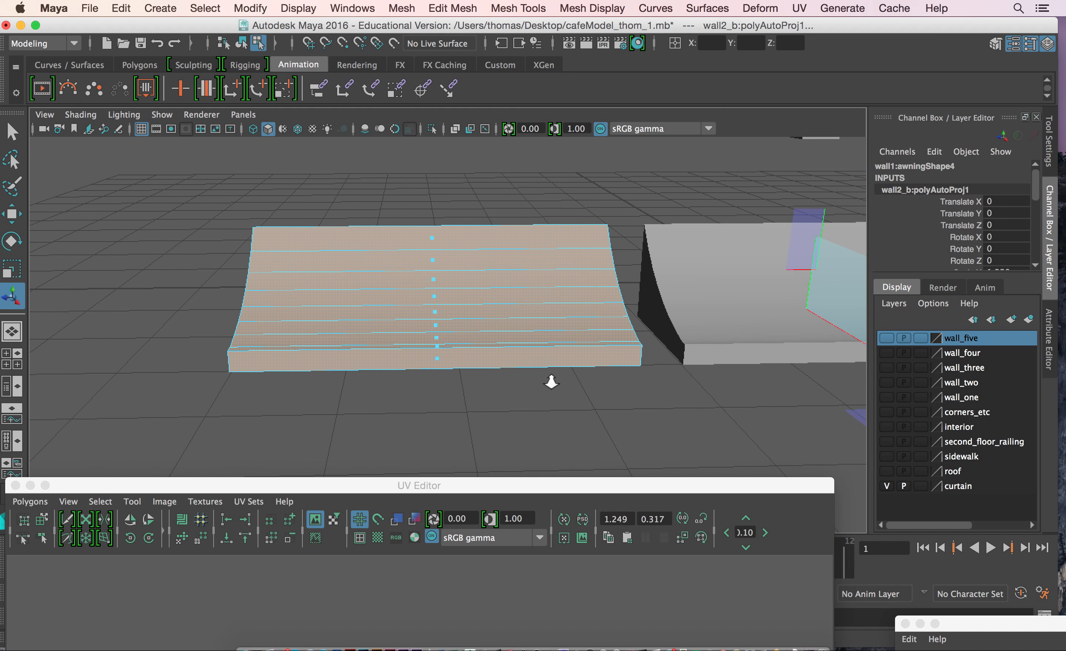
right_drag(447, 338, 428, 311)
key(space)
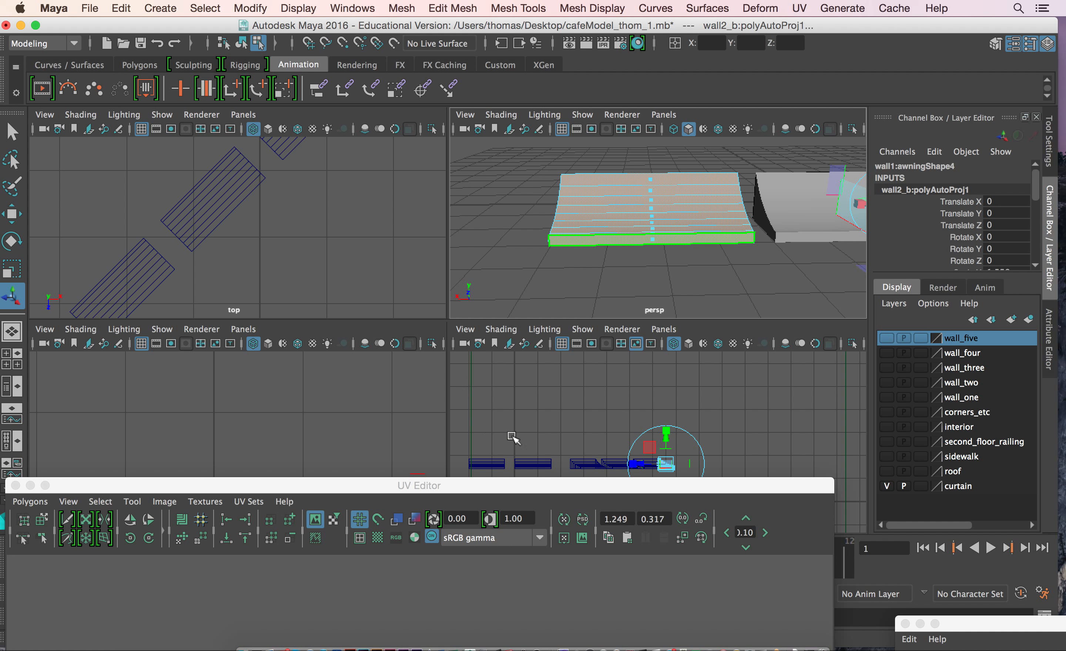
key(space)
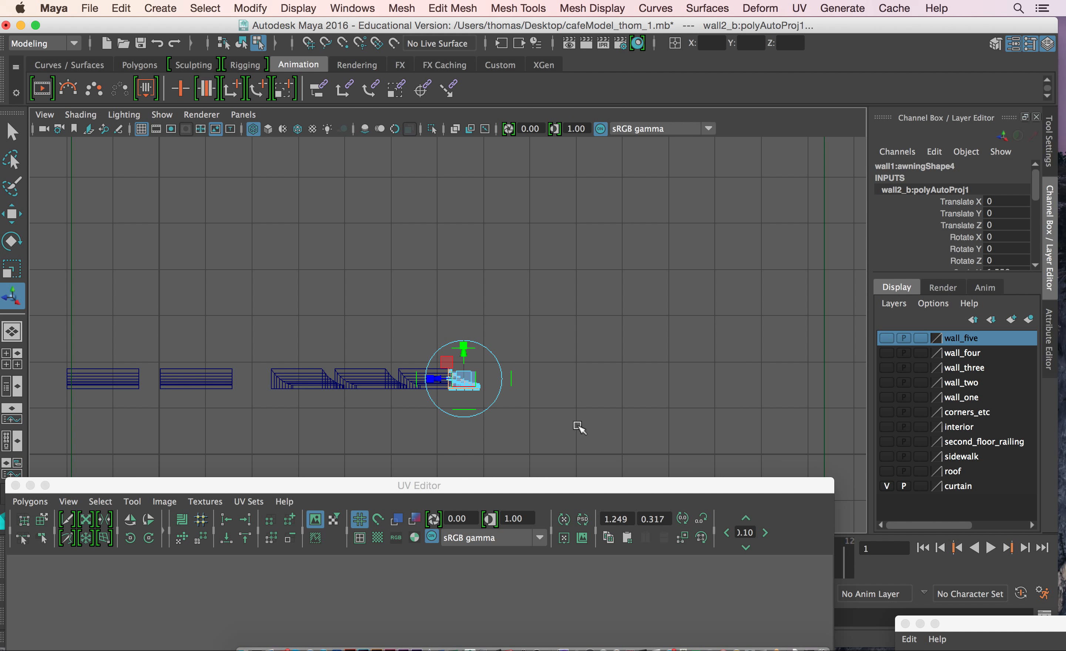
key(f)
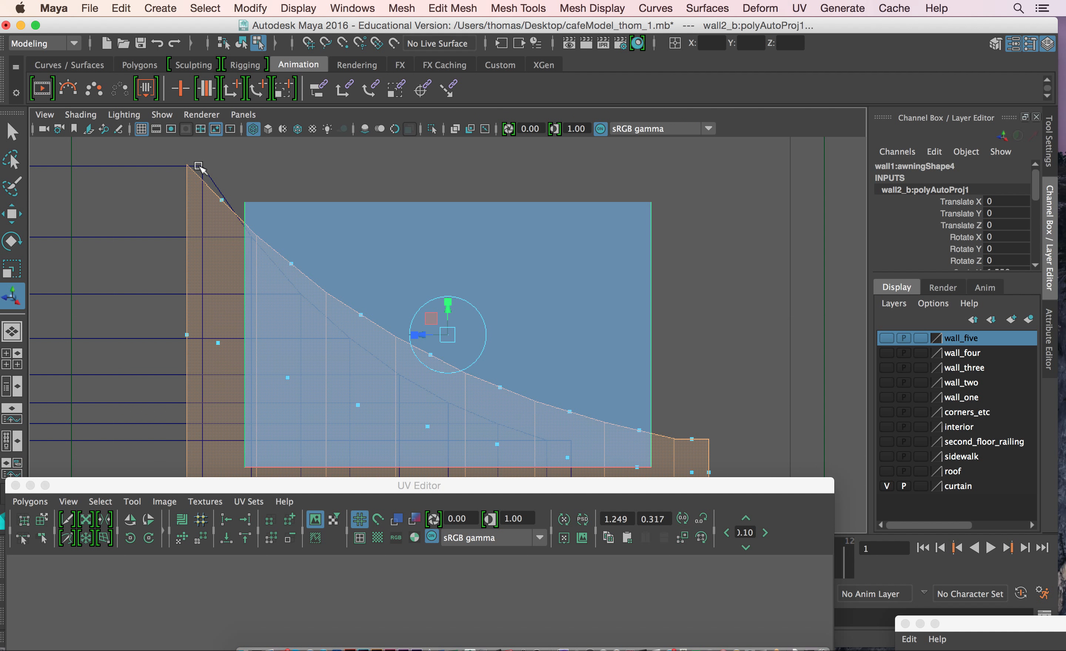
drag(148, 159, 684, 405)
shift+drag(547, 374, 756, 445)
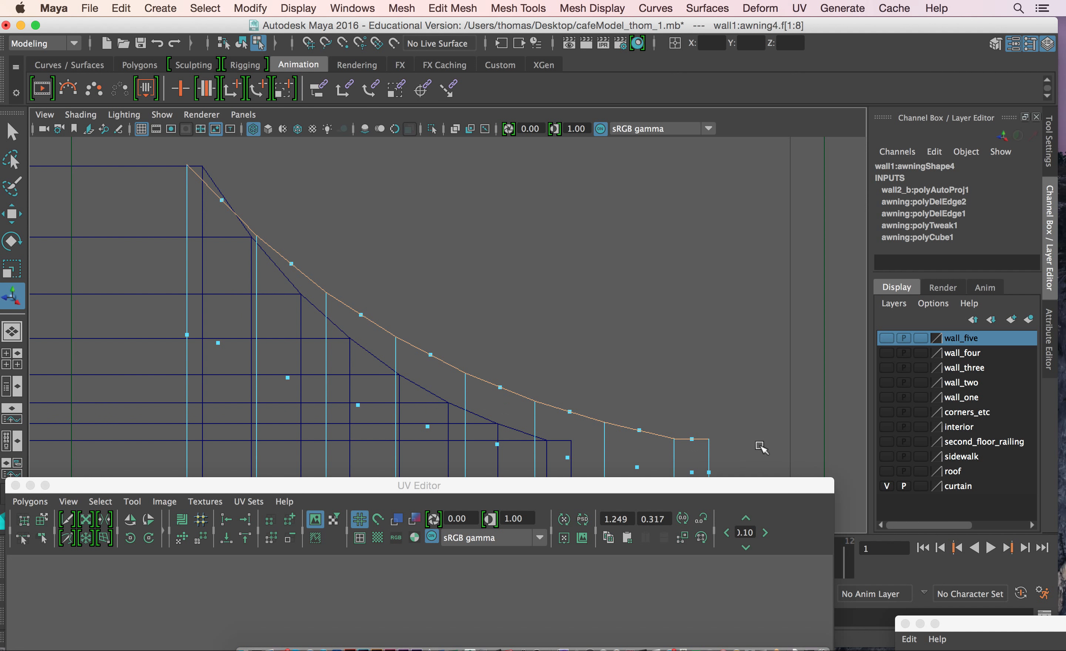
Apply a planar UV projection to the awning's curved top faces from the top view.
scroll(558, 407, down, 5)
scroll(621, 416, up, 8)
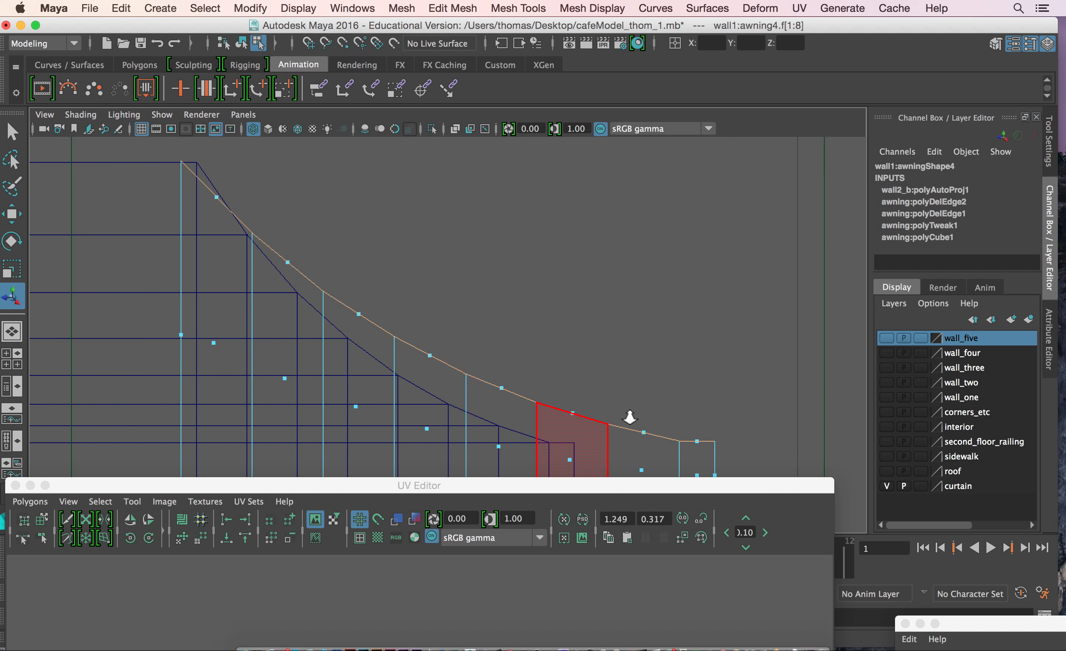
key(space)
key(space)
key(space)
key(space)
key(space)
key(space)
key(f)
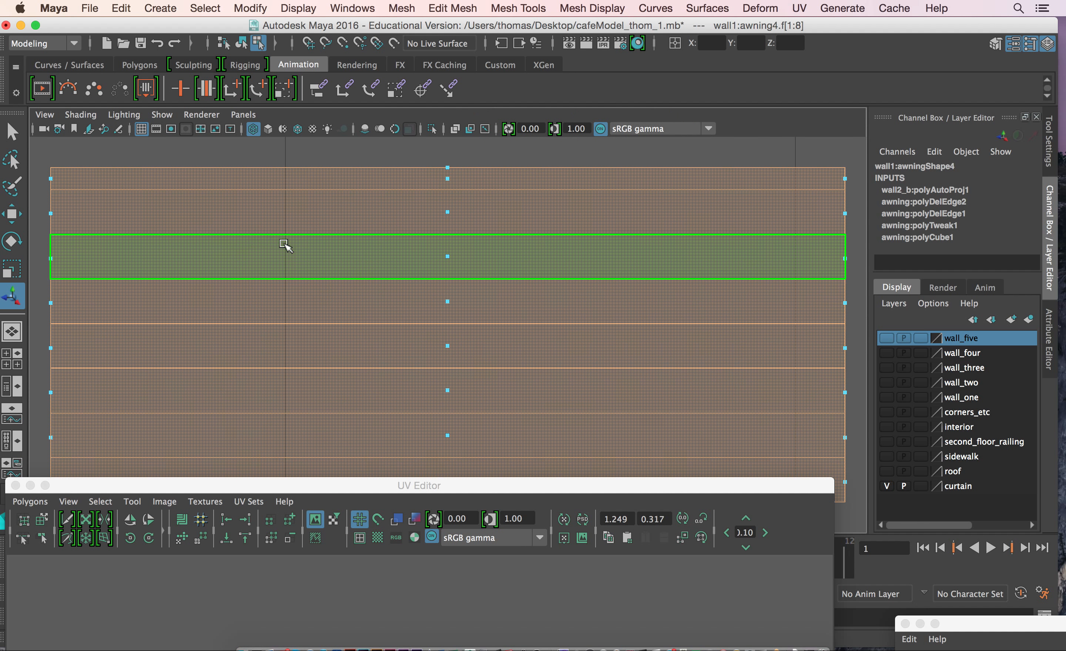
alt+right_drag(556, 363, 442, 350)
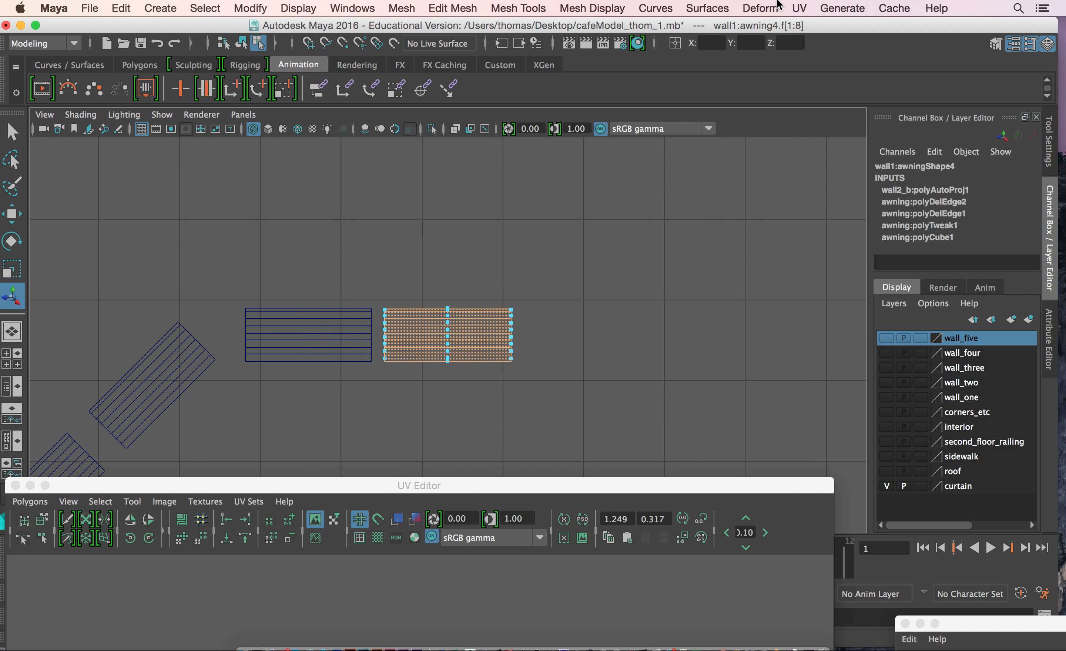
click(798, 8)
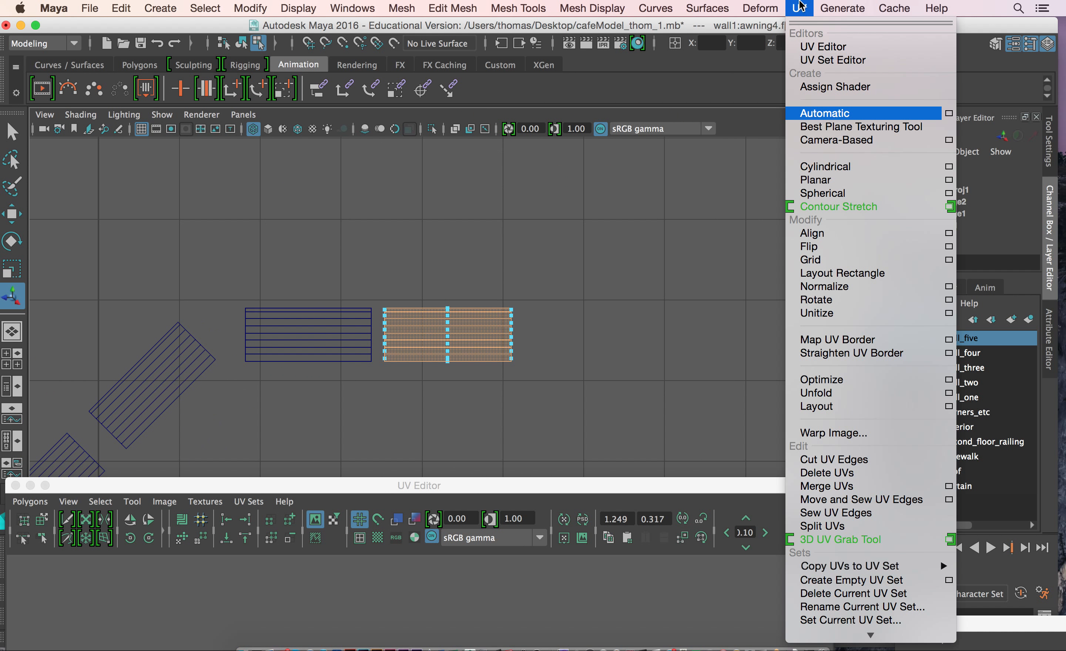
click(825, 181)
Select the striped top-face shell's UVs and move them above the UV square.
drag(660, 480, 763, 81)
right_drag(549, 477, 603, 474)
drag(706, 536, 711, 550)
key(w)
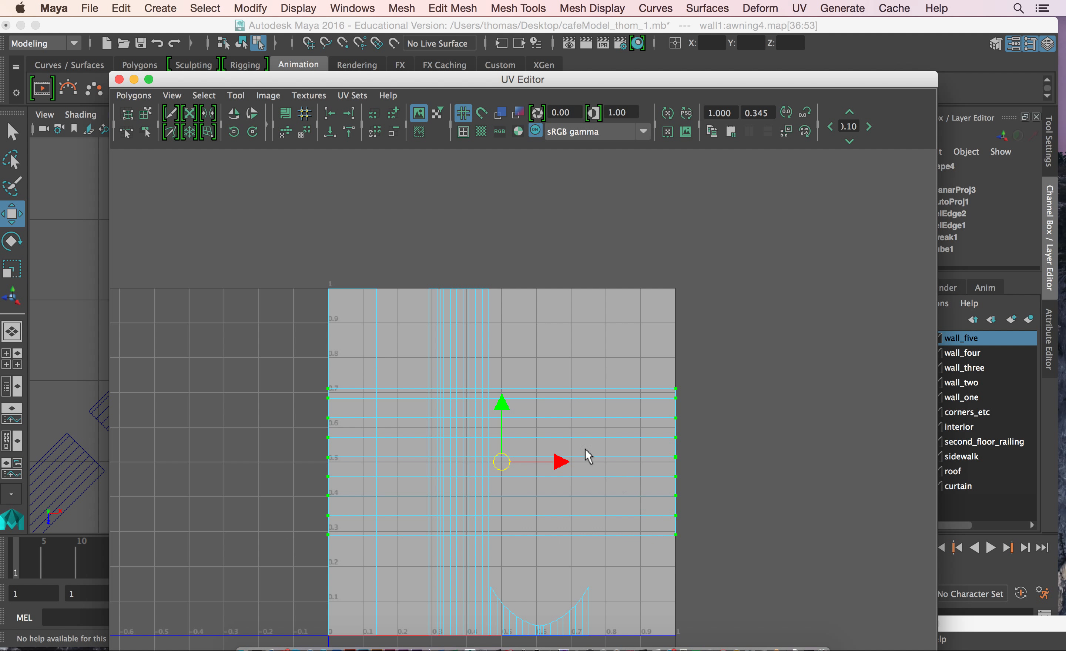
drag(502, 400, 445, 147)
alt+right_drag(364, 449, 302, 443)
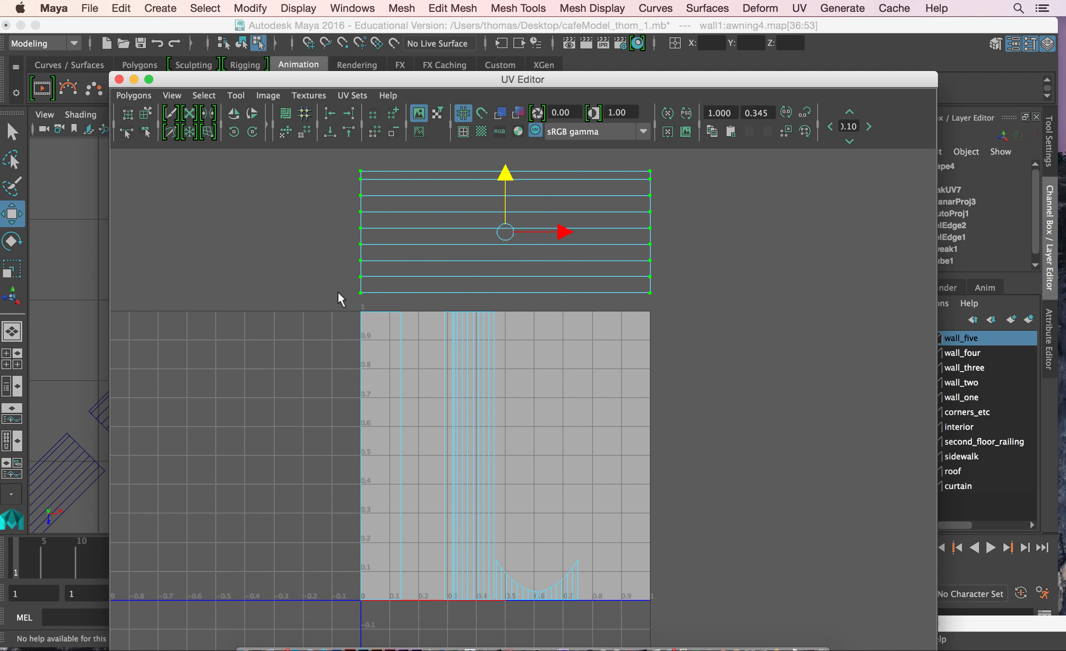
Select the leftover automatic-projection shells and move them out of the UV square to its right side.
drag(426, 407, 726, 644)
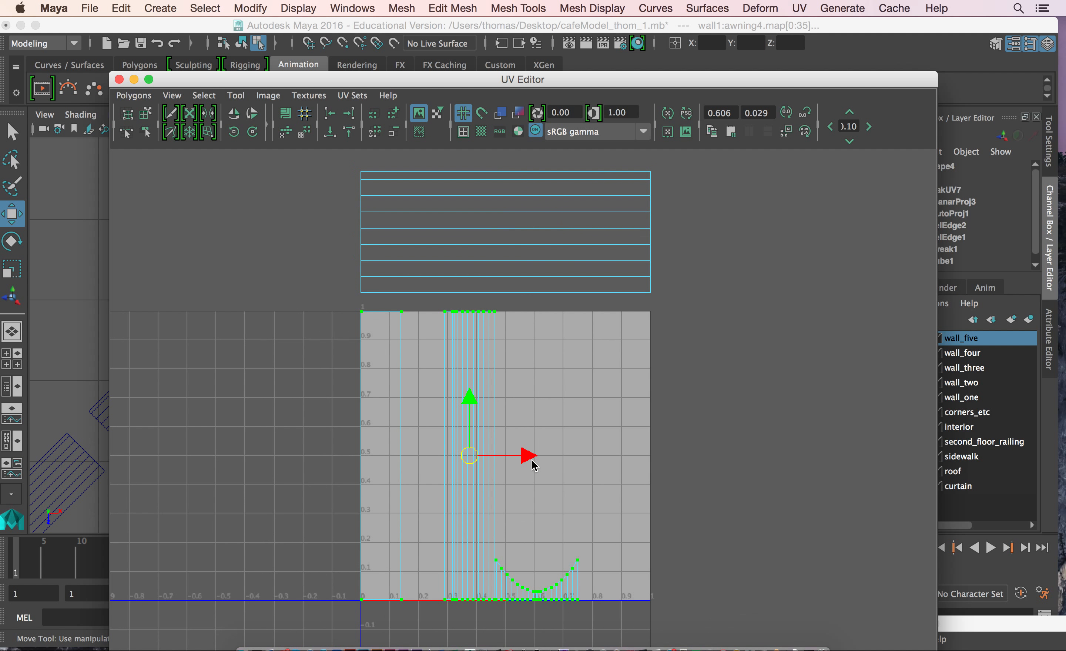
drag(533, 460, 788, 505)
drag(539, 79, 509, 605)
Select the awning's narrow front lip face and its flat back face in the perspective view.
key(space)
key(space)
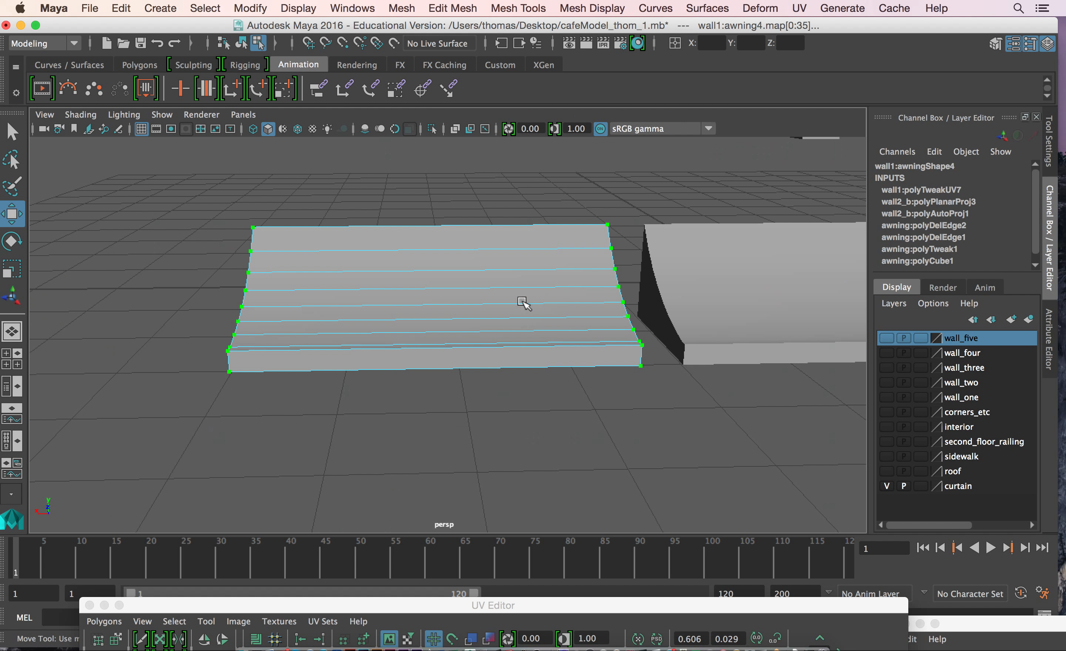
alt+drag(335, 364, 388, 347)
right_drag(538, 330, 533, 284)
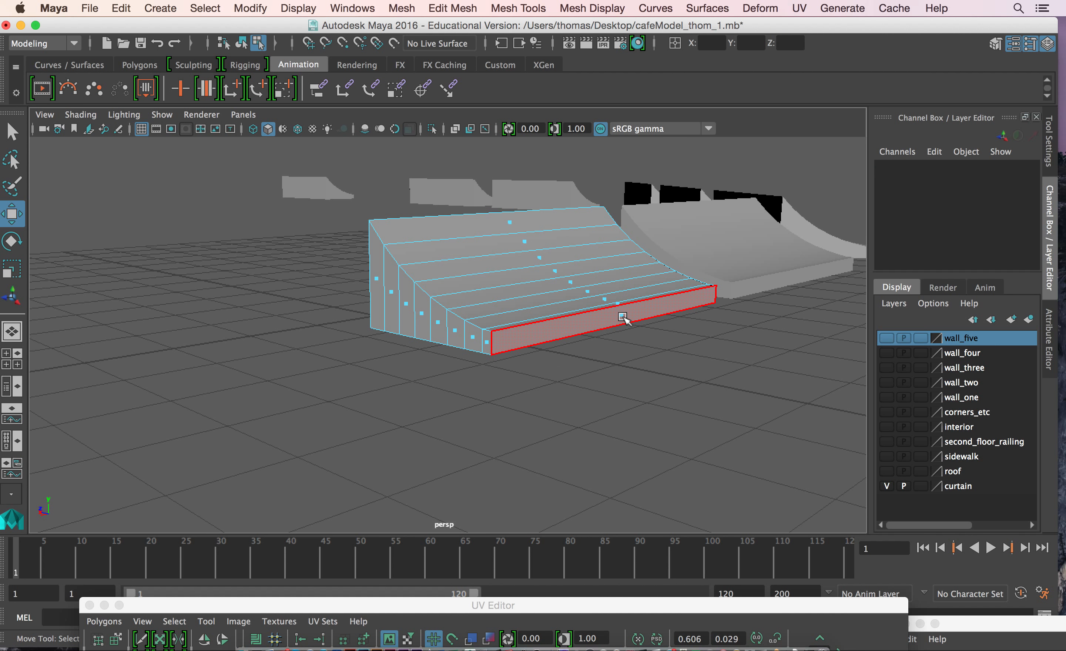
click(623, 317)
alt+drag(414, 443, 611, 459)
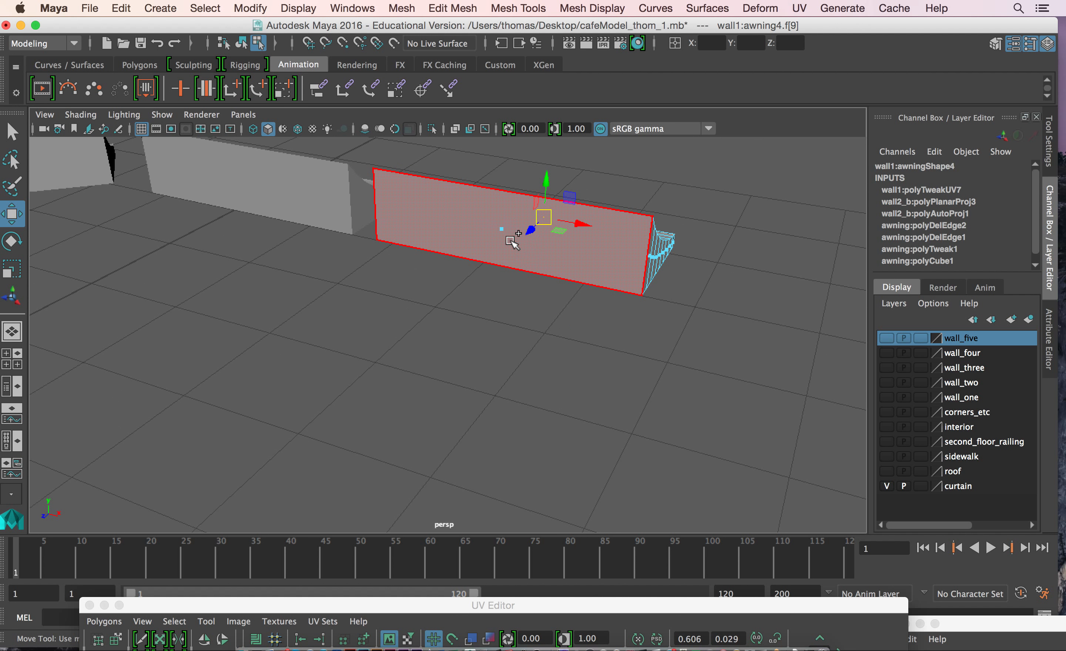
click(502, 232)
alt+drag(561, 381, 514, 295)
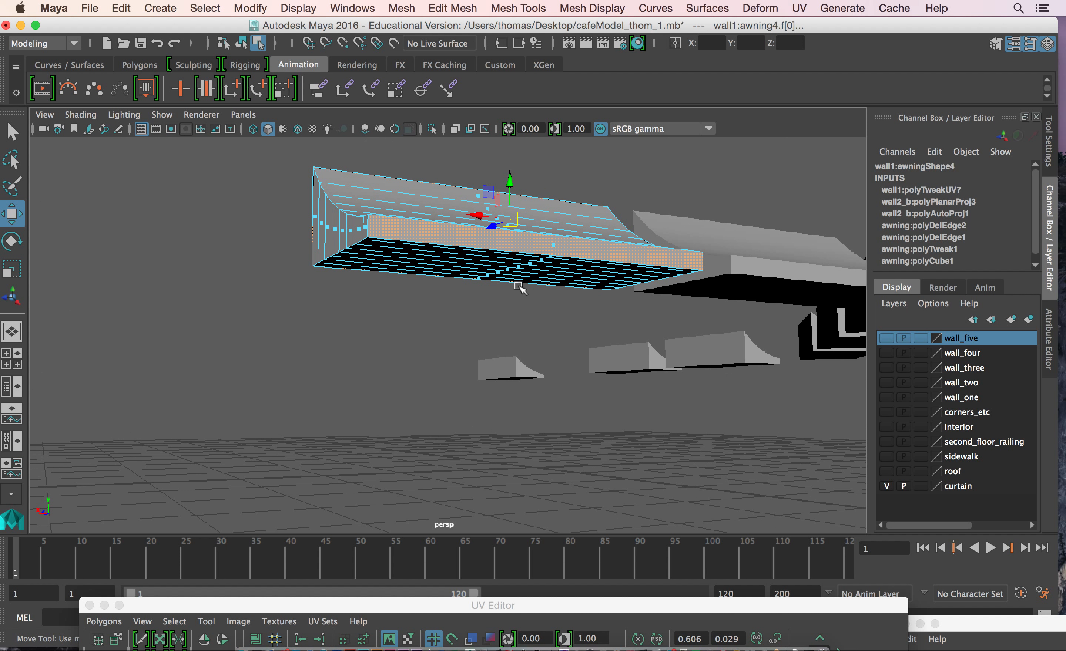
alt+drag(447, 333, 336, 338)
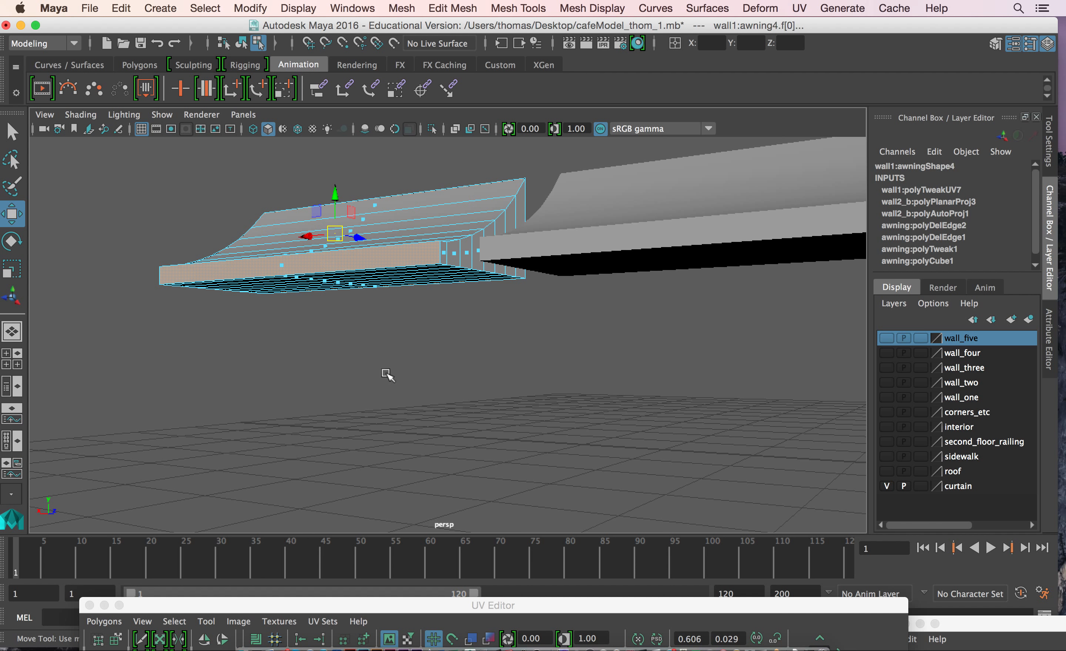
Apply a planar UV projection to the front lip and back faces from the front view.
key(space)
key(space)
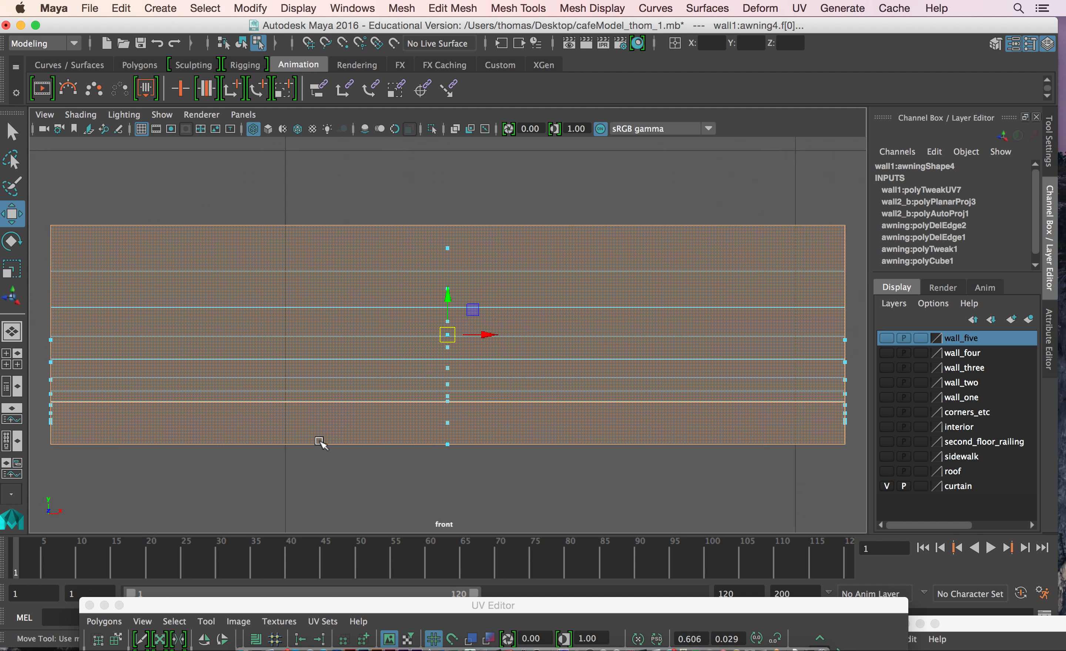
click(804, 7)
click(818, 173)
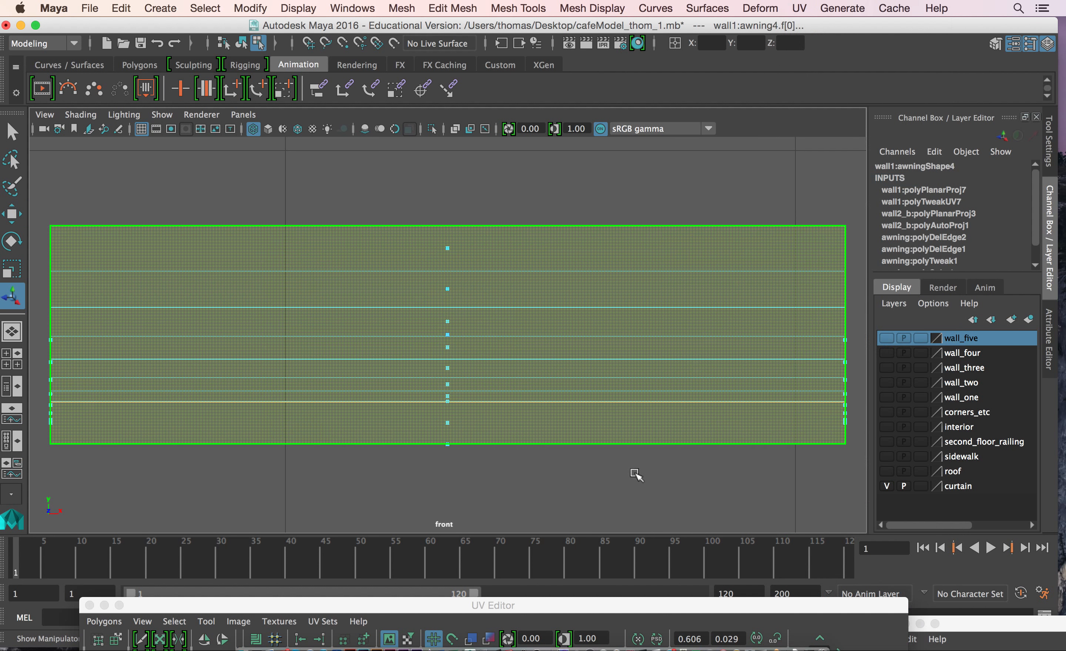
Select the front and back faces' UV shell and move it above the top-face shell.
double_click(586, 608)
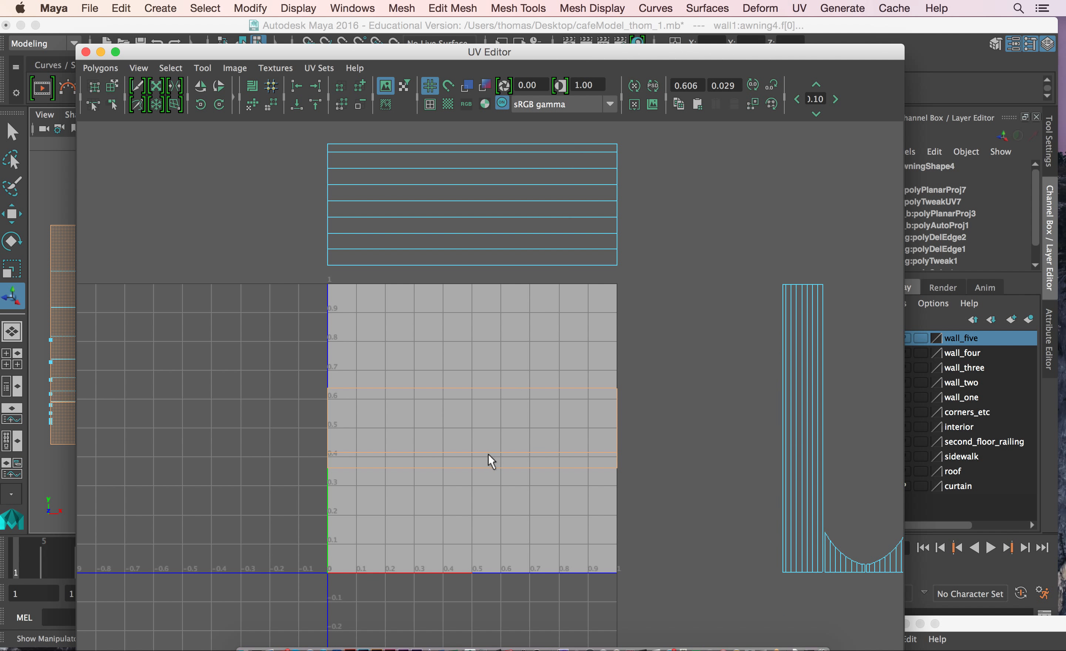
right_drag(481, 445, 542, 442)
drag(397, 460, 665, 570)
alt+right_drag(615, 542, 261, 475)
key(w)
drag(481, 361, 481, 147)
drag(454, 59, 469, 530)
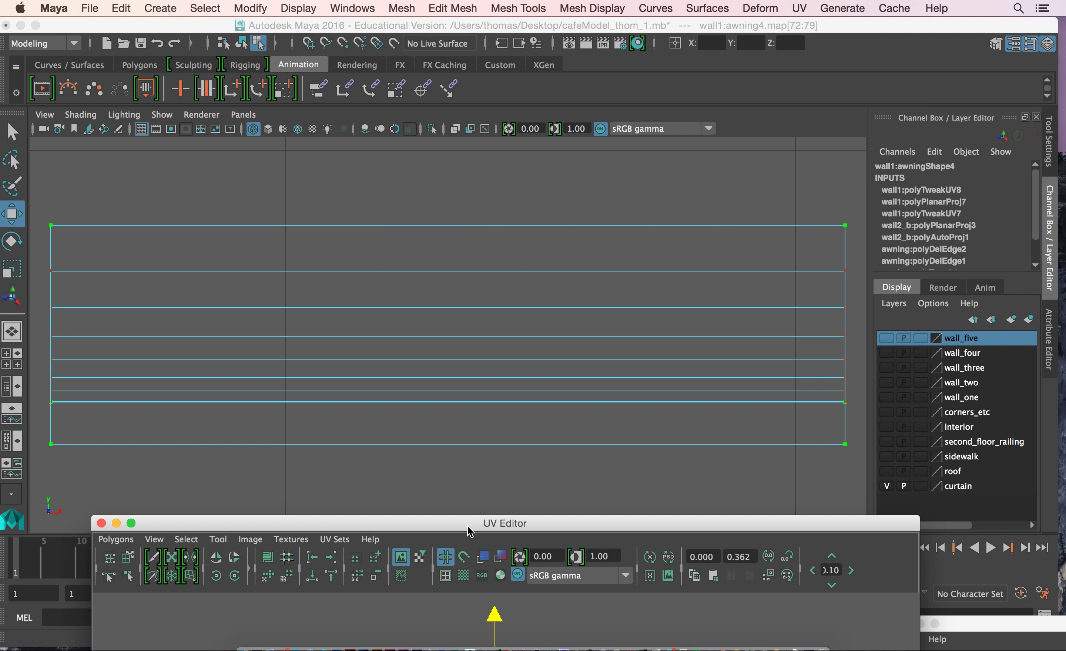
Select the side faces at both ends of the awning from the front view.
key(space)
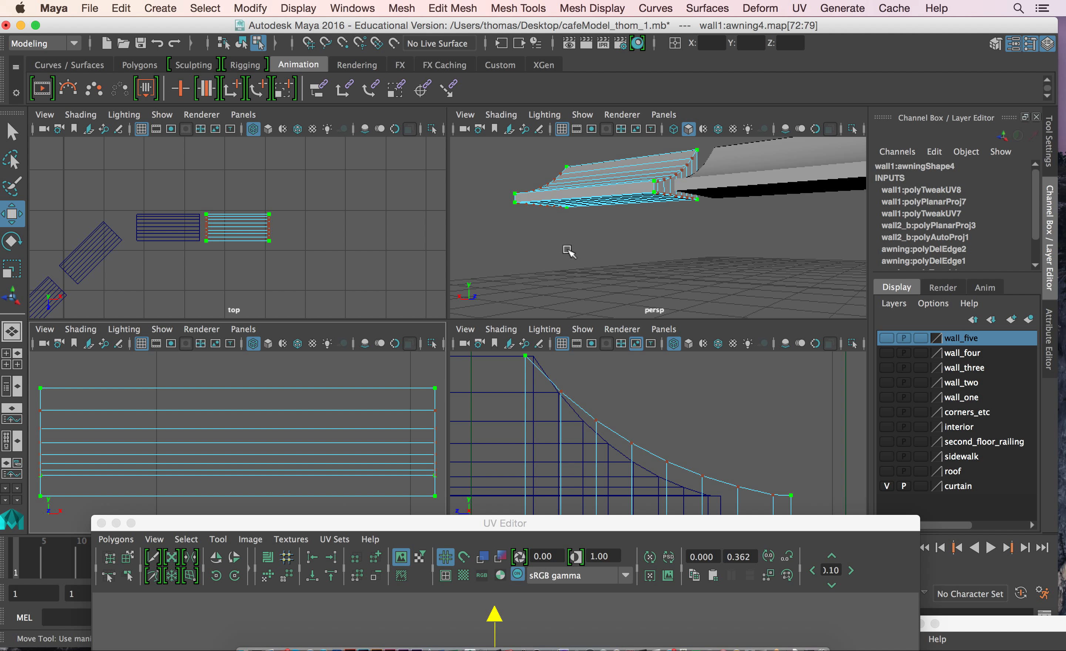
key(space)
right_drag(401, 243, 402, 284)
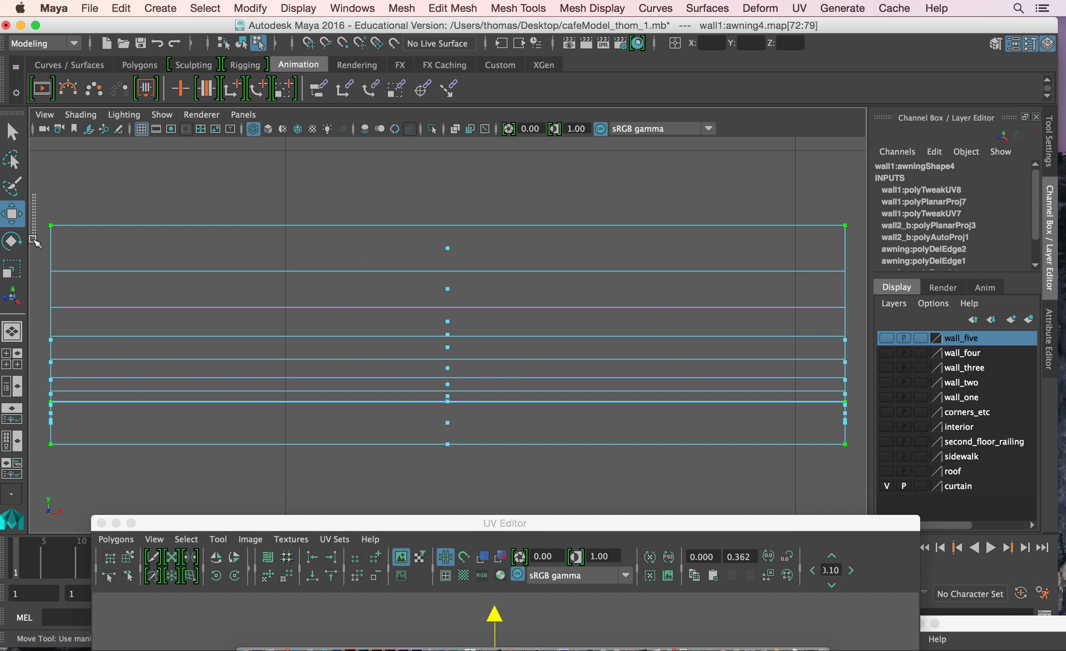
drag(34, 240, 78, 476)
shift+drag(814, 192, 856, 459)
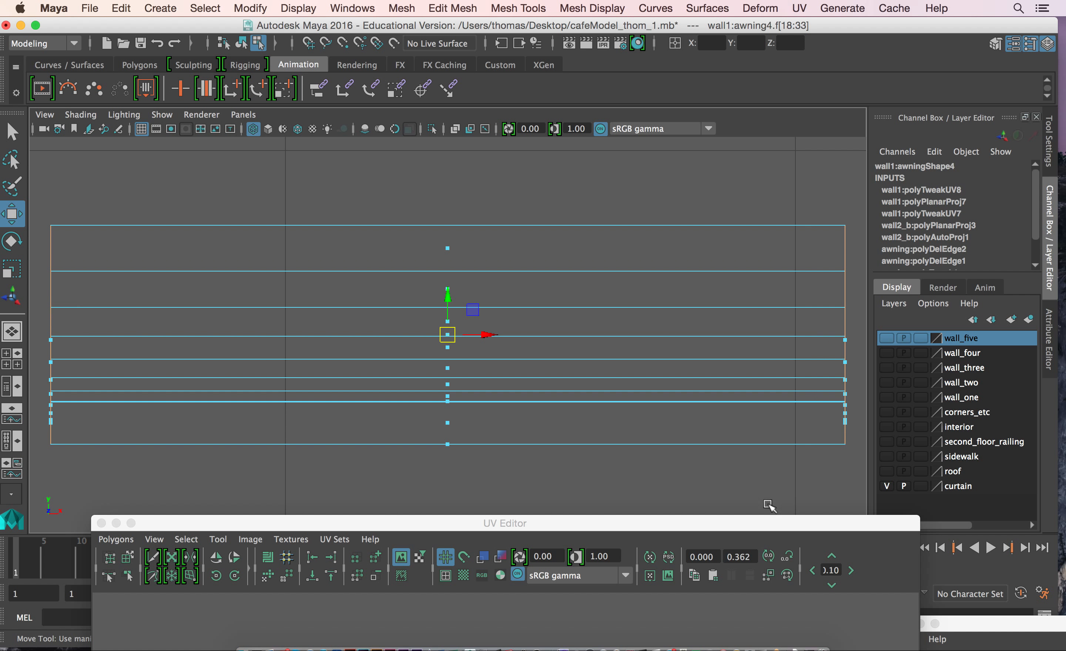
Apply a planar UV projection to the awning's two end sides from the side view.
key(space)
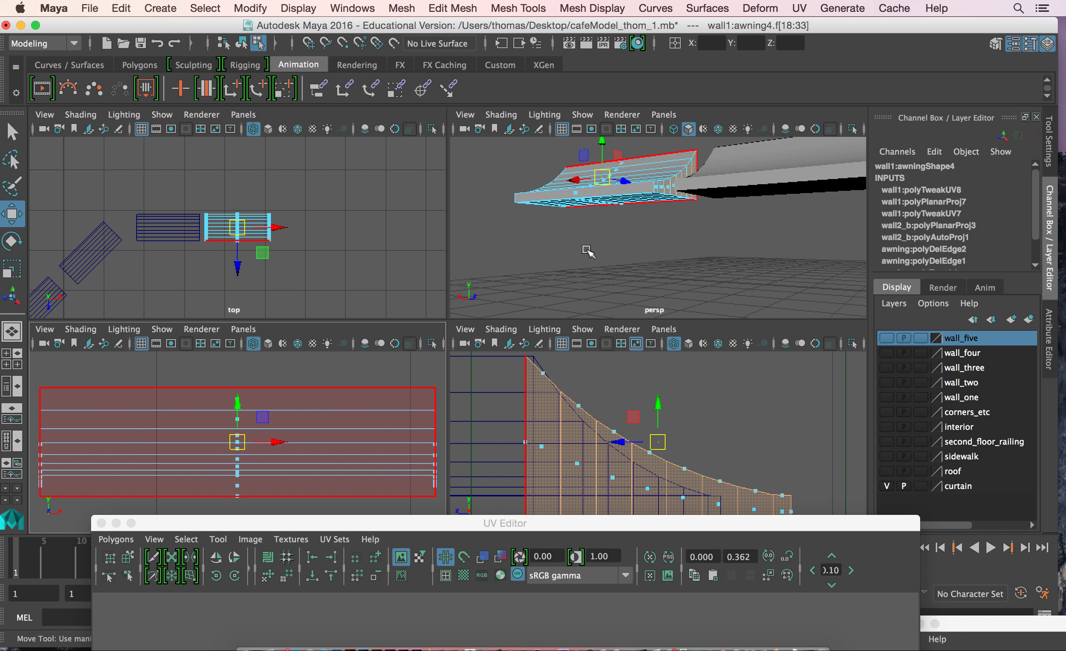
key(space)
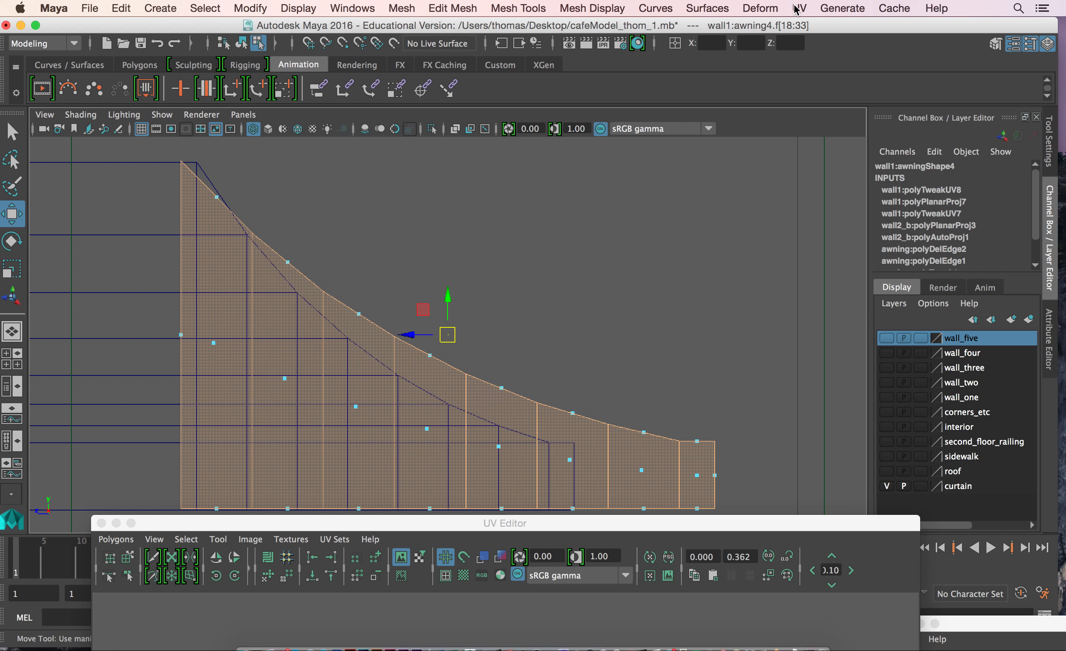
click(799, 9)
click(914, 175)
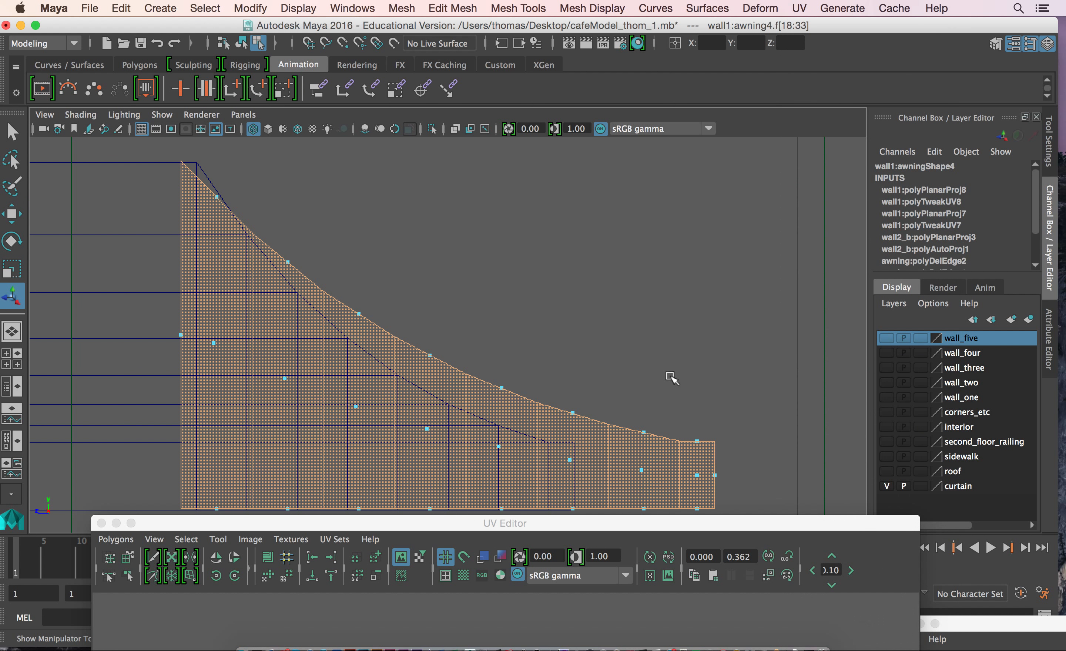
Scale the curved end-side UV shell to the front and back shell's height and place it directly to that shell's right.
drag(629, 525, 593, 14)
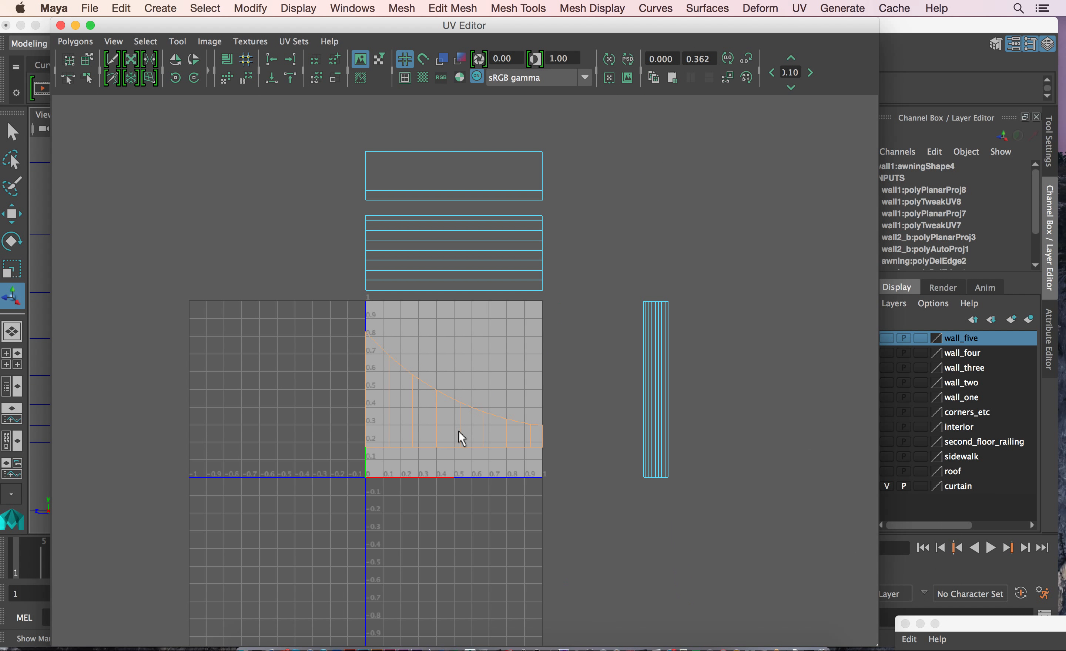
right_drag(473, 406, 448, 378)
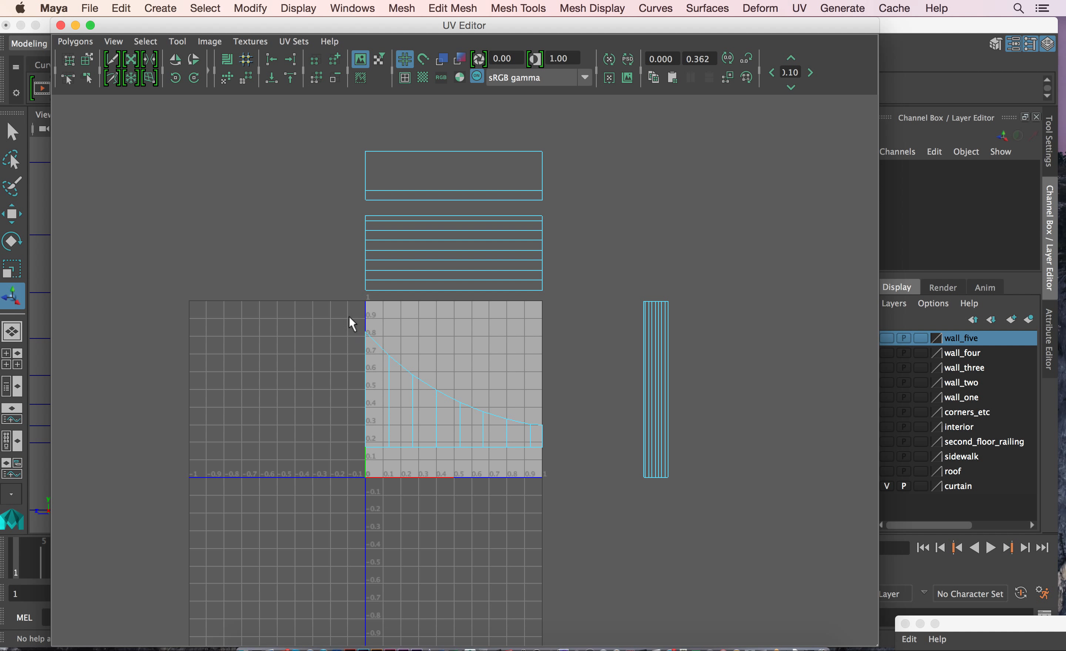
drag(550, 486, 564, 488)
key(r)
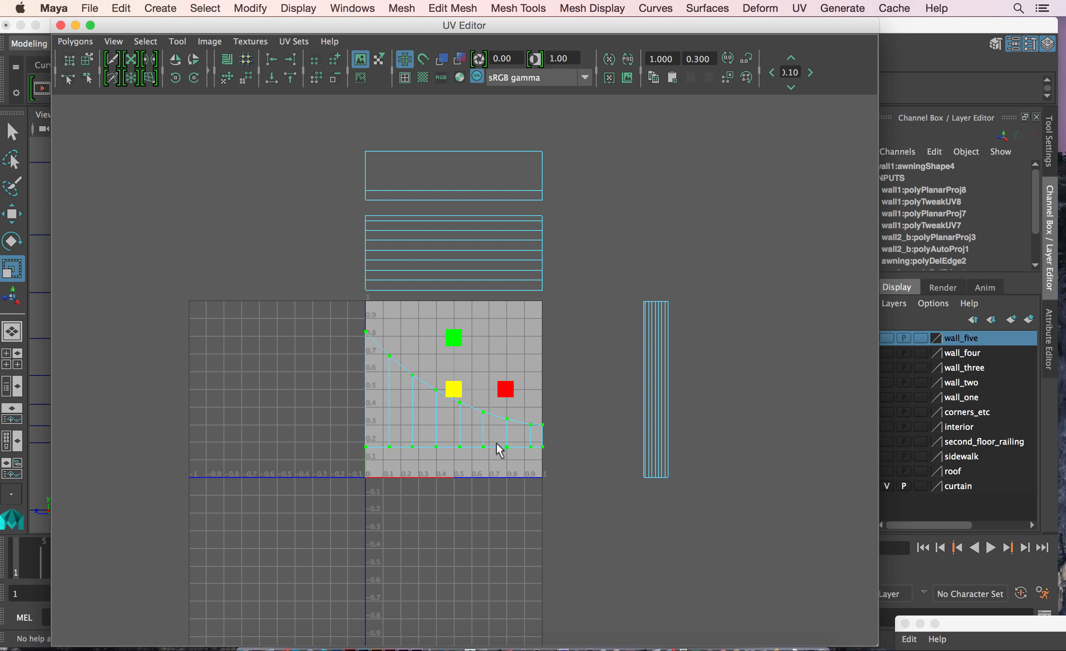
key(w)
drag(456, 400, 596, 179)
key(r)
key(w)
key(r)
key(w)
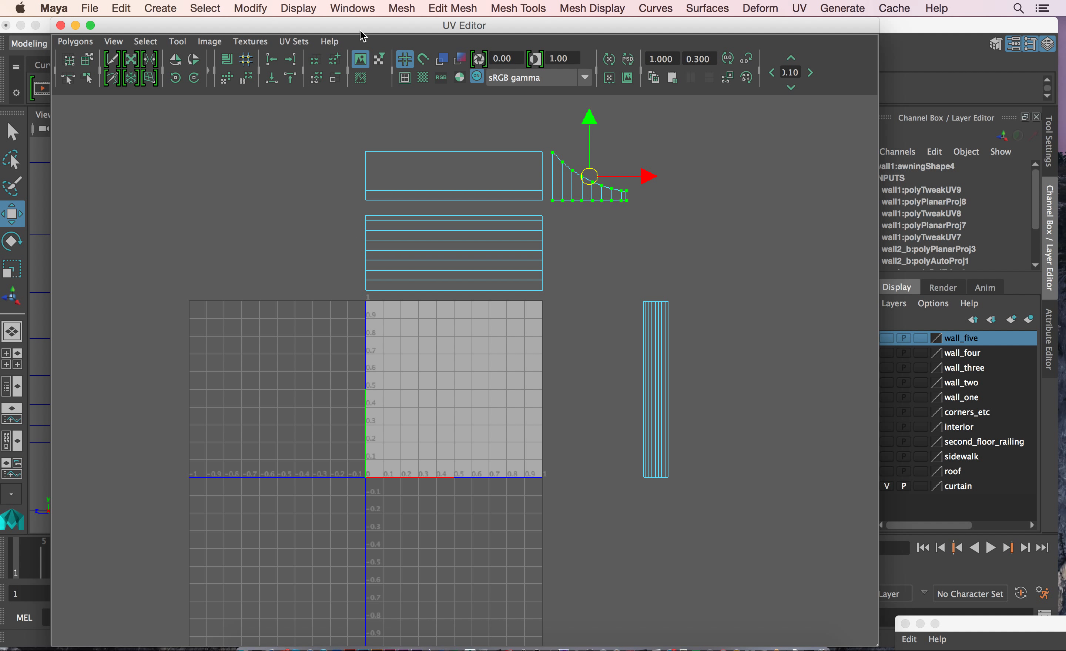
drag(362, 27, 510, 541)
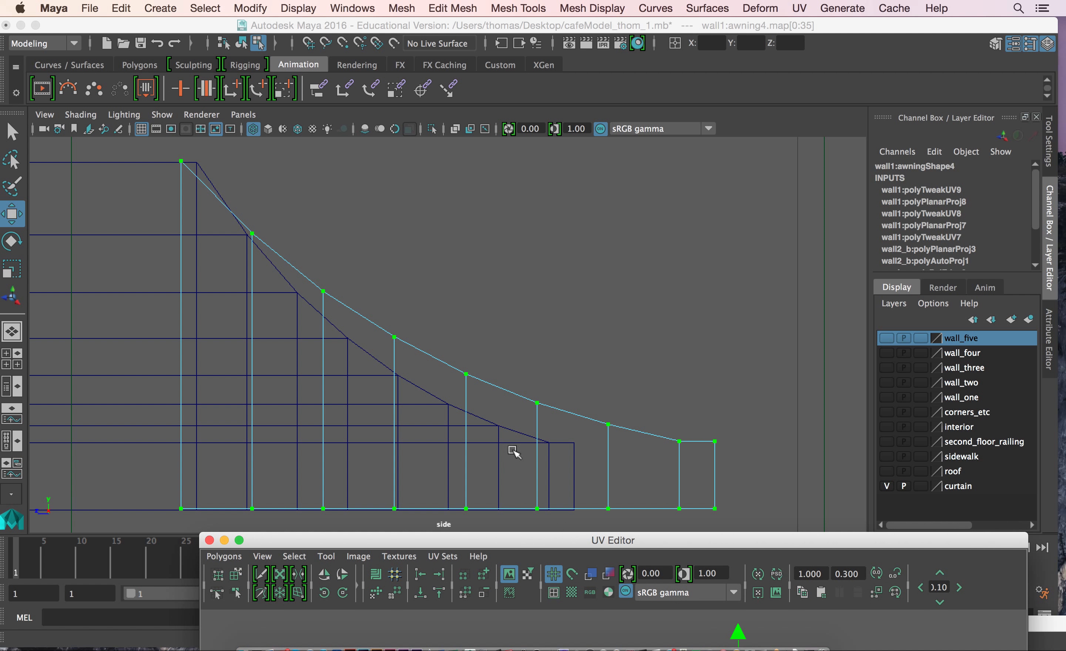
Switch the awning to face selection and select its bottom faces from the front view.
key(space)
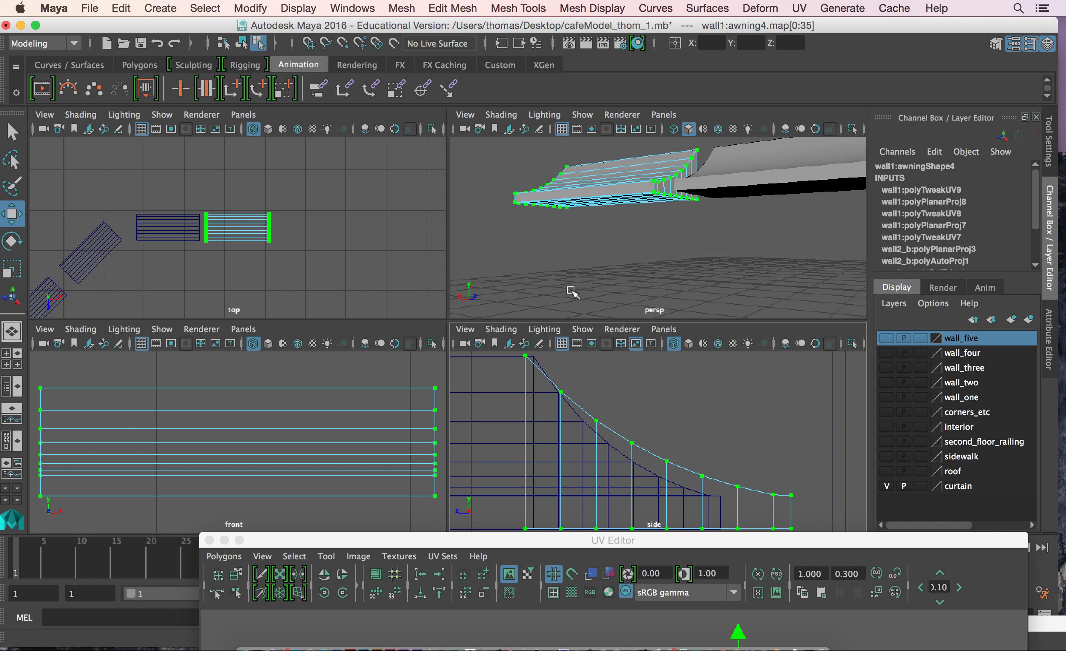
right_click(588, 198)
right_drag(586, 217, 585, 237)
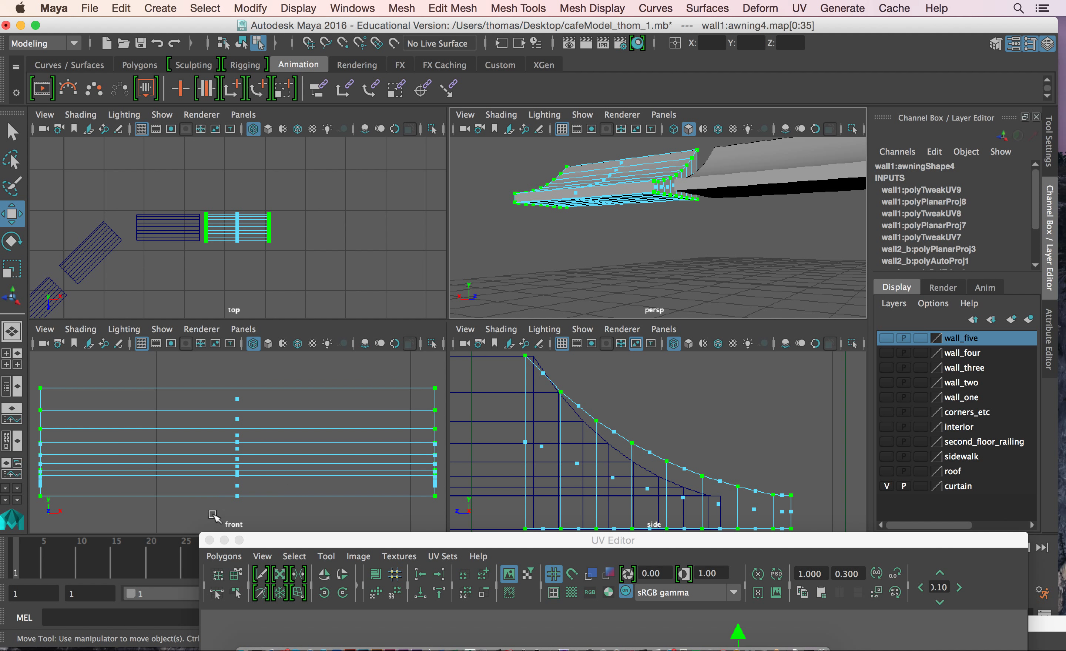
drag(214, 513, 259, 486)
Apply a planar UV projection to the awning's bottom faces from the top view and bring up the UV layout.
key(space)
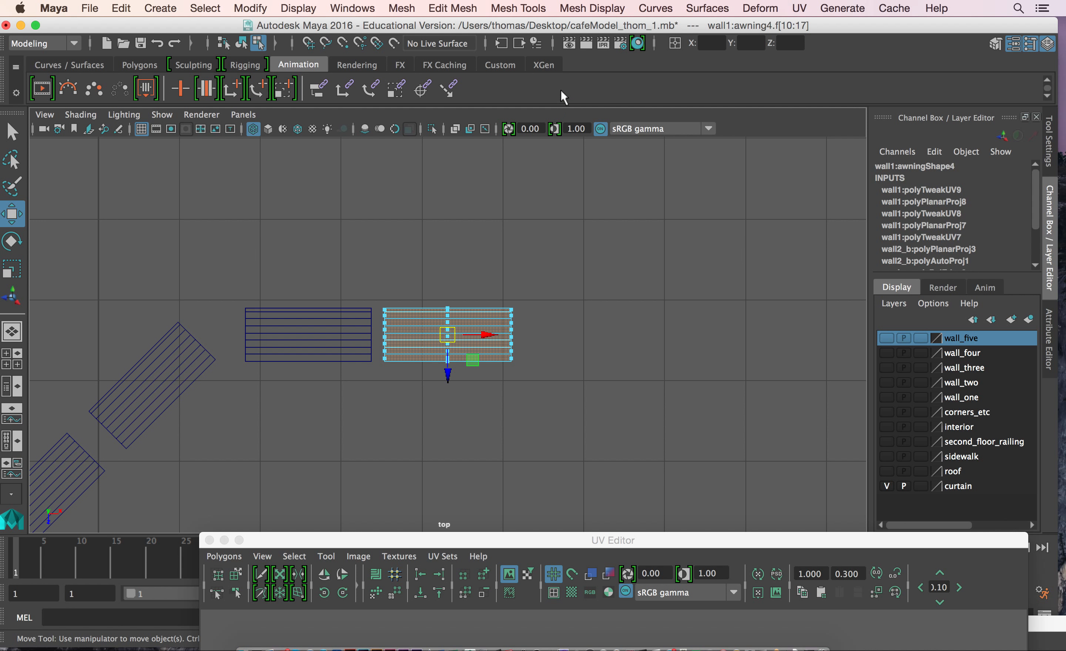
click(799, 9)
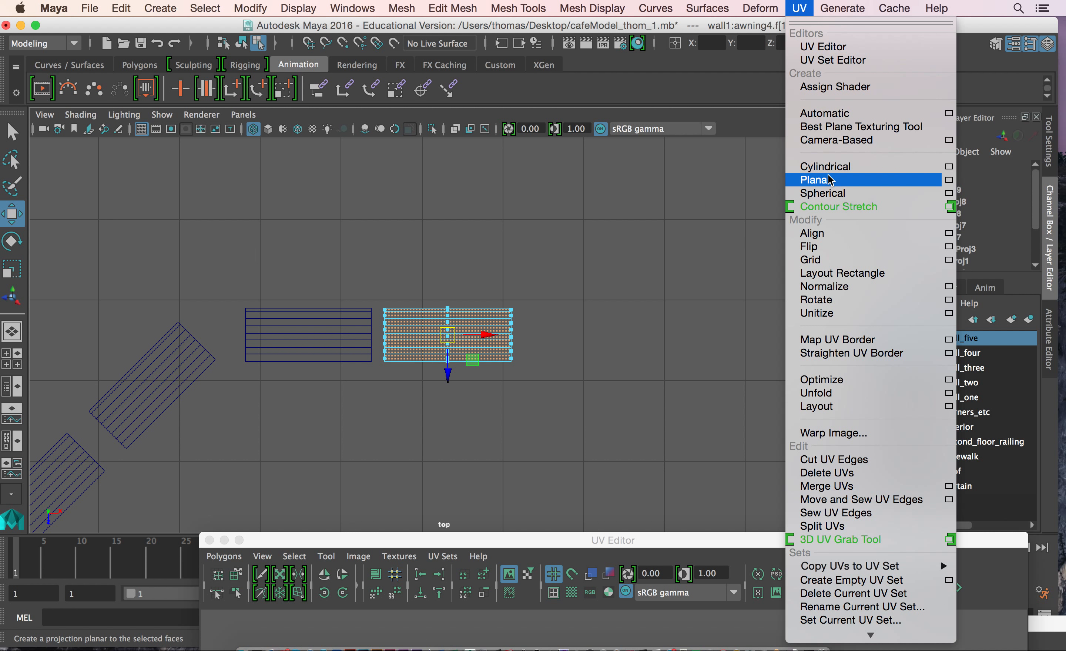
click(813, 176)
drag(670, 547, 547, 9)
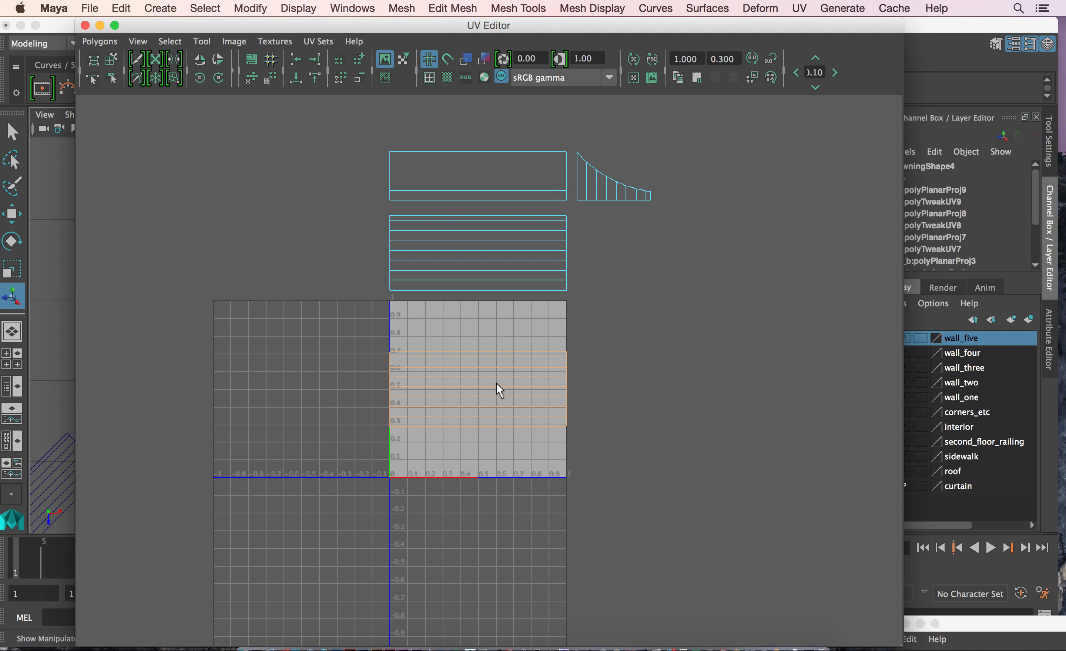
Select the bottom faces' UV shell and move it down to the lower edge of the UV square.
right_drag(495, 383, 559, 383)
drag(379, 347, 616, 477)
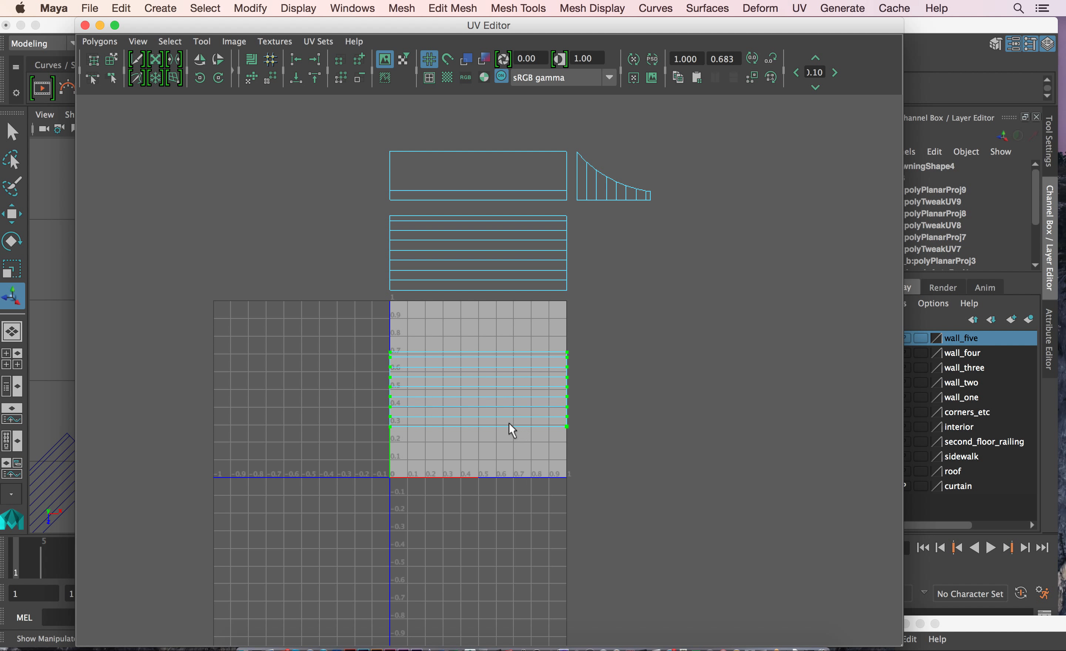
key(w)
drag(479, 329, 478, 381)
key(r)
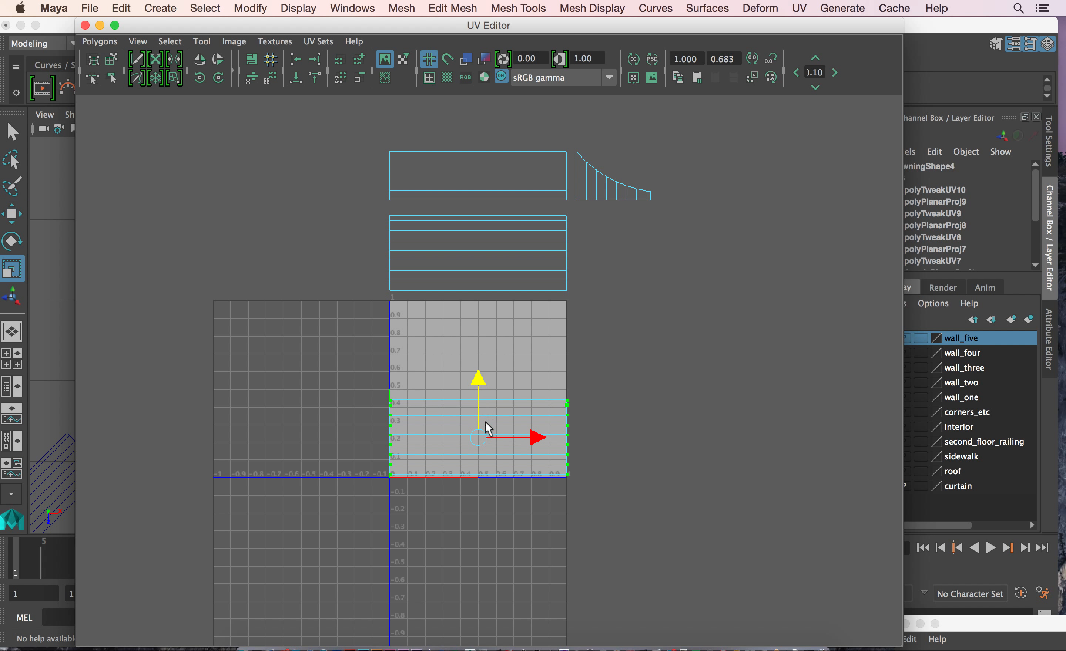
drag(482, 443, 481, 443)
Select the top faces' UV shell and move it into the UV square, directly above the bottom-face shell.
drag(429, 256, 552, 280)
key(w)
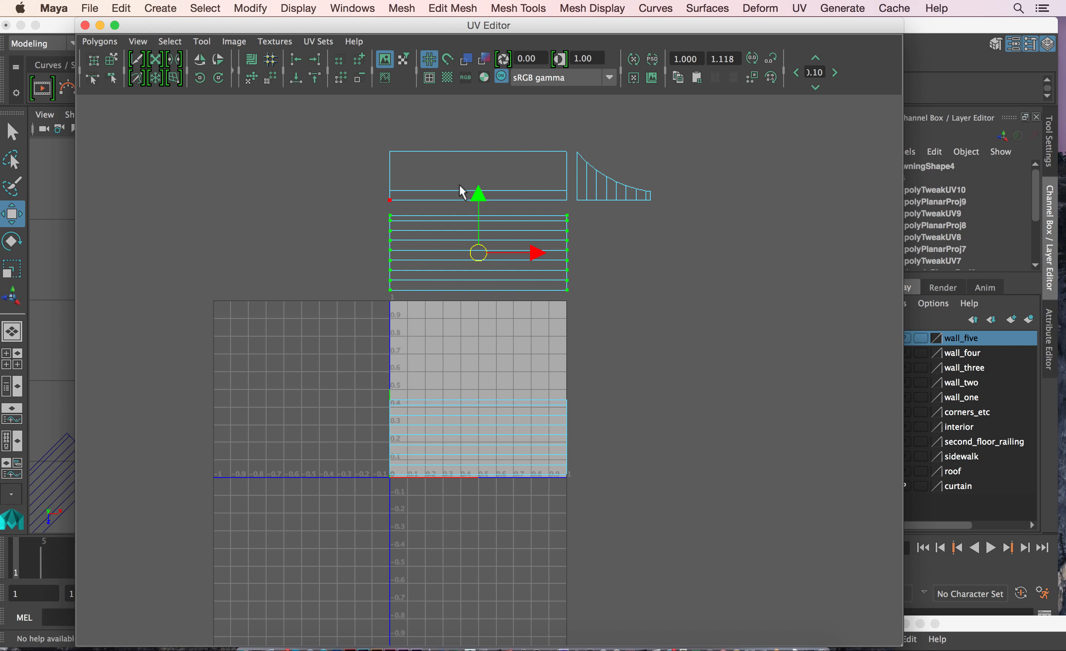
drag(479, 194, 479, 257)
mouse_move(478, 290)
mouse_down()
mouse_move(478, 267)
mouse_move(478, 292)
mouse_up()
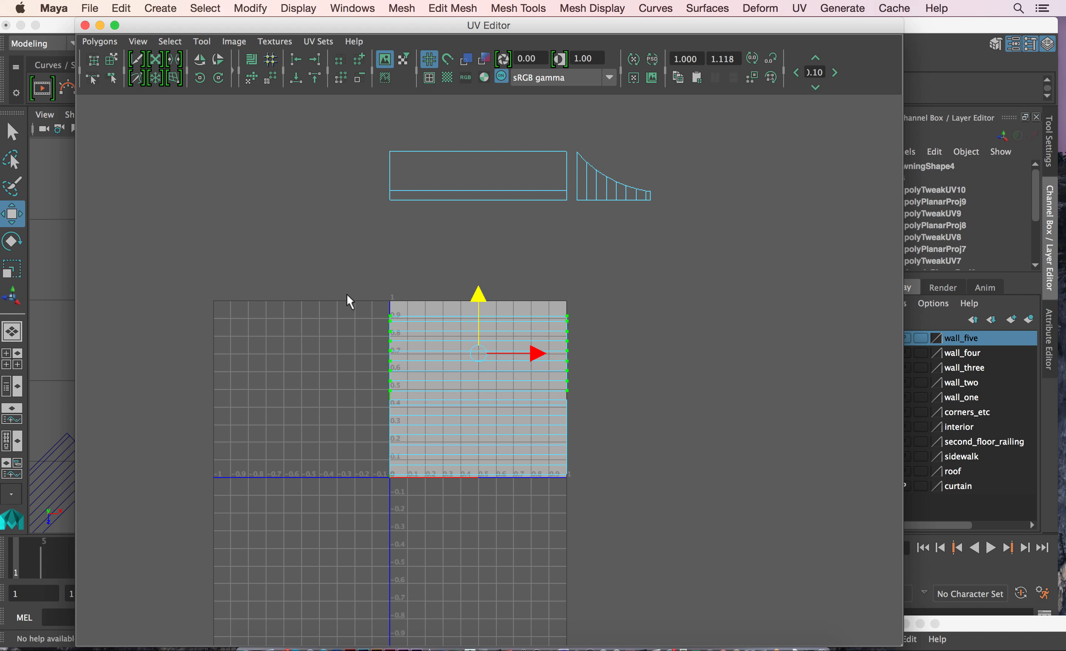
key(r)
drag(479, 396, 464, 408)
key(super+z)
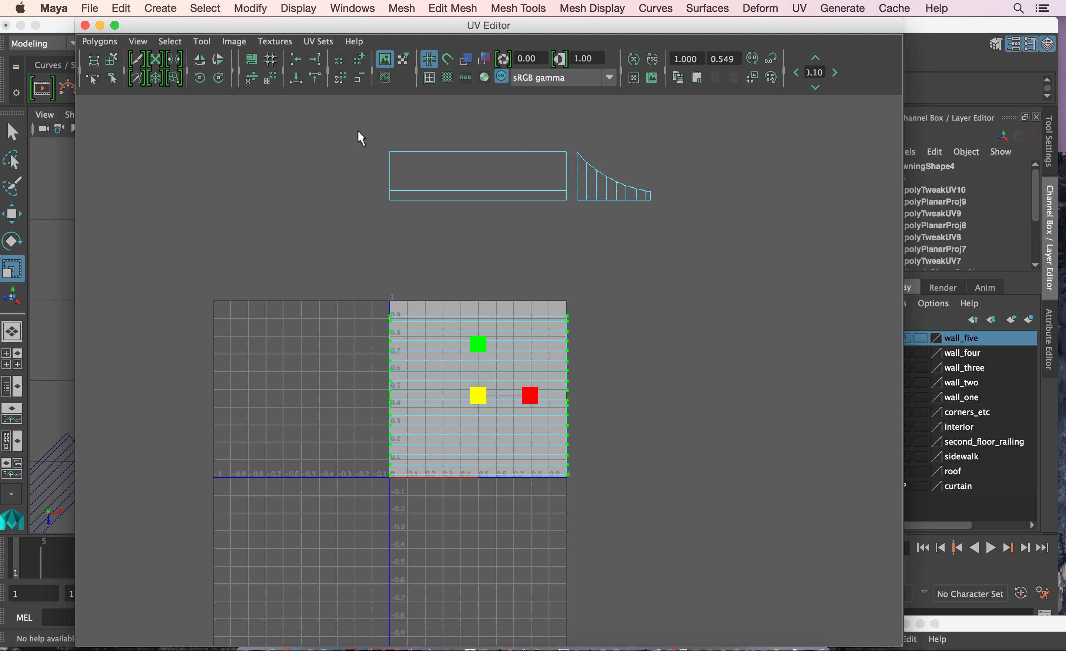
Select the front and back faces' UV shell and move it down to sit directly above the top-face shell.
drag(501, 238, 576, 263)
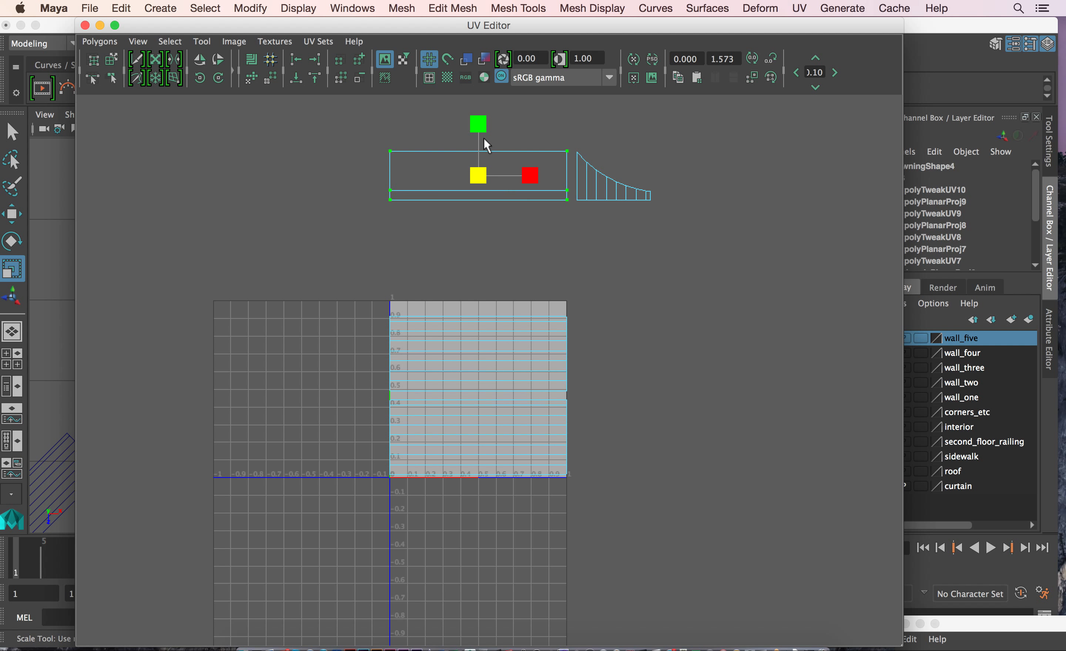
key(w)
drag(478, 130, 476, 237)
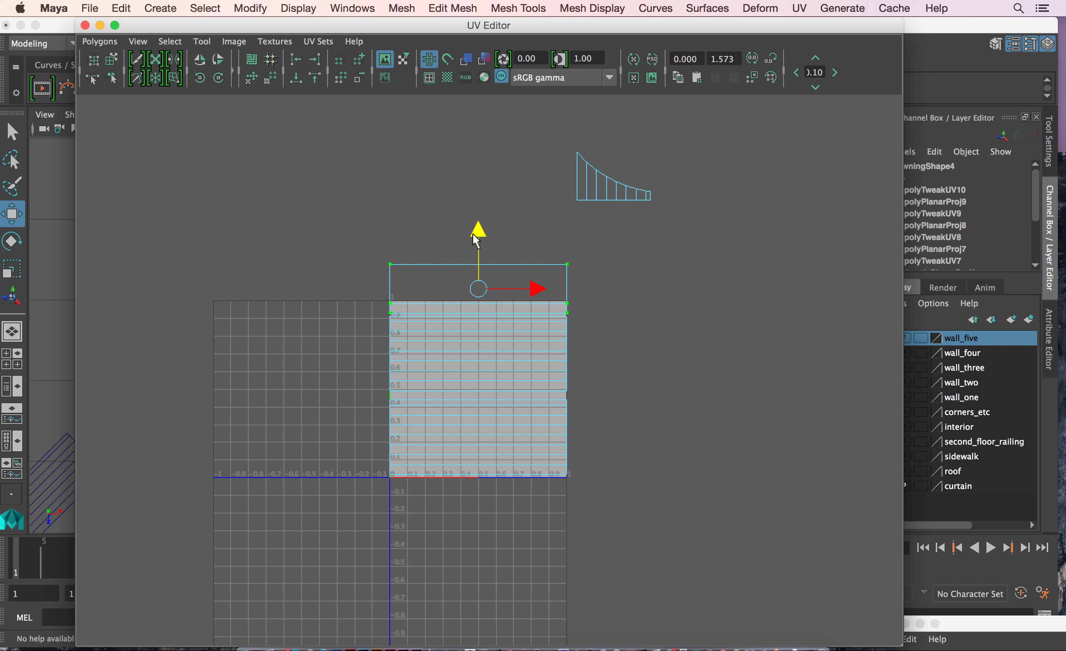
Select the three stacked UV shells, scale them down together and place them in the lower-left part of the UV square.
drag(359, 229, 612, 527)
key(r)
drag(481, 368, 449, 418)
key(w)
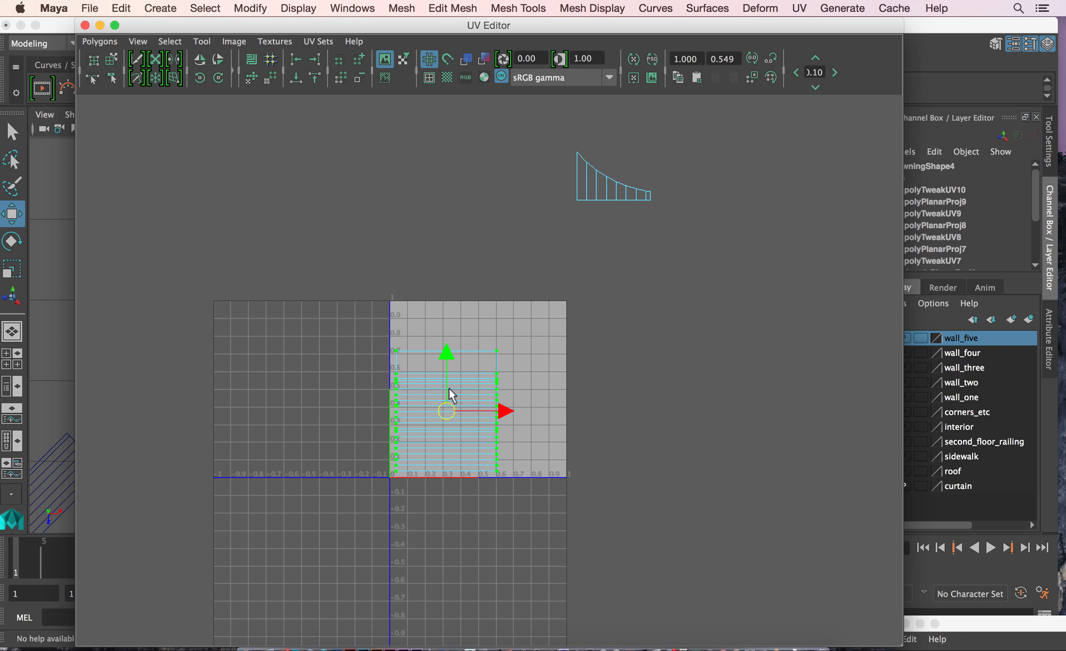
Scale the curved end-side UV shell to the front and back shell's height and place it directly right of that shell inside the UV square.
drag(530, 140, 693, 239)
drag(615, 180, 545, 370)
key(f)
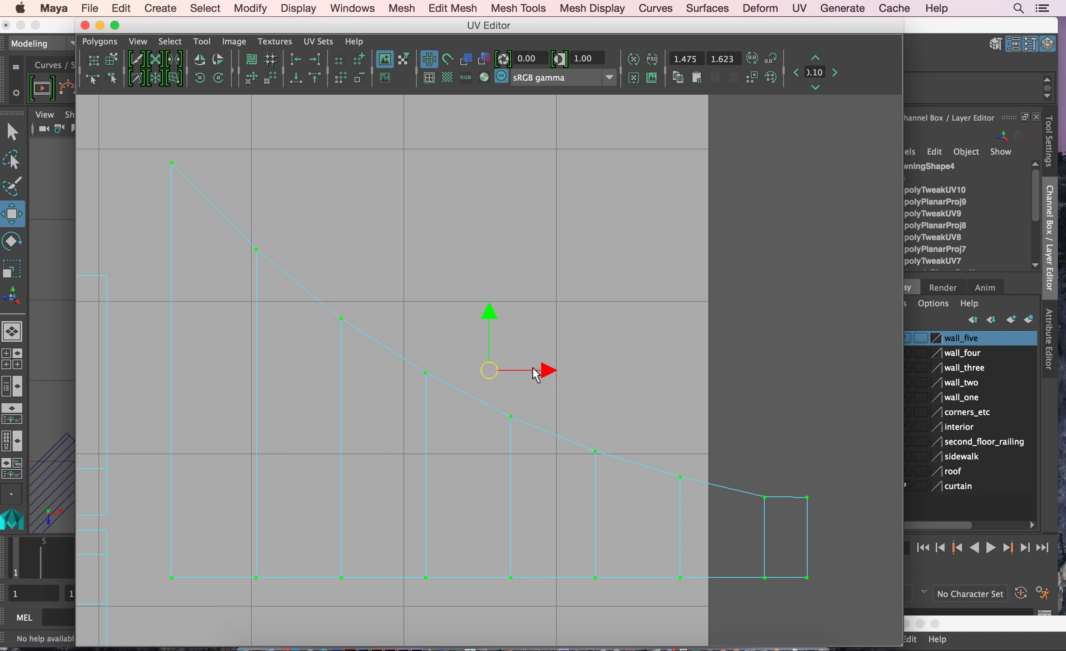
key(r)
middle_drag(469, 396, 690, 338)
key(w)
drag(730, 315, 551, 344)
key(r)
key(w)
key(r)
alt+right_drag(586, 401, 36, 340)
alt+right_drag(392, 438, 158, 402)
alt+middle_drag(328, 383, 387, 226)
Select all of the awning's UV shells, scale and position them together within the UV square, and clear the UV layout window away.
drag(226, 126, 829, 579)
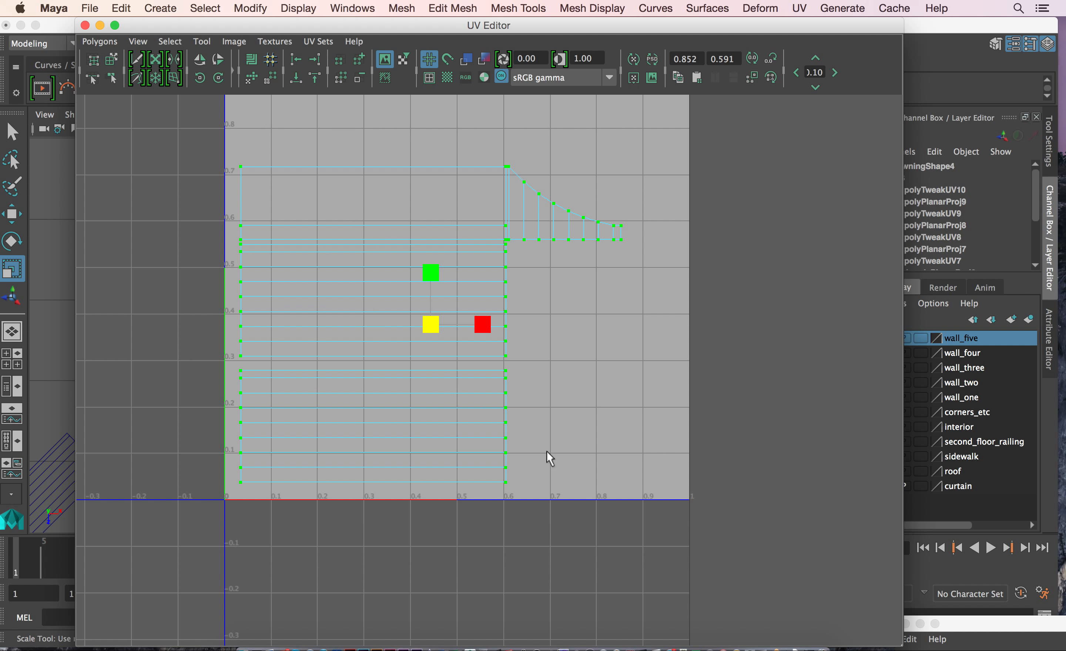
drag(430, 325, 459, 302)
key(w)
key(r)
drag(355, 21, 344, 625)
Return to object mode in the full perspective view and select the awning rotated 45 degrees farther along the row.
key(space)
key(space)
key(space)
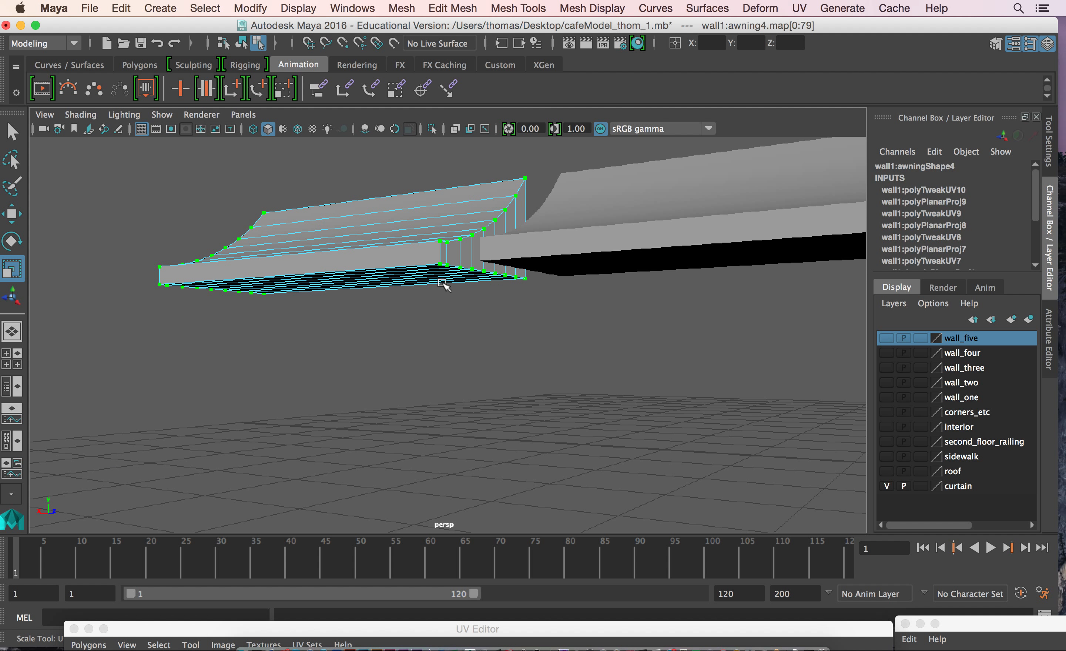
right_drag(409, 244, 453, 232)
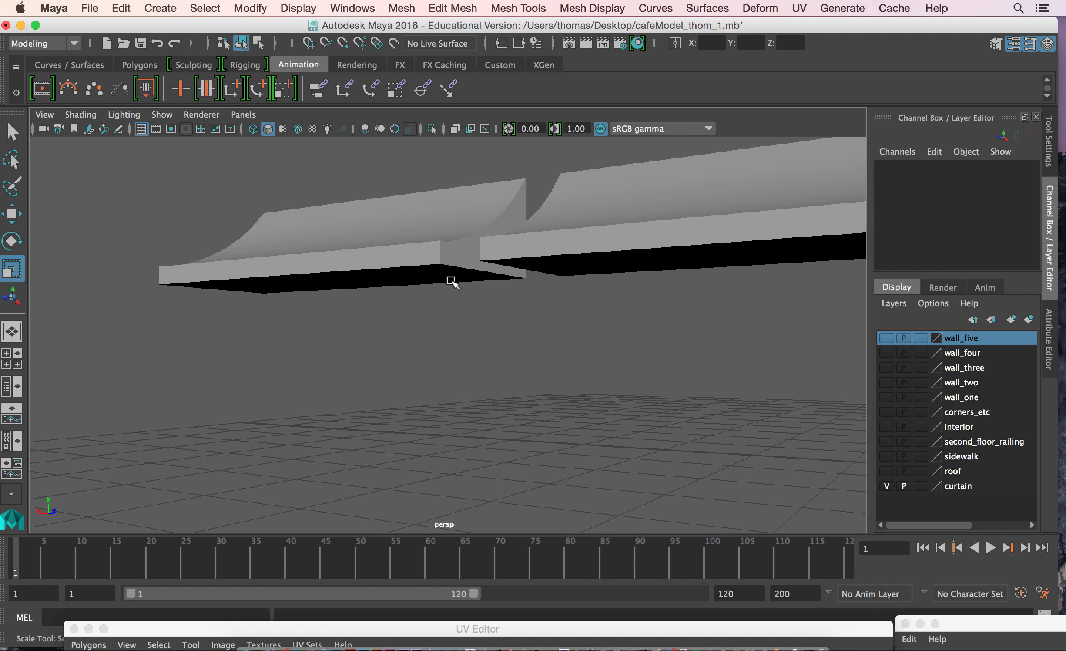
click(432, 265)
alt+right_drag(589, 356, 246, 339)
alt+drag(581, 301, 594, 369)
alt+right_drag(594, 369, 409, 332)
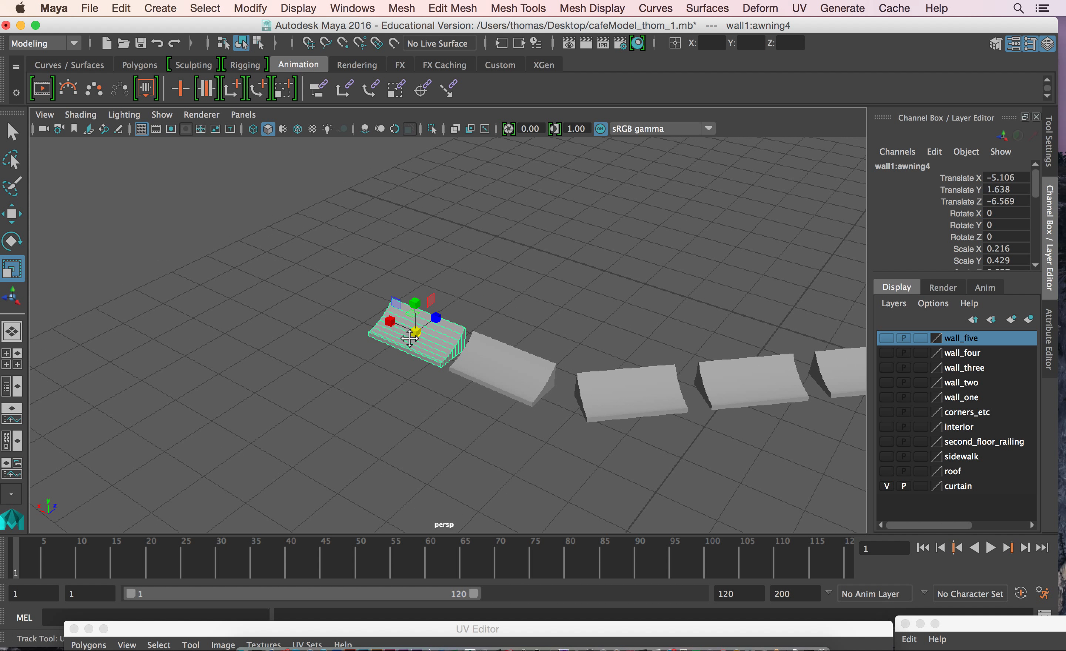
alt+middle_drag(409, 333, 274, 345)
click(717, 369)
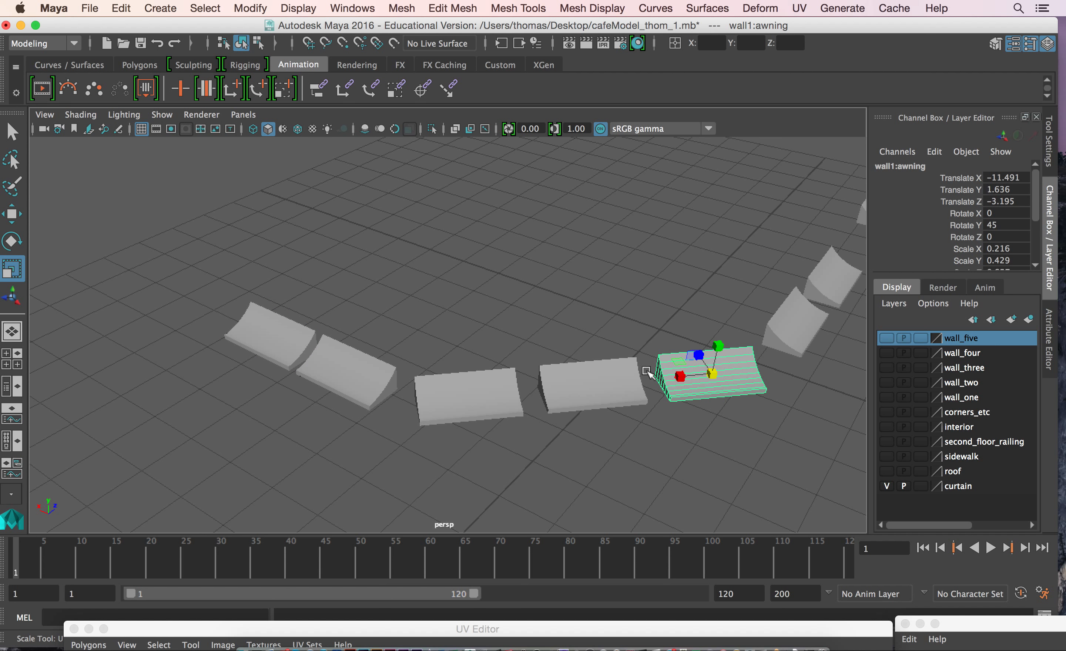
Hide the curtain layer, show the roof layer and select the roof object.
click(886, 486)
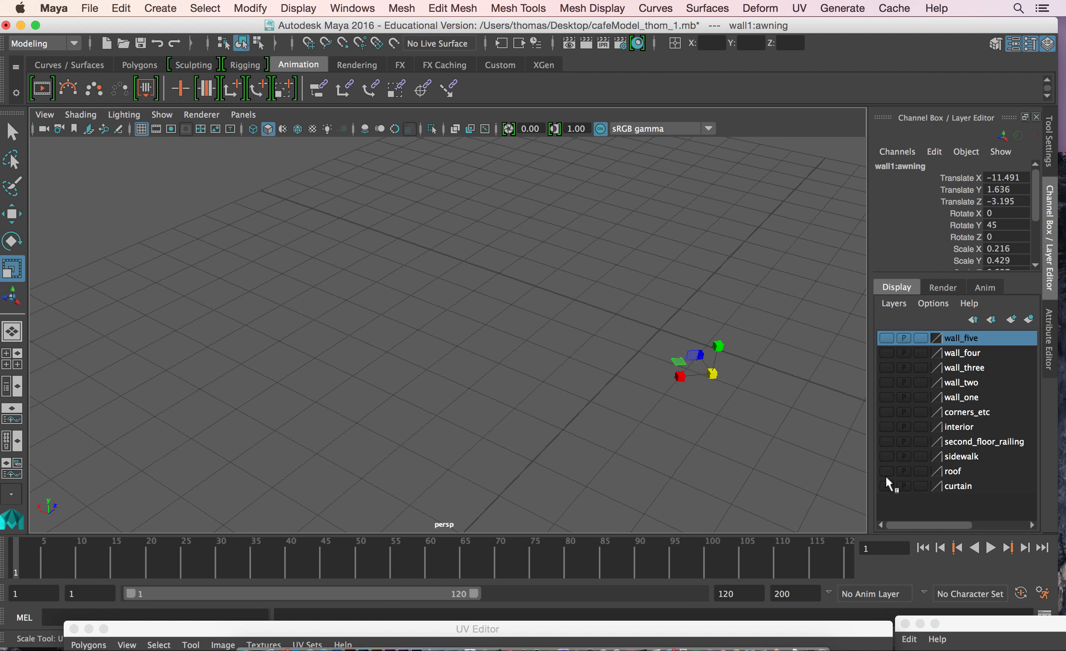
click(885, 472)
alt+right_drag(712, 397, 419, 393)
alt+drag(419, 393, 466, 357)
click(465, 355)
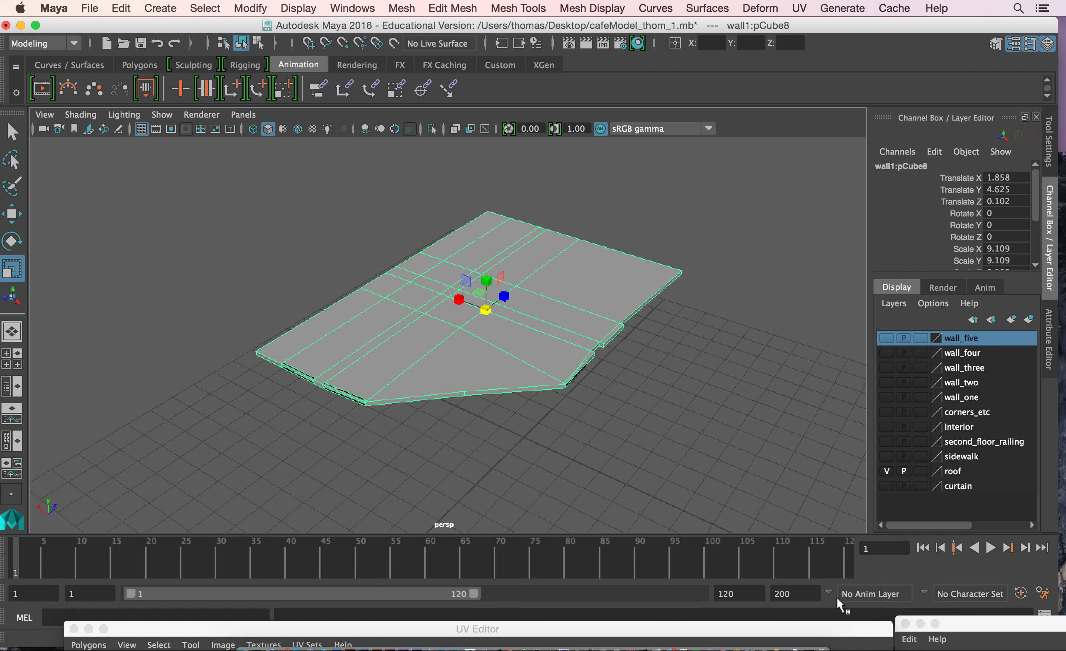
click(709, 645)
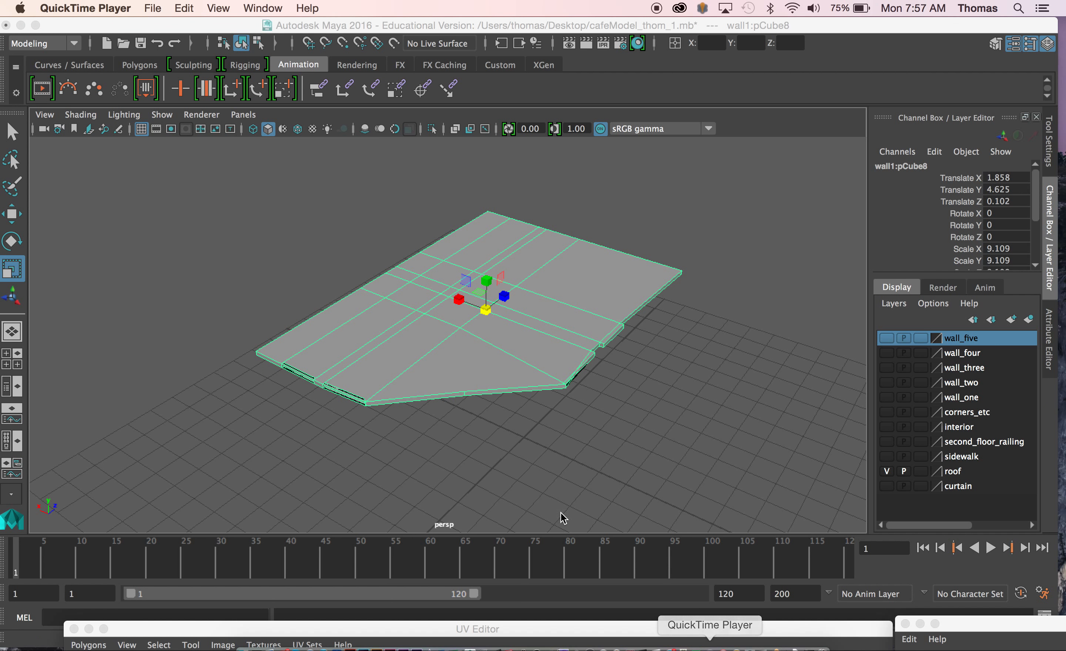